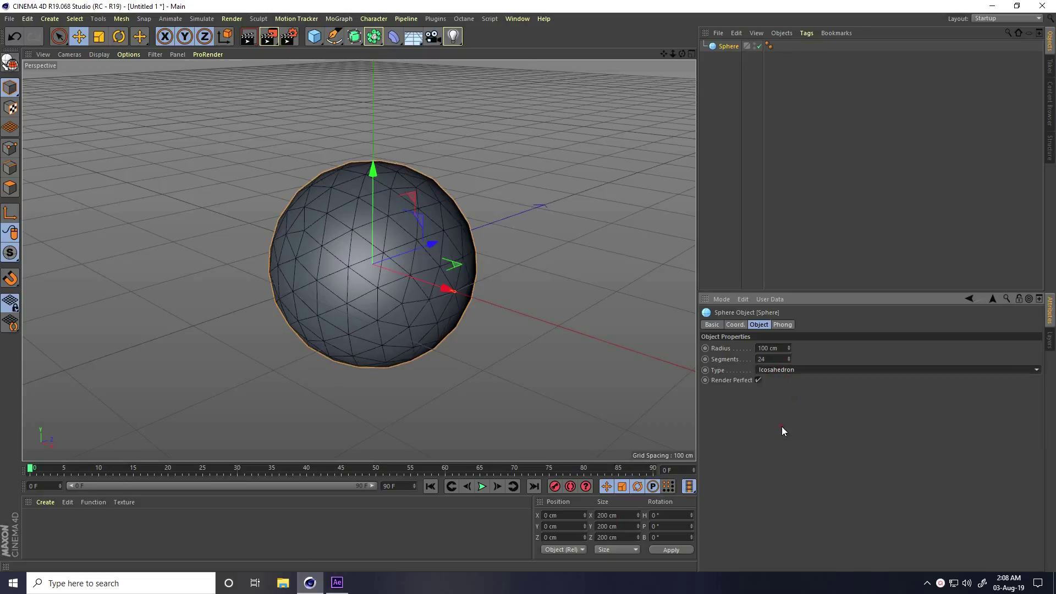
- Delete the sphere's Phong tag for a faceted look and convert the sphere into an editable polygon object
alt+drag(373, 348, 441, 343)
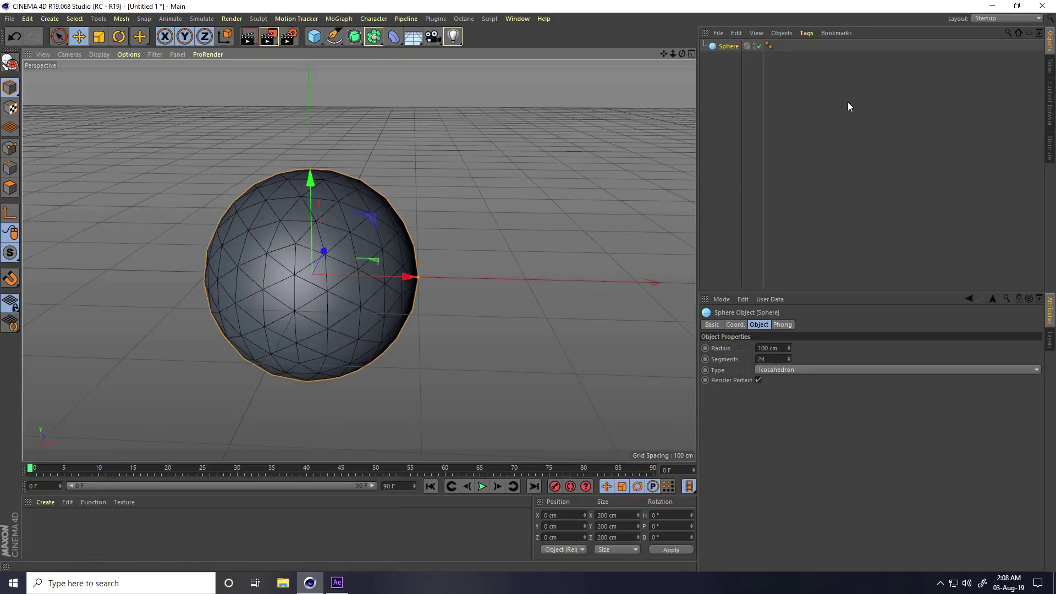
click(768, 46)
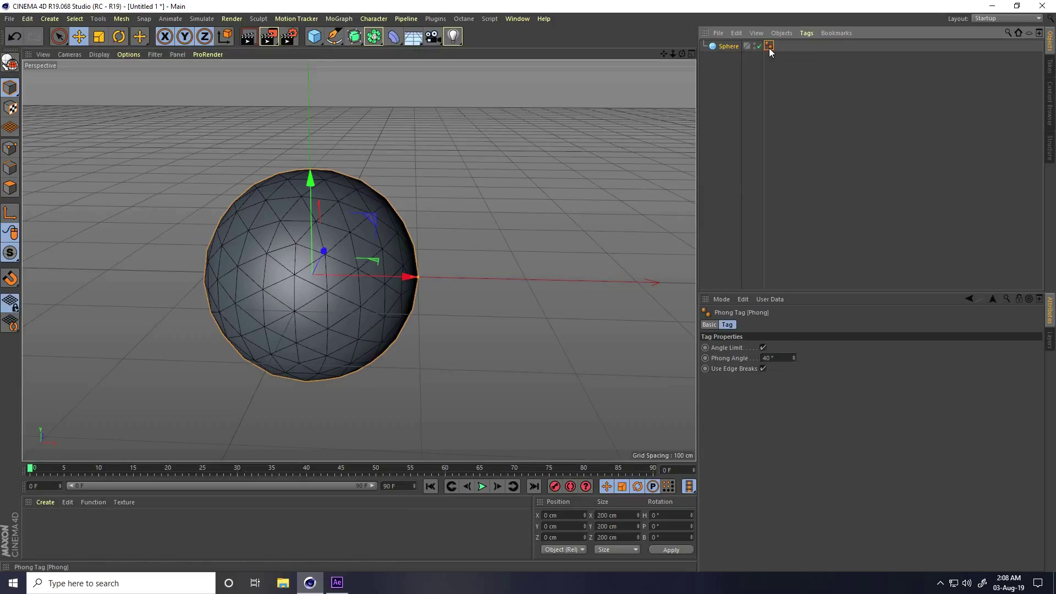
key(Delete)
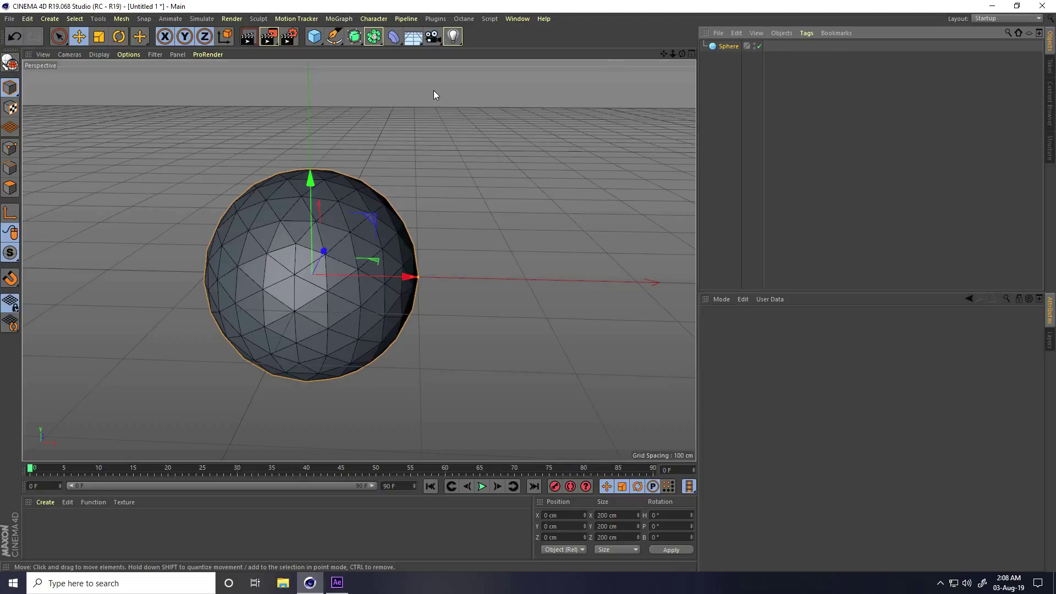
click(10, 62)
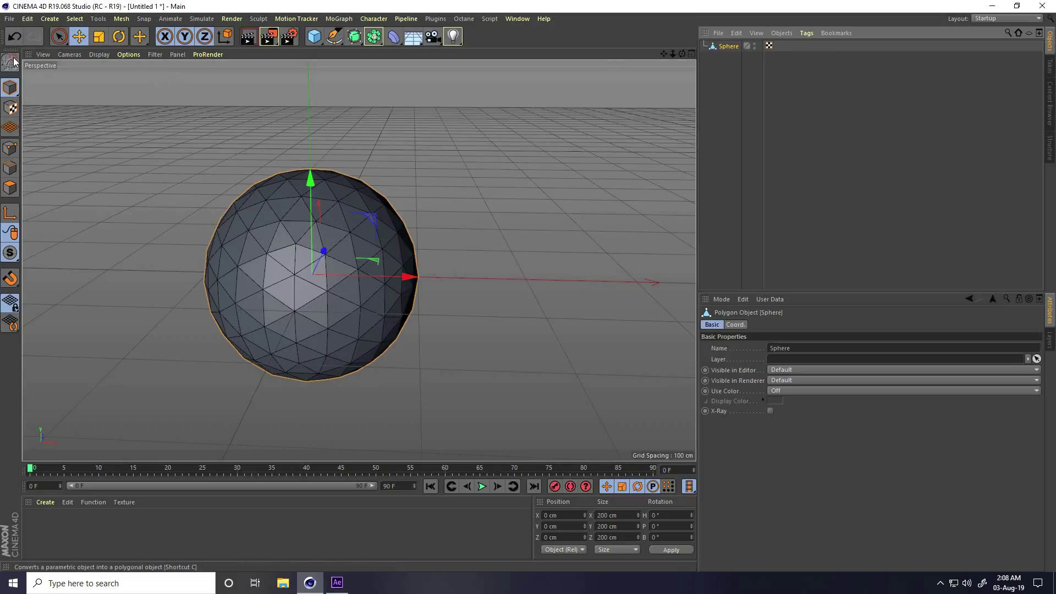
- Add a Displacer deformer as a child of the sphere and assign it a Noise shader
click(394, 37)
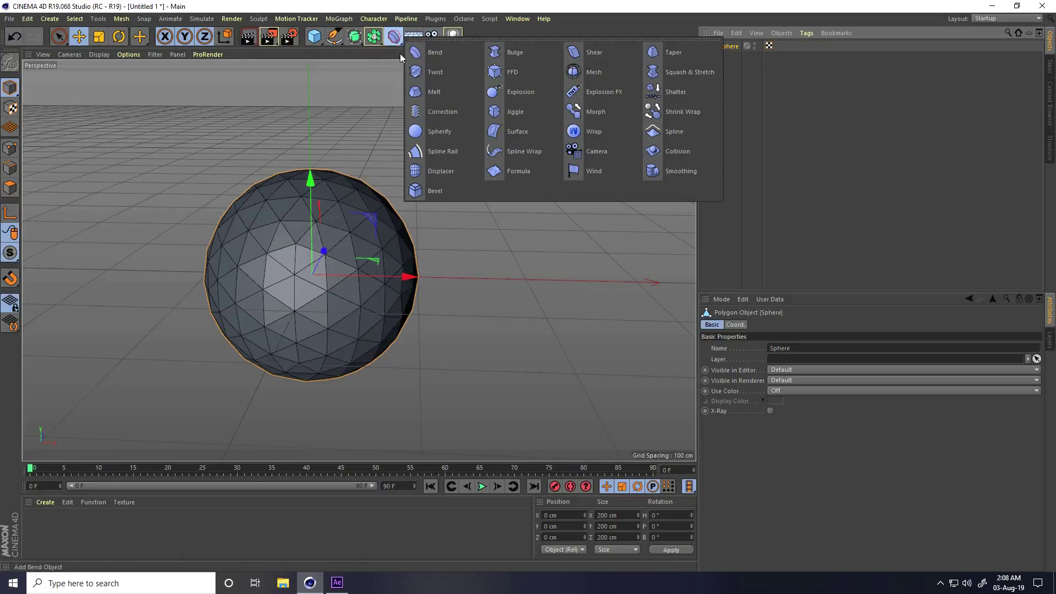
click(448, 171)
mouse_move(732, 47)
mouse_down()
mouse_move(737, 62)
mouse_move(728, 59)
mouse_up()
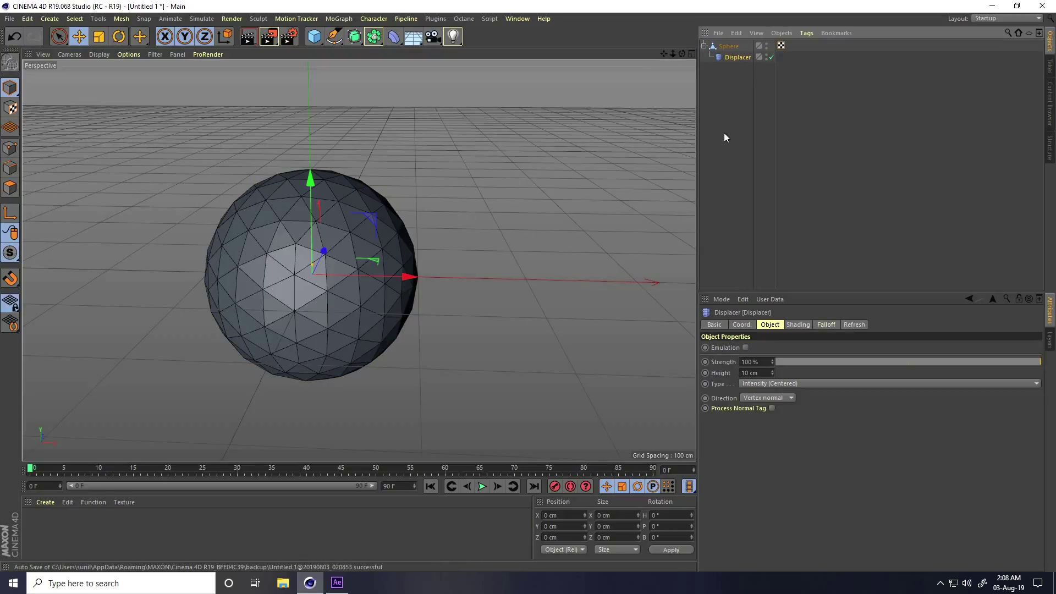
click(797, 324)
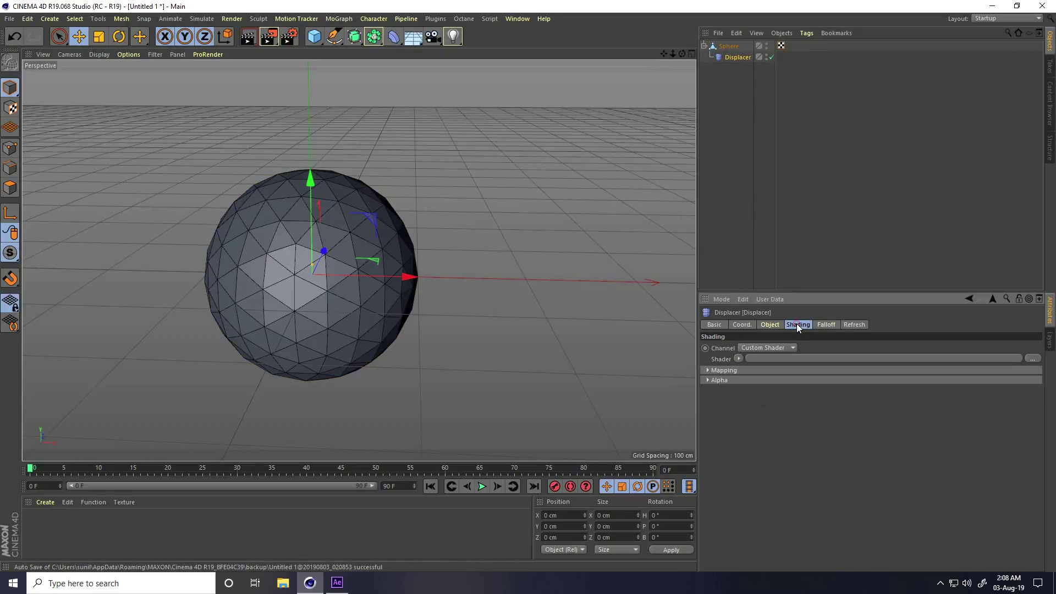
click(738, 359)
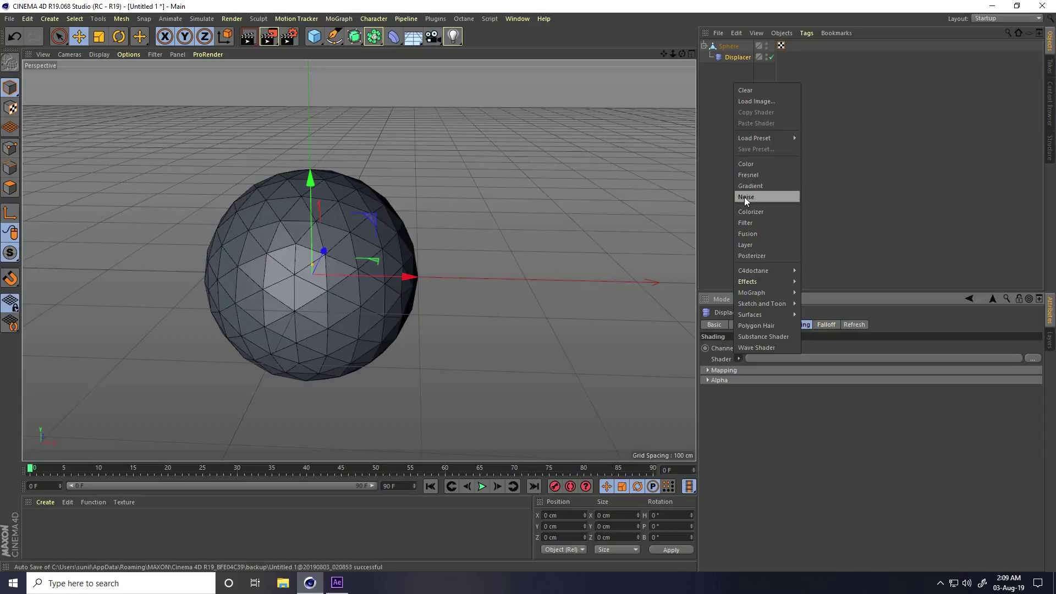
click(760, 197)
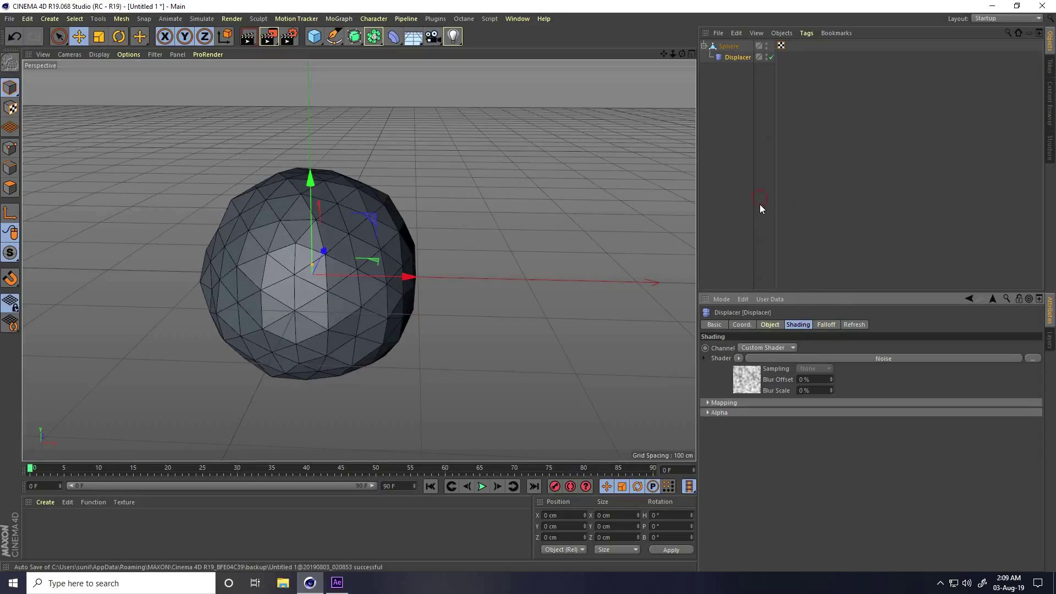
- Set the Displacer's height to 70 cm
click(769, 325)
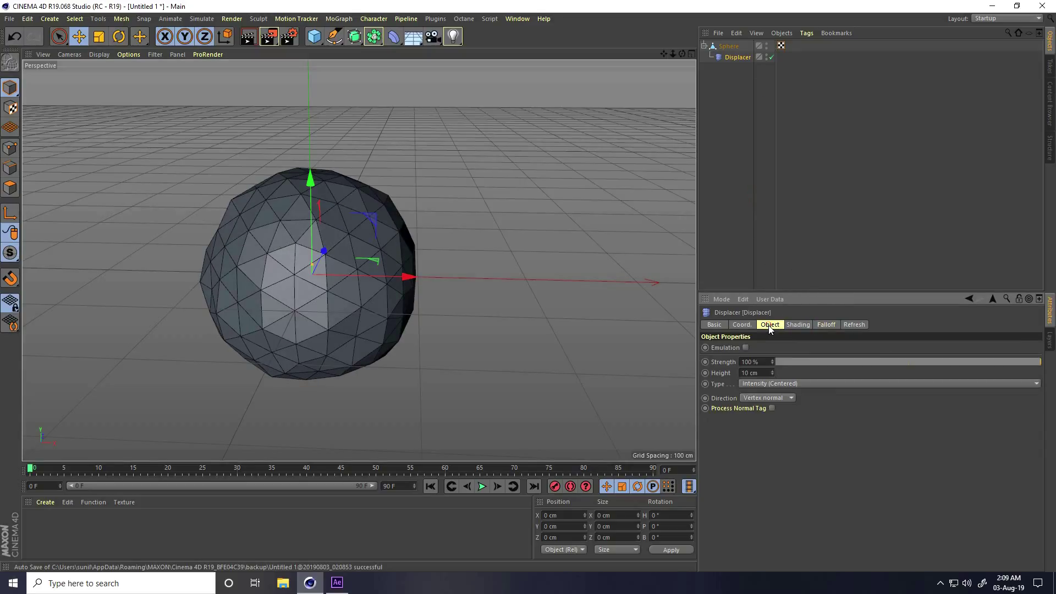
drag(771, 372, 771, 370)
alt+drag(358, 308, 320, 325)
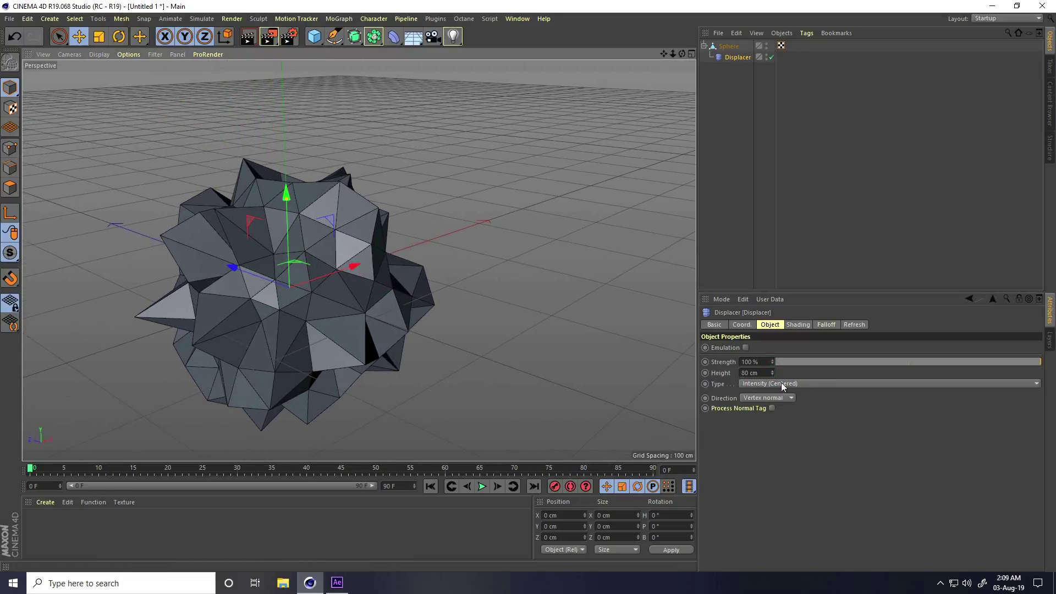
double_click(753, 373)
text(70)
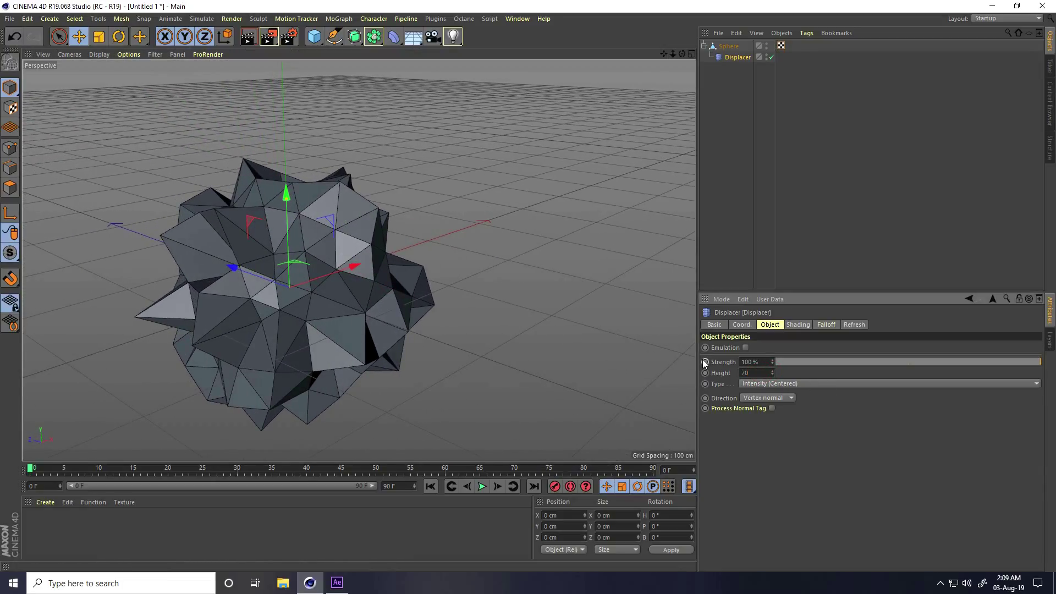
key(Return)
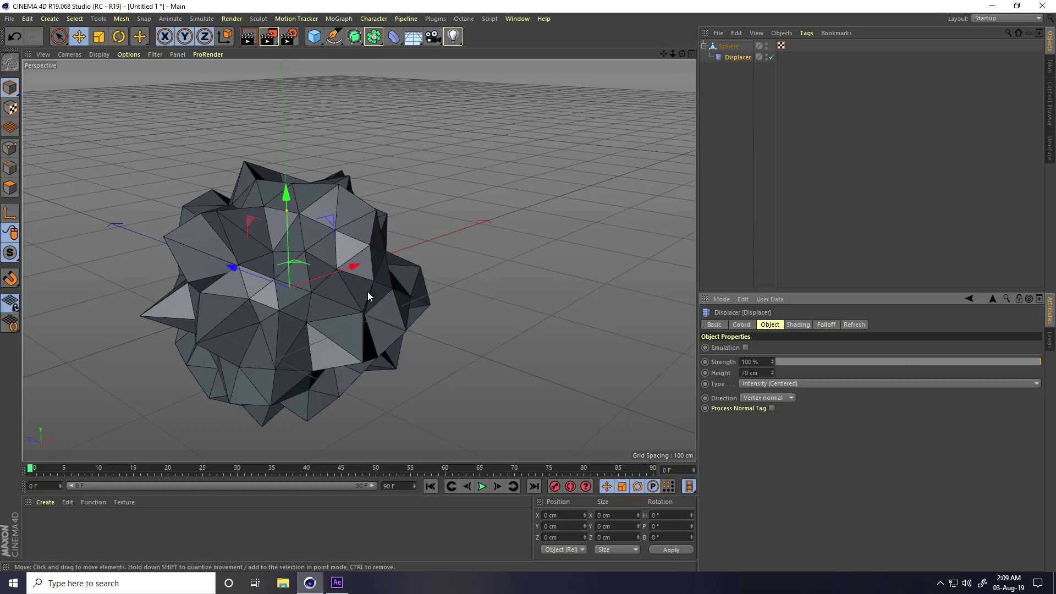
- Flatten the sphere by scaling it along its Z axis to about 63 cm
click(727, 46)
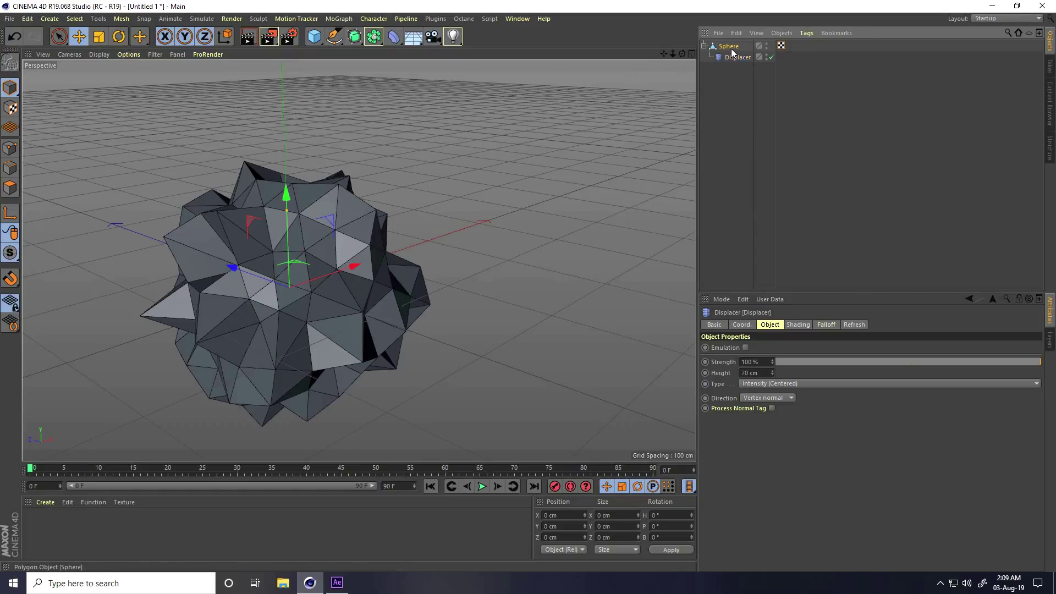
click(100, 37)
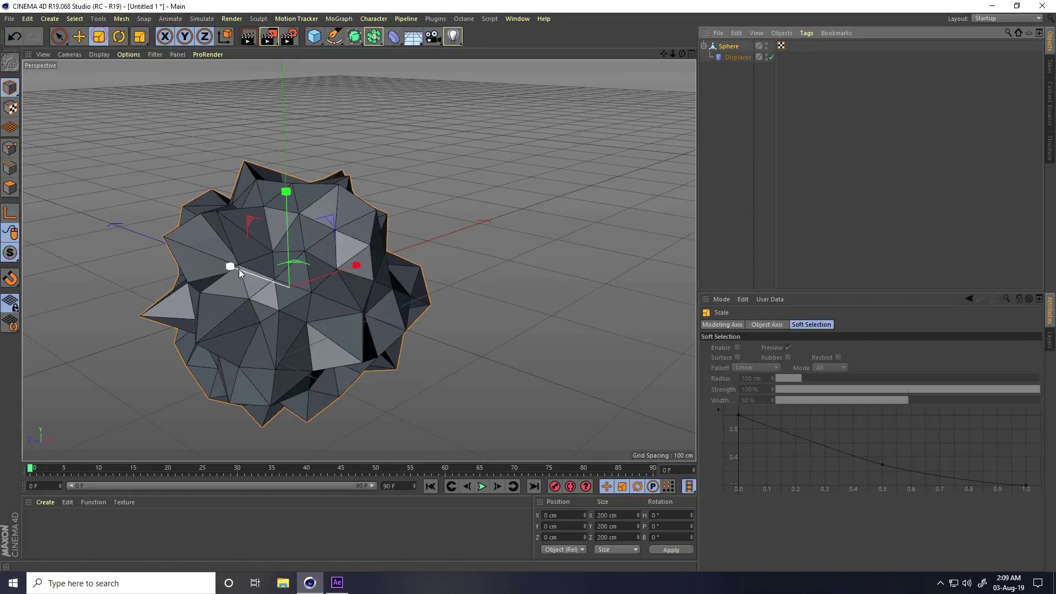
drag(229, 264, 269, 287)
alt+drag(269, 287, 257, 309)
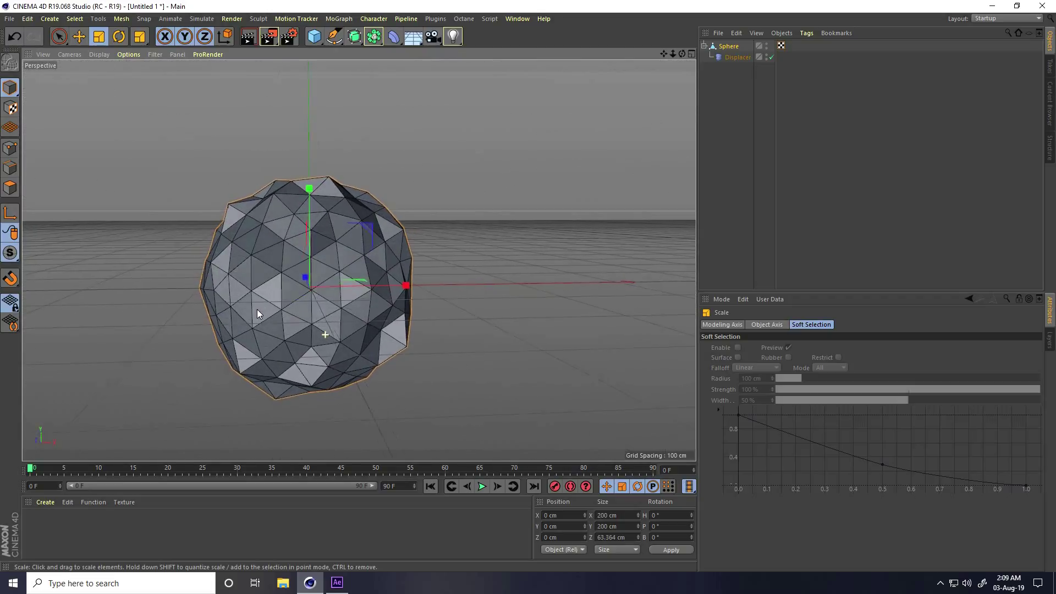
- Re-enter 70 cm as the Displacer's height on the flattened sphere
click(735, 58)
drag(771, 372, 771, 372)
double_click(754, 373)
text(70)
key(Return)
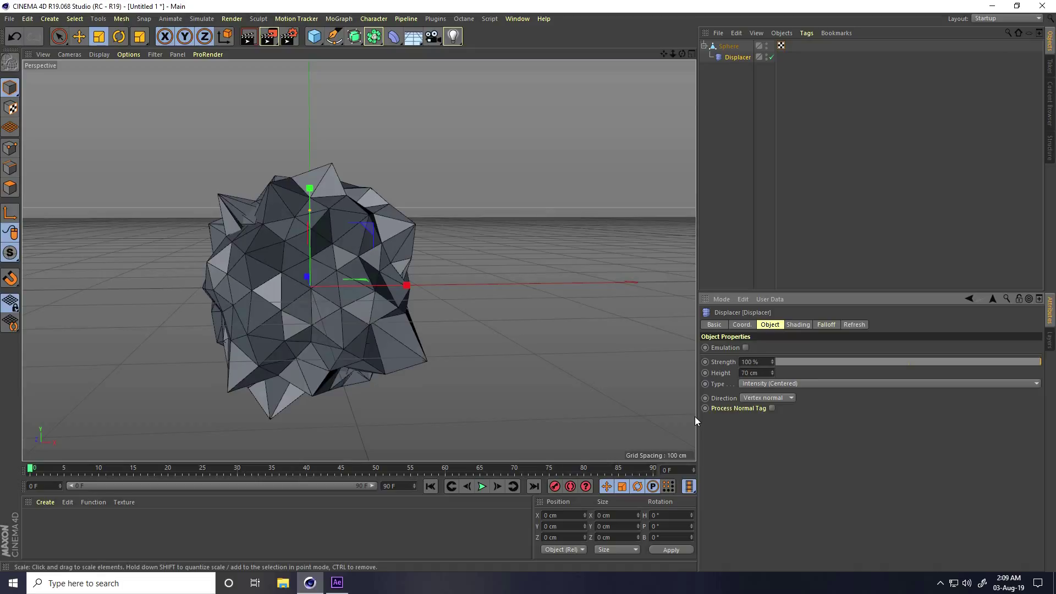
- Select the sphere with its Displacer child and merge them using Connect Objects + Delete, leaving the result deselected
click(704, 46)
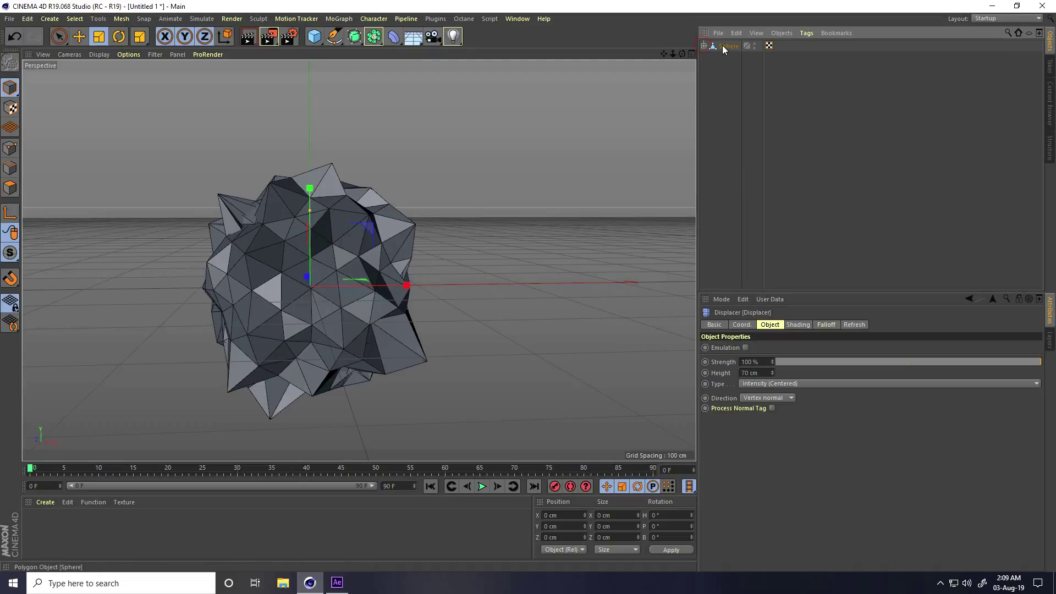
click(724, 48)
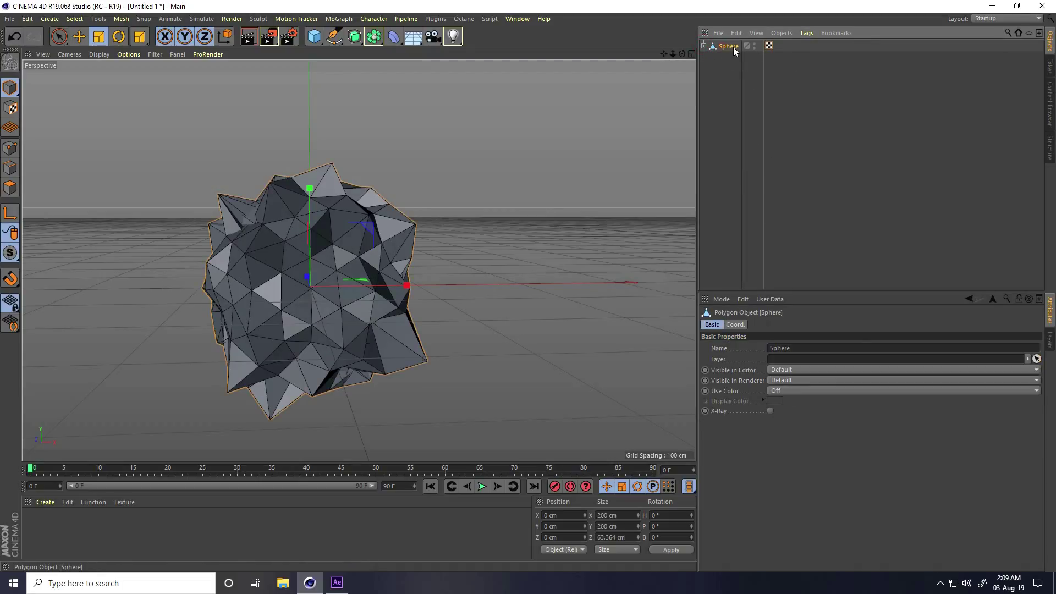
right_click(726, 48)
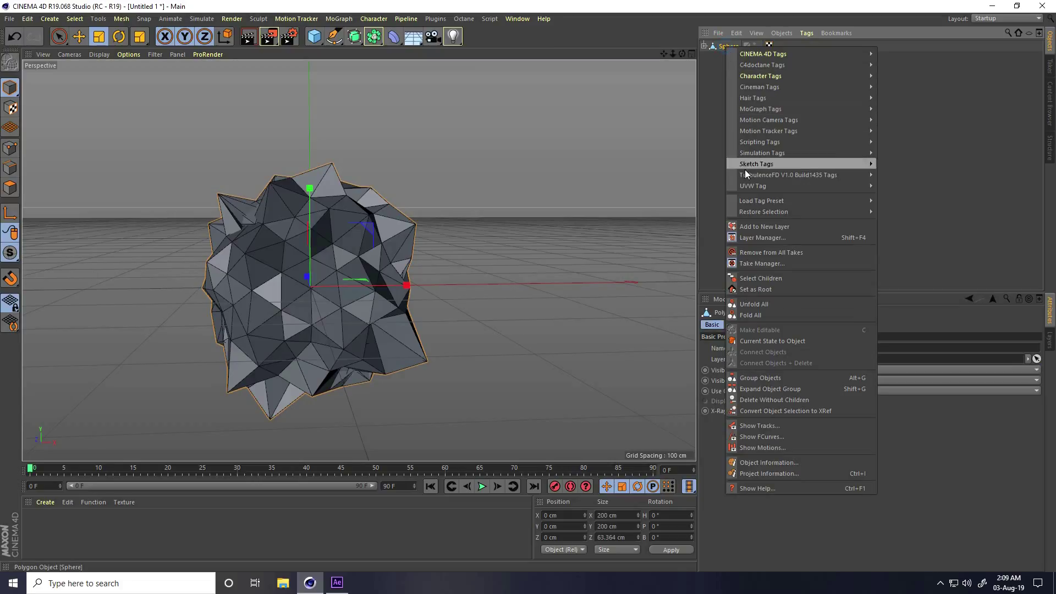
click(749, 278)
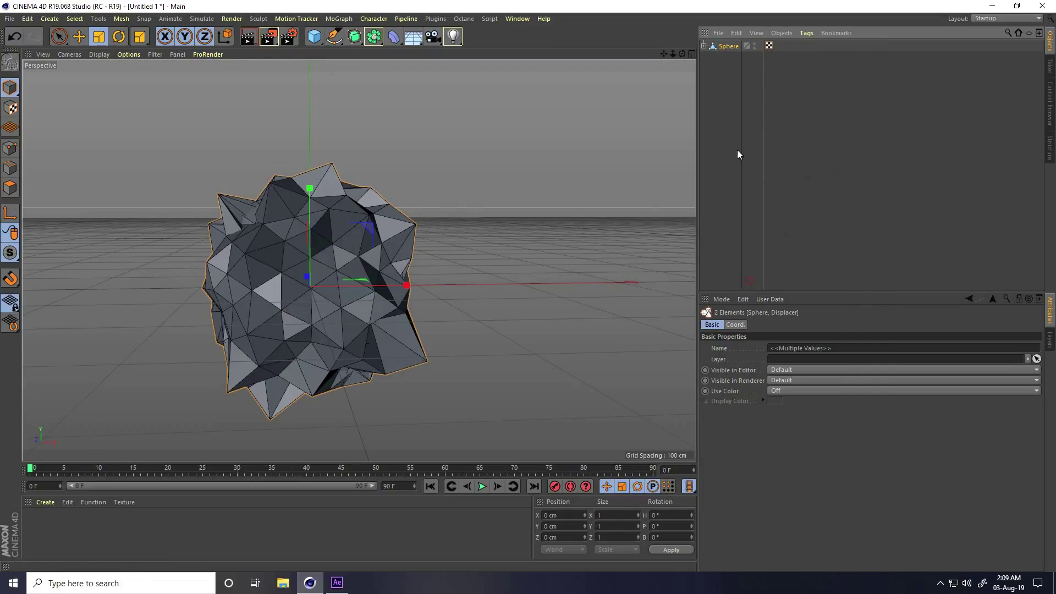
right_click(724, 46)
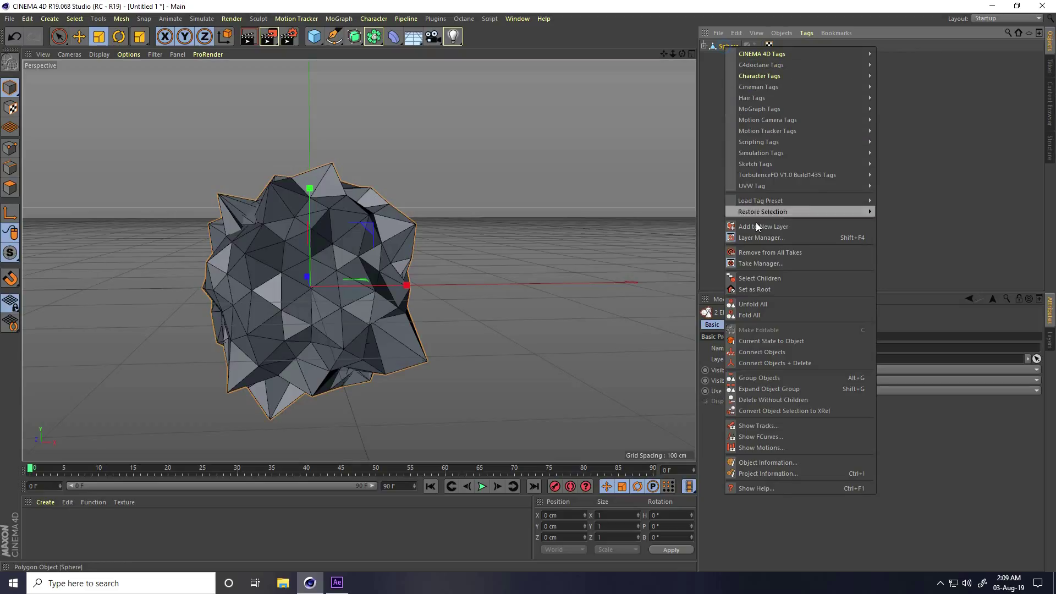
click(801, 362)
click(530, 318)
alt+drag(390, 305, 372, 225)
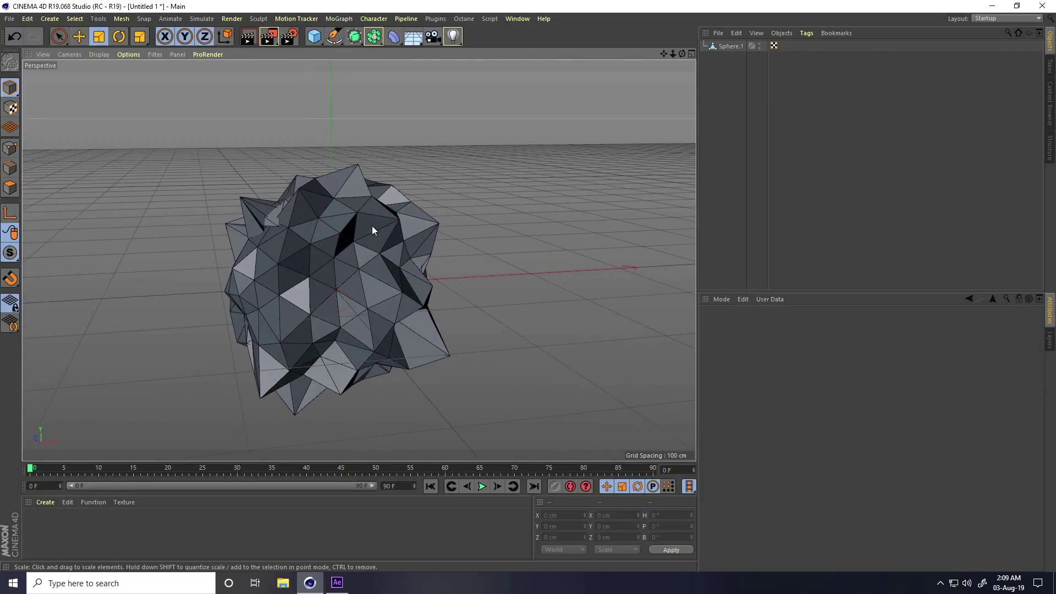
- Add a new sphere inside the spiky mesh with a 70 cm radius and the Icosahedron type
click(314, 36)
click(527, 72)
alt+drag(465, 246, 469, 312)
drag(790, 348, 788, 353)
alt+drag(404, 299, 455, 297)
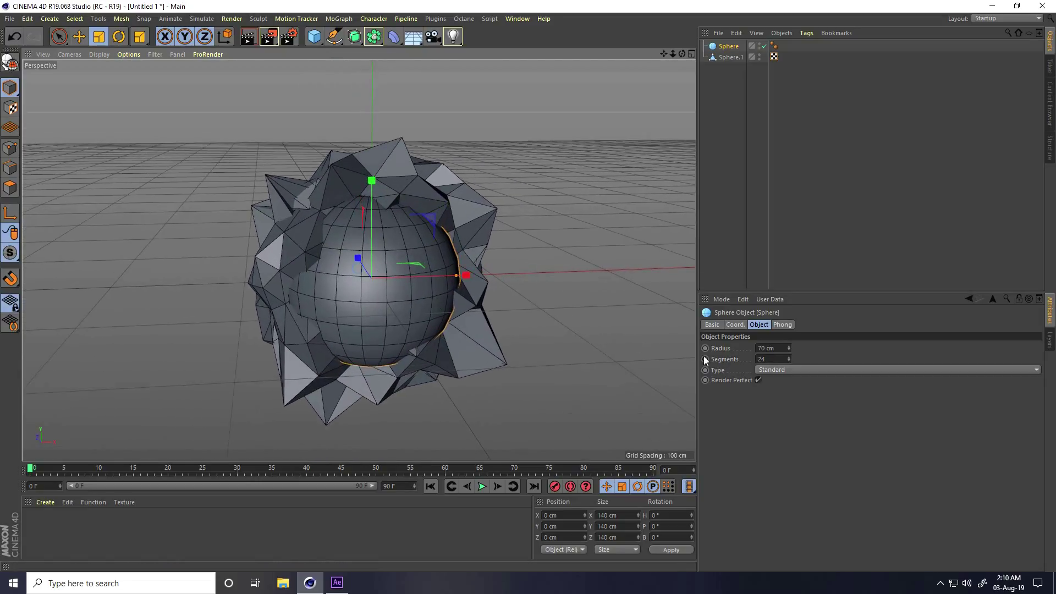
click(773, 370)
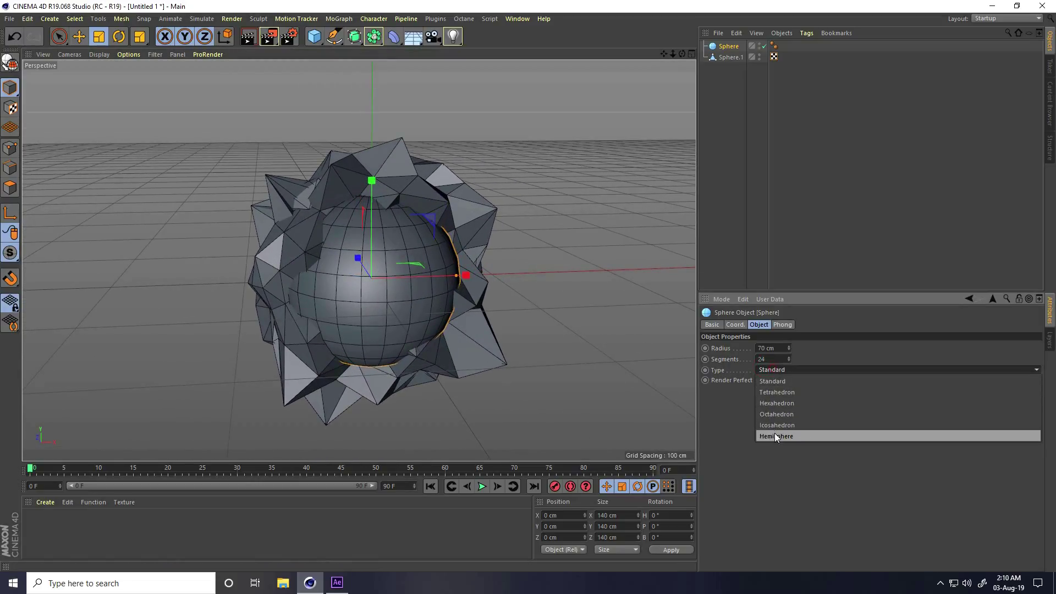
click(774, 426)
- Add a Boole object and nest both meshes in it, with Sphere.1 above Sphere as the first operand
click(374, 36)
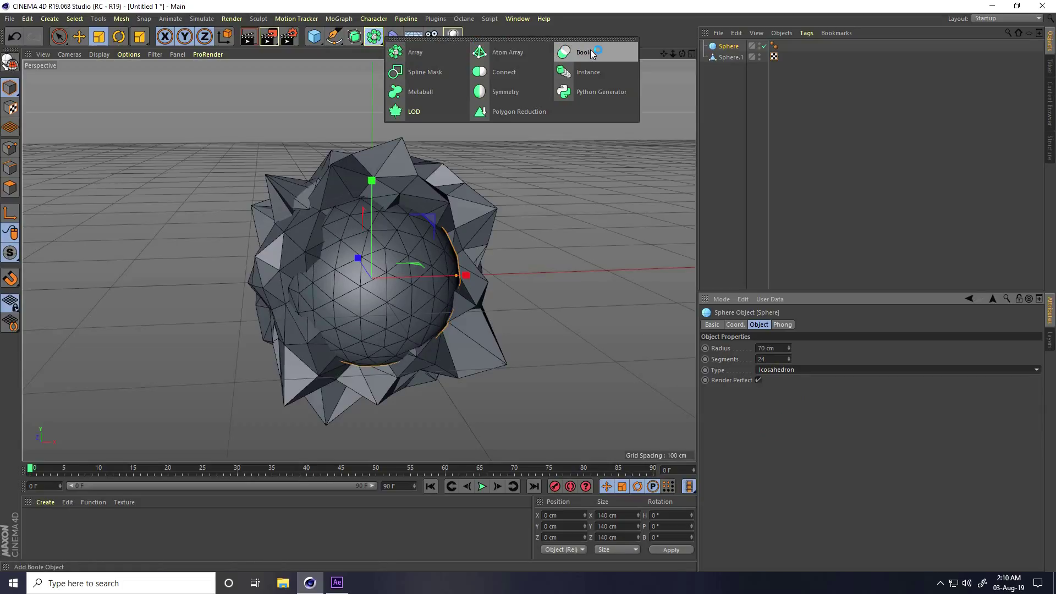
click(589, 52)
click(730, 68)
drag(722, 69, 724, 53)
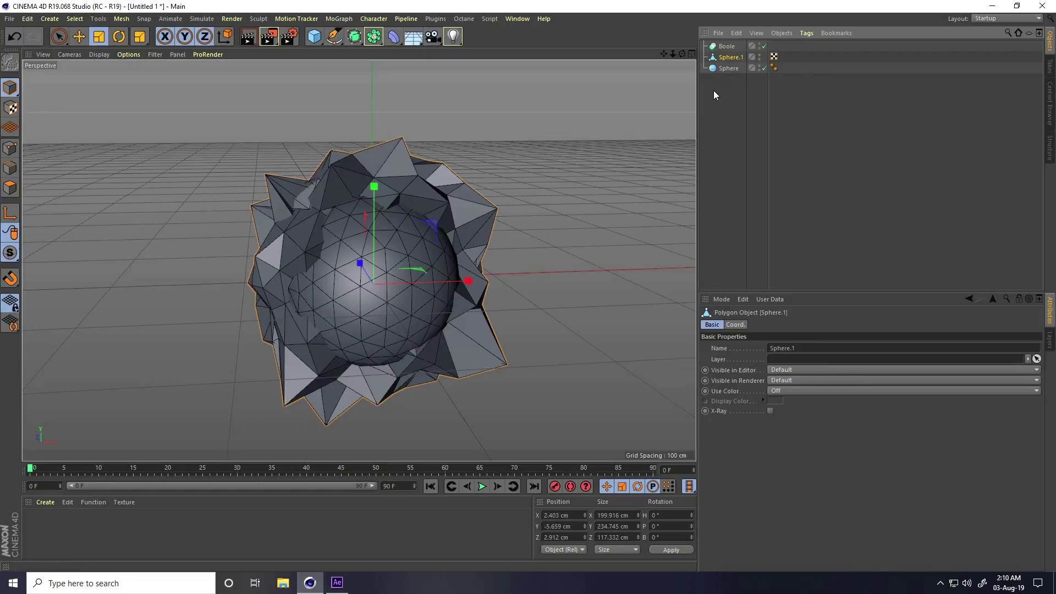
shift+click(729, 68)
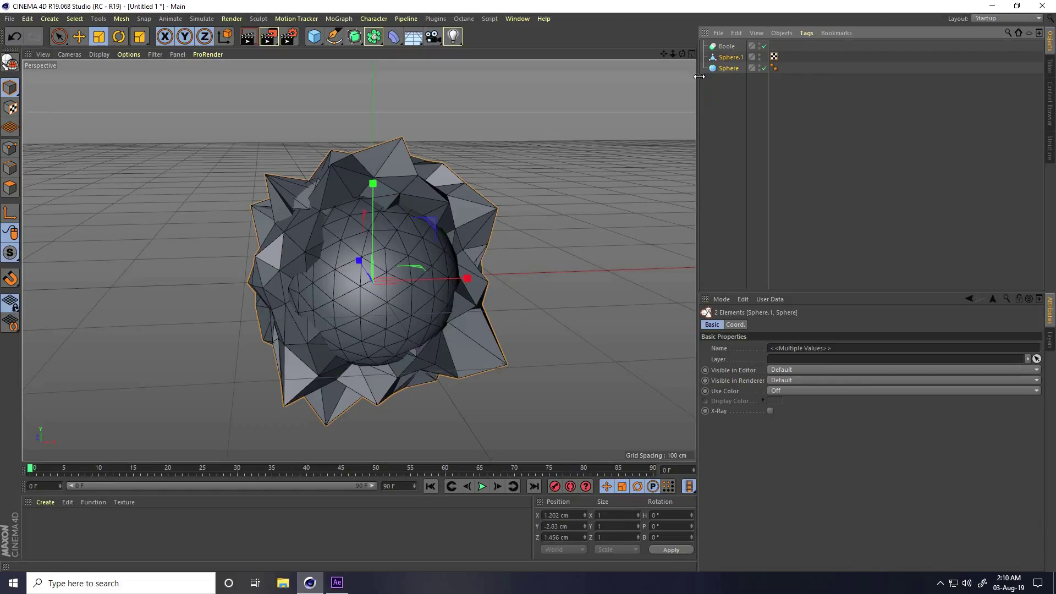
drag(725, 58, 726, 50)
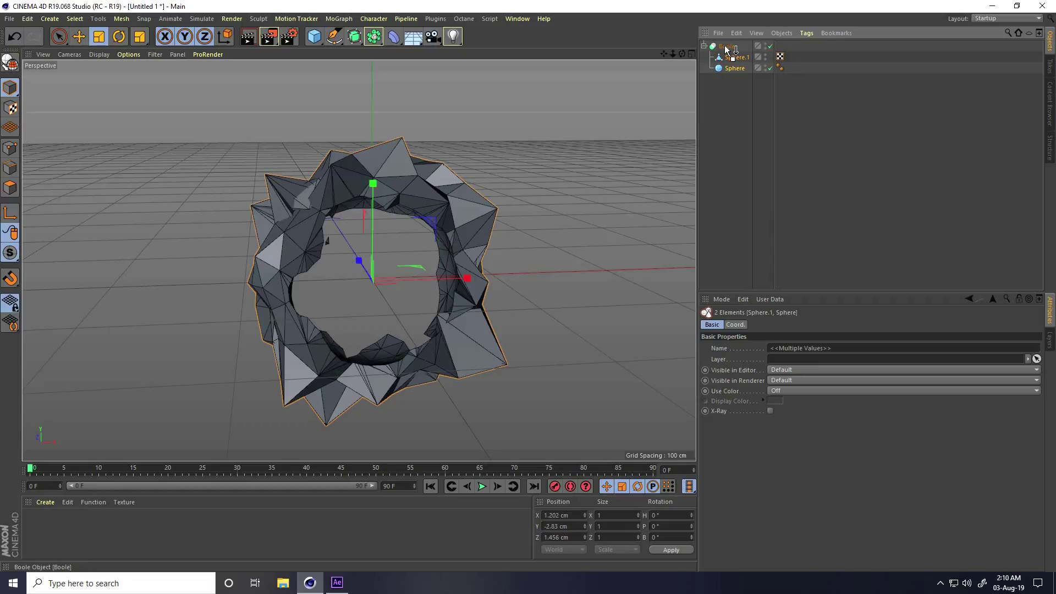
alt+drag(423, 270, 483, 282)
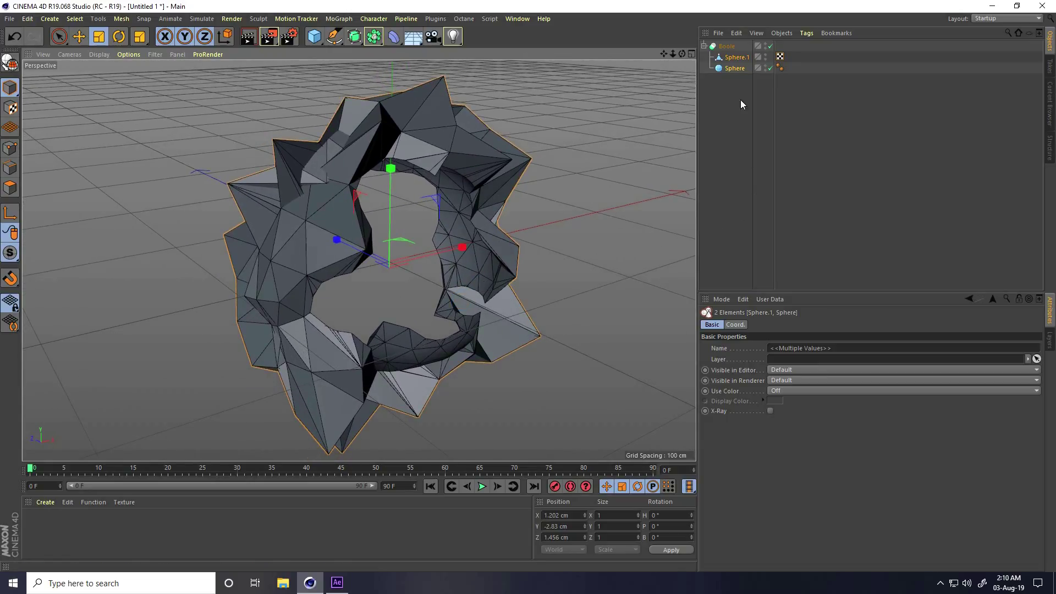
- Set the Boole object's Boolean type to A without B
click(727, 46)
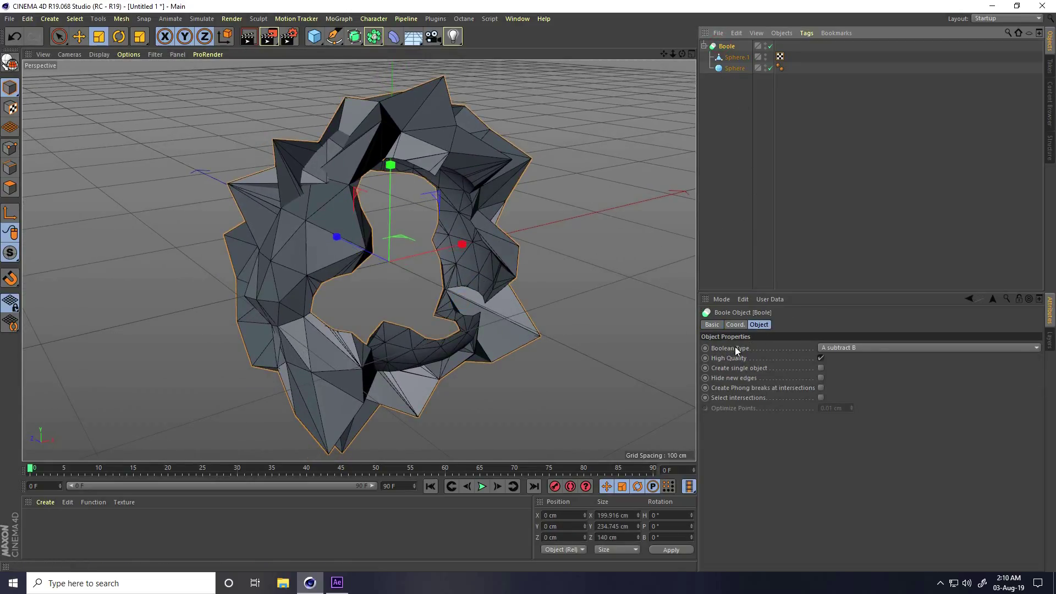
click(833, 348)
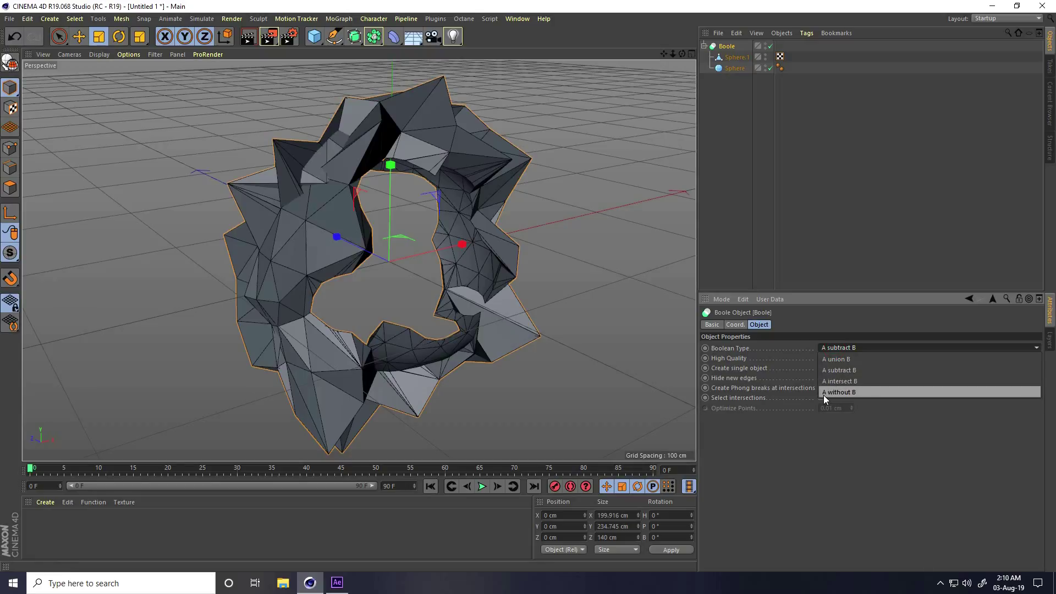
click(847, 394)
alt+drag(429, 223, 435, 281)
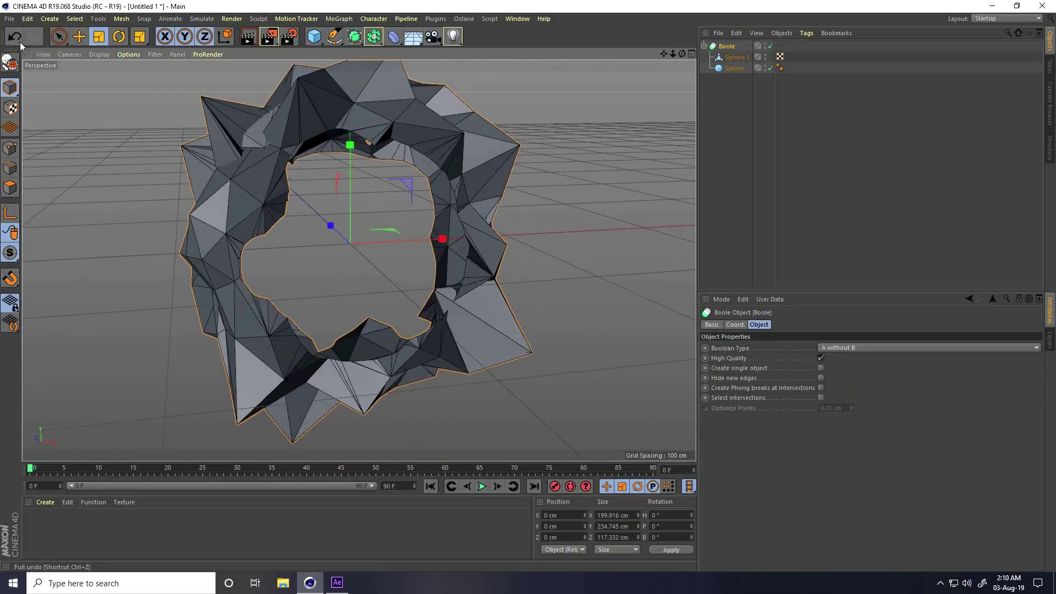
- Switch to the Move tool, collapse the Boole hierarchy and select the Boole object
click(79, 36)
click(117, 164)
alt+drag(358, 214, 401, 238)
click(704, 46)
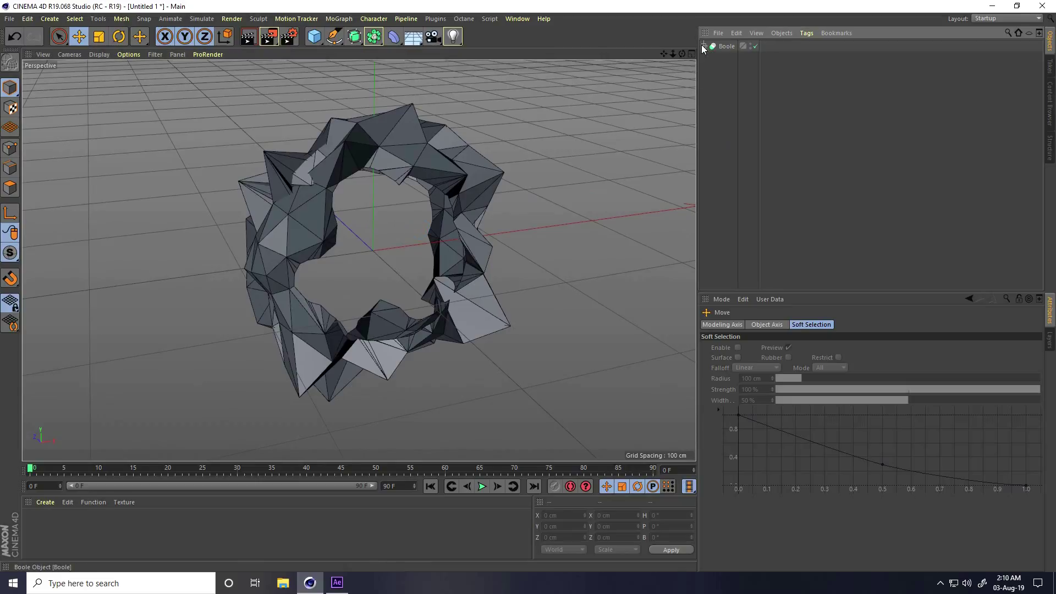
click(725, 47)
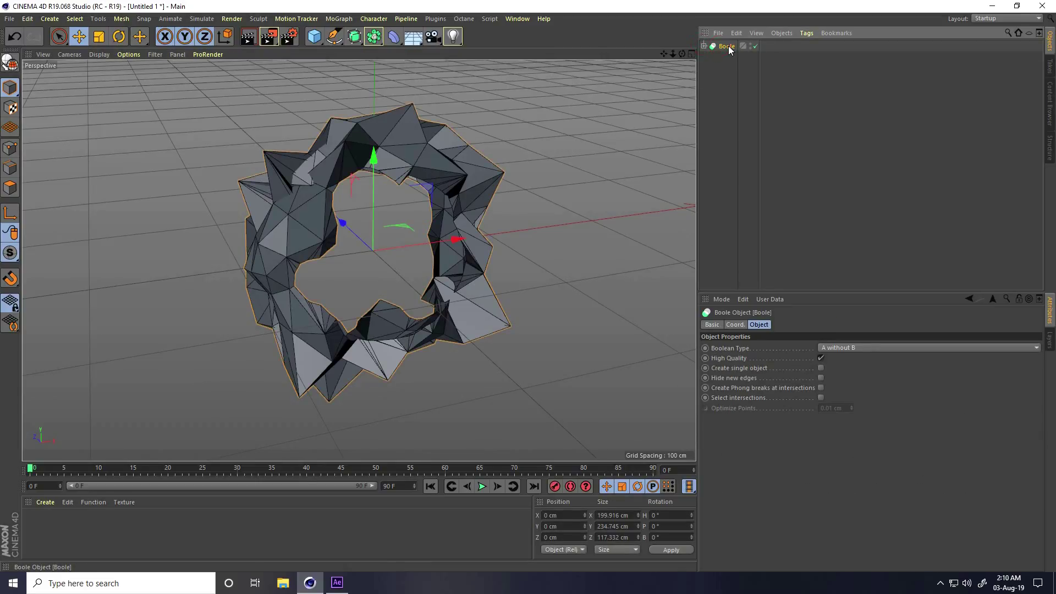
- Merge the Boole object and its children into a single polygon mesh with Connect Objects + Delete
right_click(729, 48)
click(795, 279)
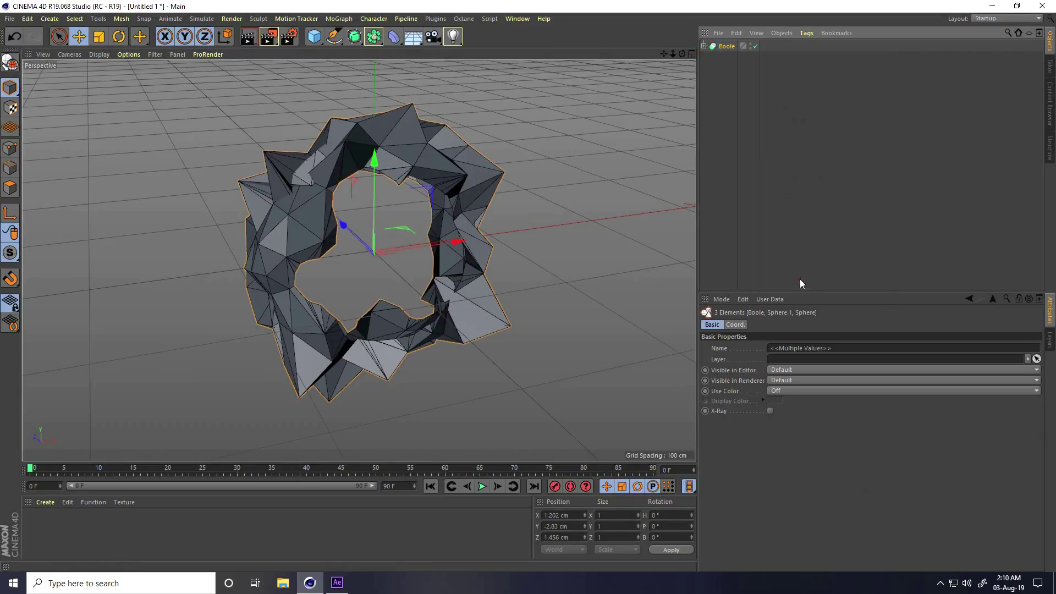
right_click(725, 48)
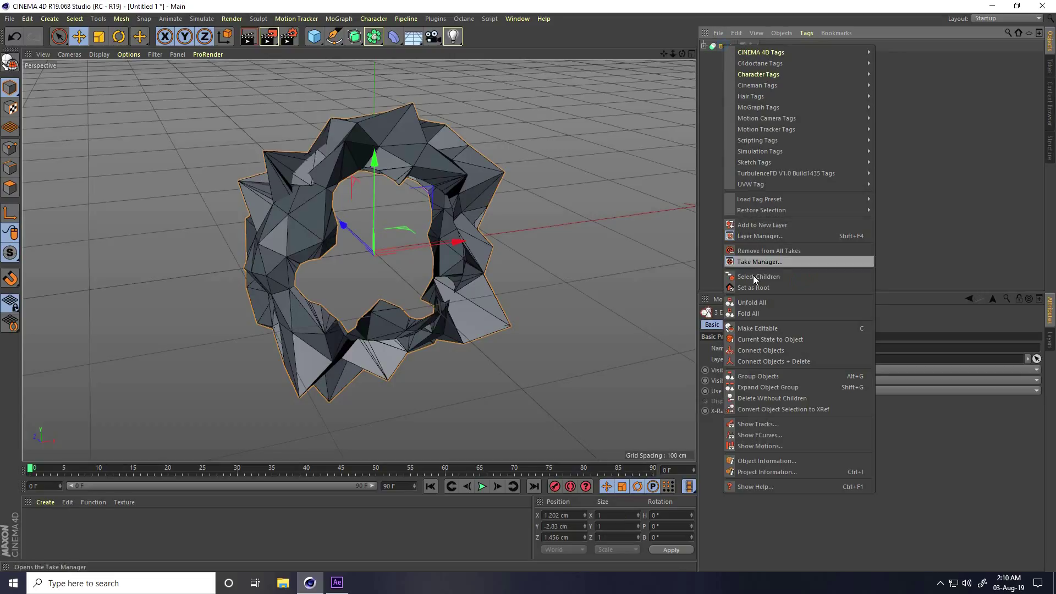
click(790, 361)
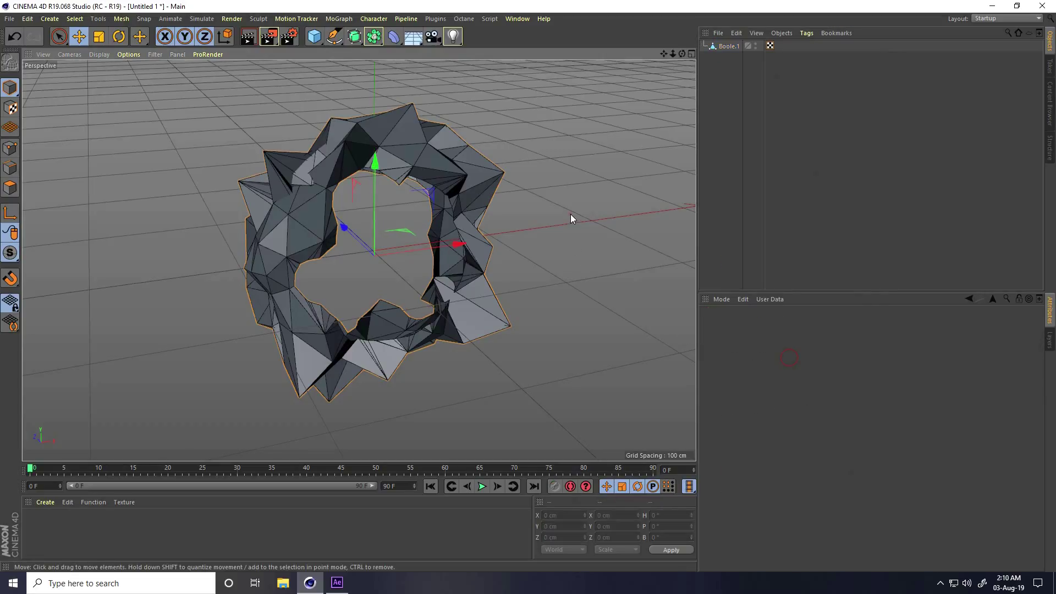
- Add a NetCreator object and assign the merged Boole.1 mesh as its Object_A
alt+drag(405, 297, 430, 290)
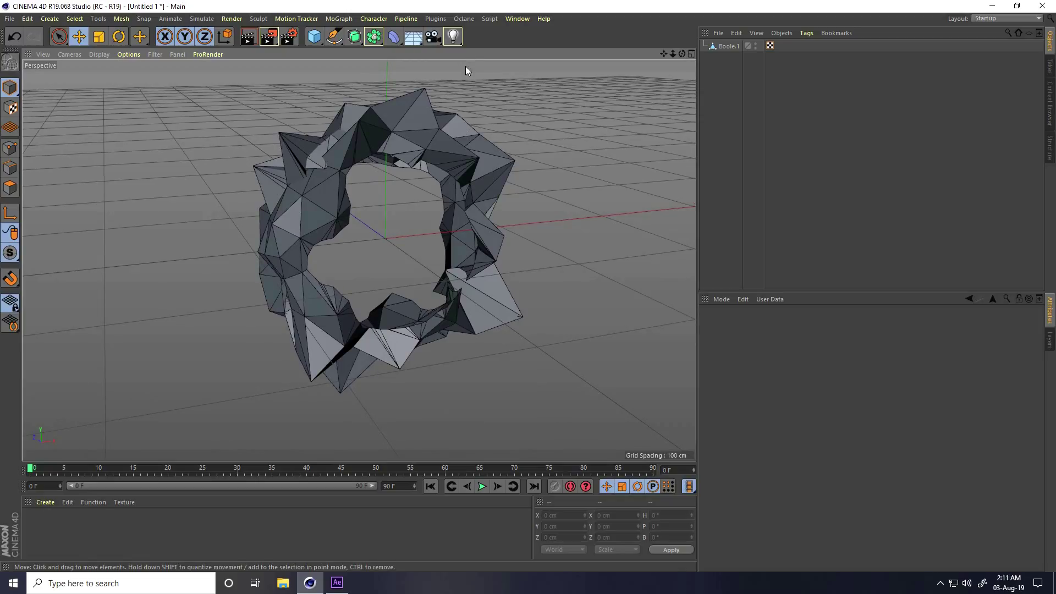
click(435, 19)
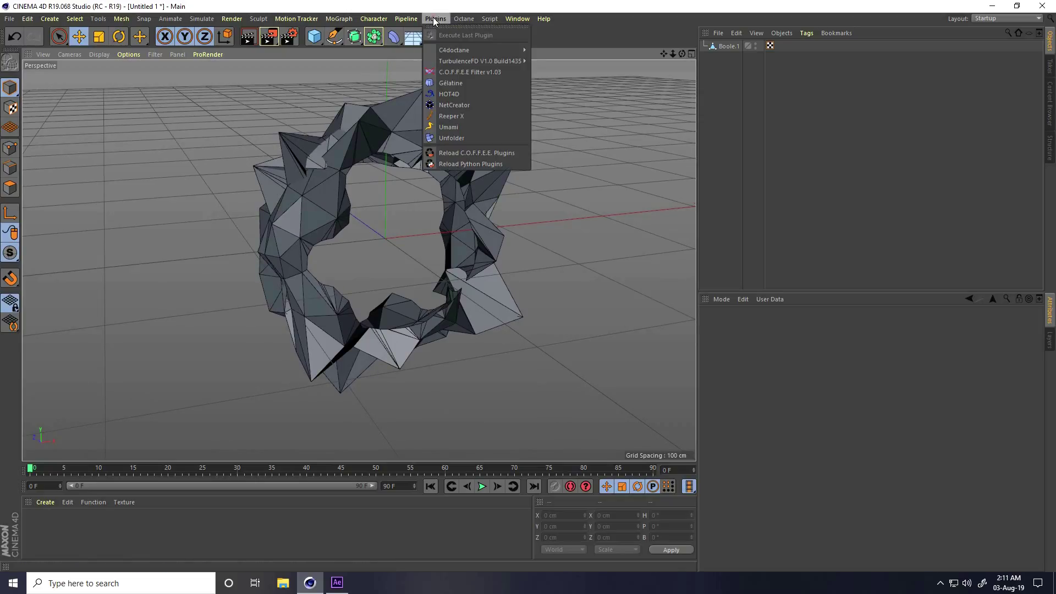
click(471, 107)
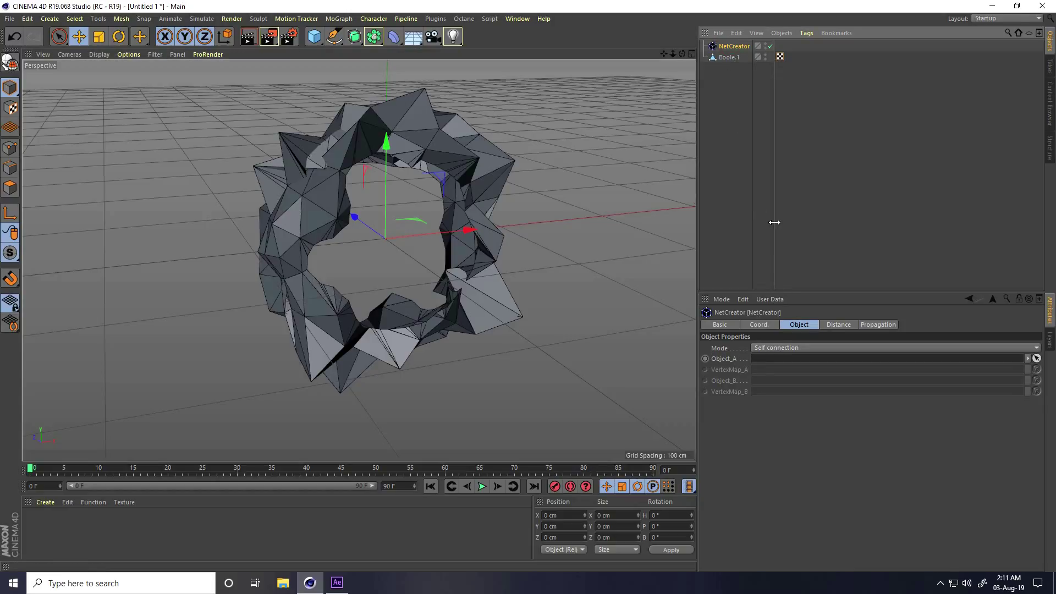
drag(776, 347, 772, 357)
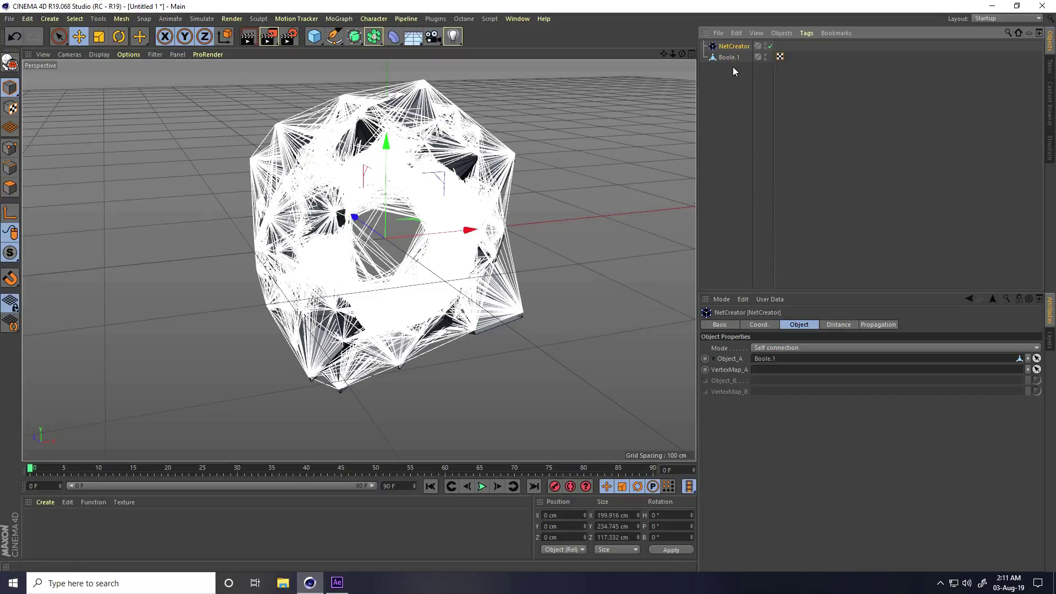
- Hide the Boole.1 mesh to examine the generated net lines alone, and show it again
double_click(765, 55)
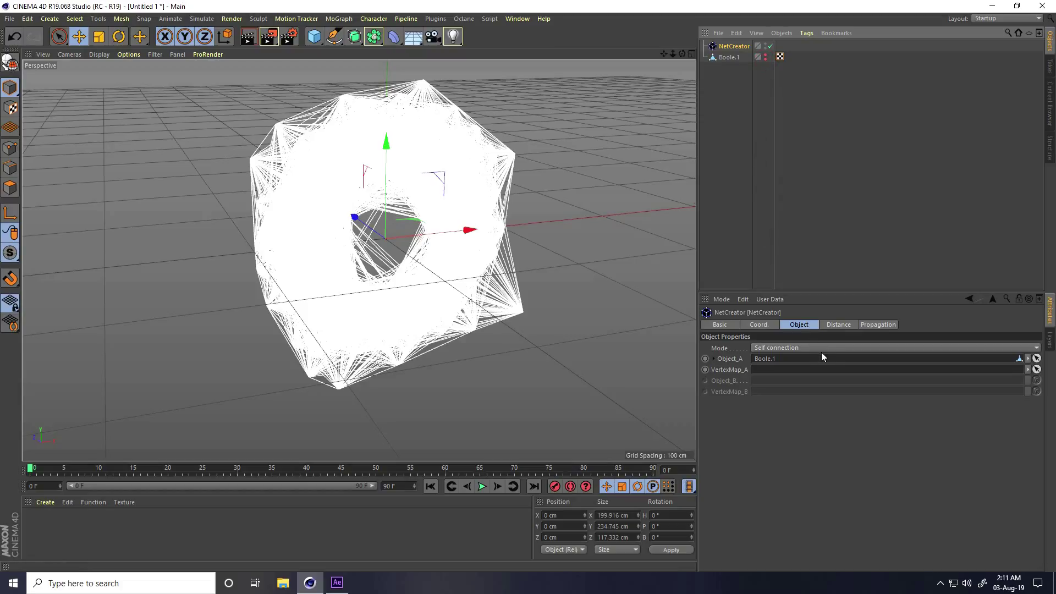
click(599, 239)
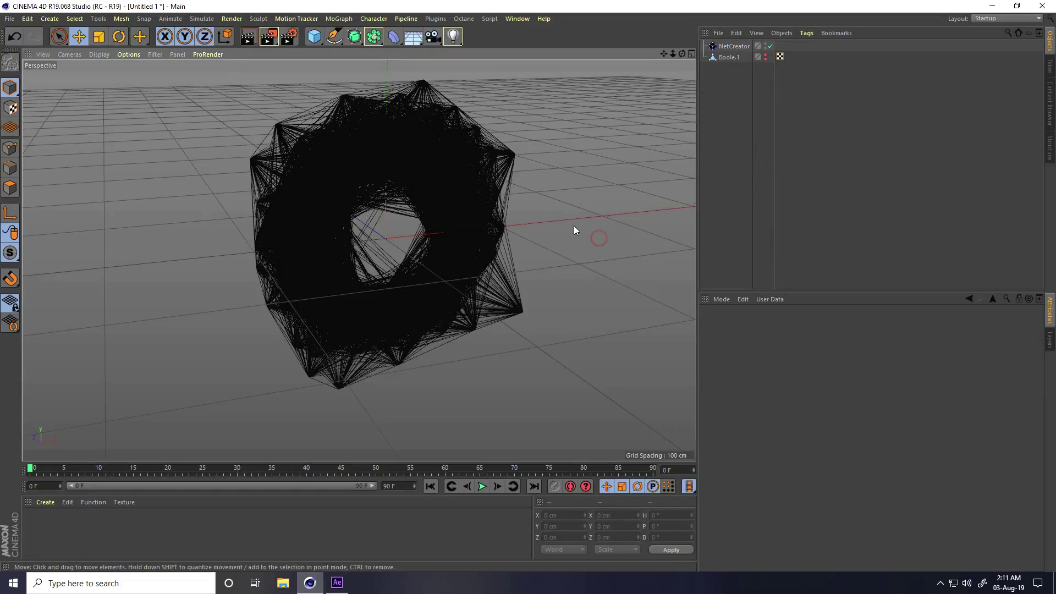
alt+drag(374, 150, 396, 166)
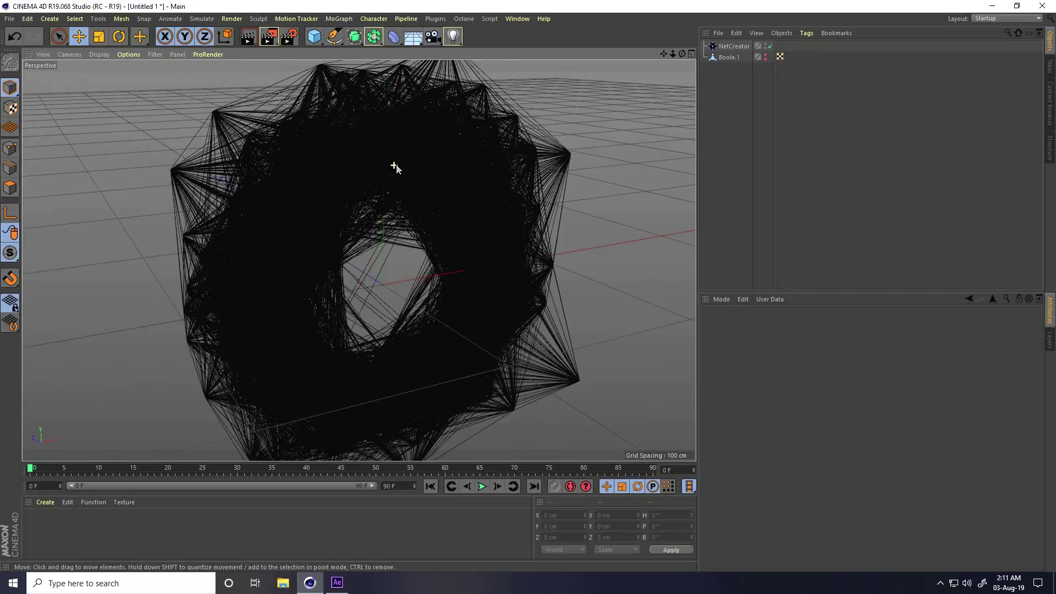
click(765, 55)
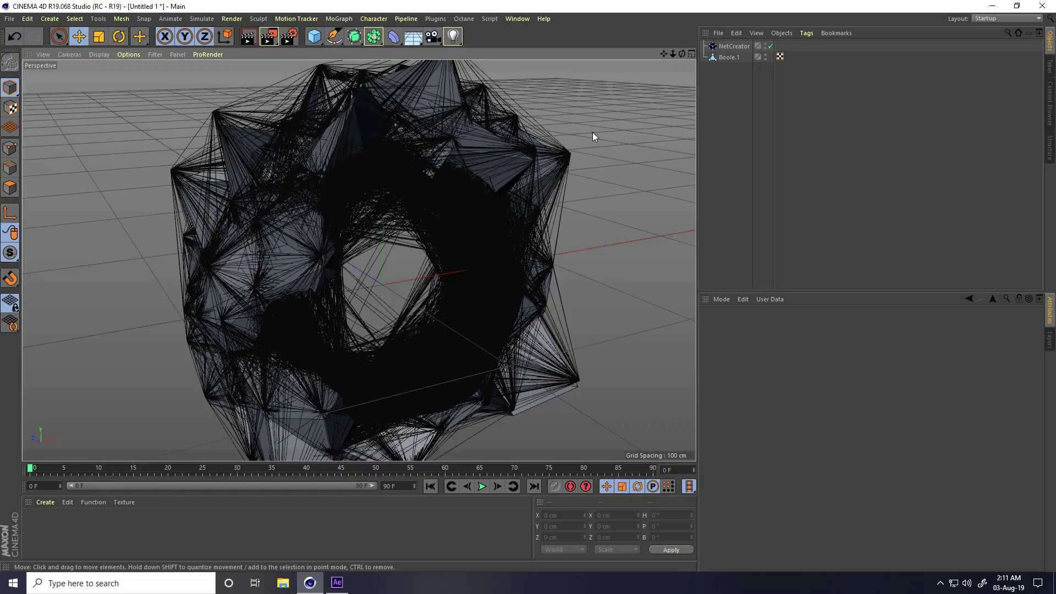
- Disable the NetCreator and select the lowest spike tip of the Boole.1 mesh in Points mode
click(770, 46)
click(727, 57)
alt+drag(437, 270, 278, 264)
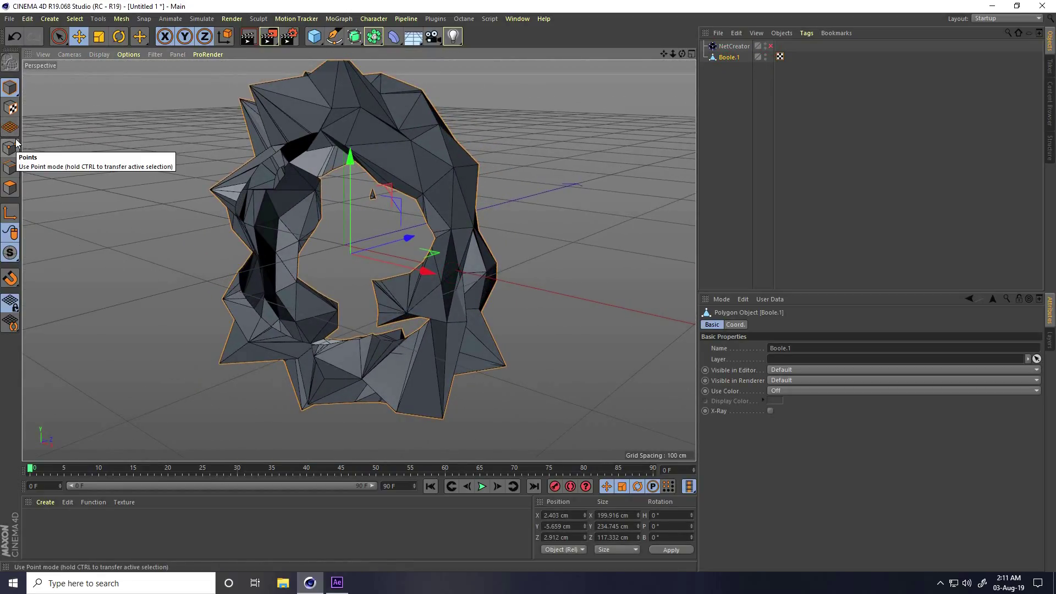
click(12, 147)
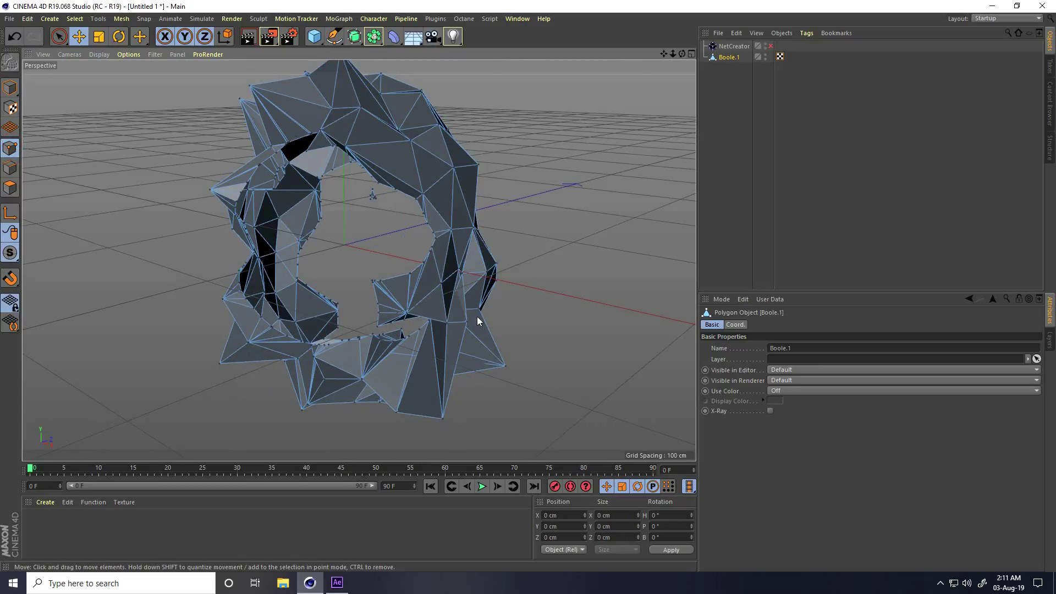
click(443, 417)
- Set the selected point's vertex weight to 100%, return to Model mode and deselect the mesh
alt+drag(549, 423, 473, 297)
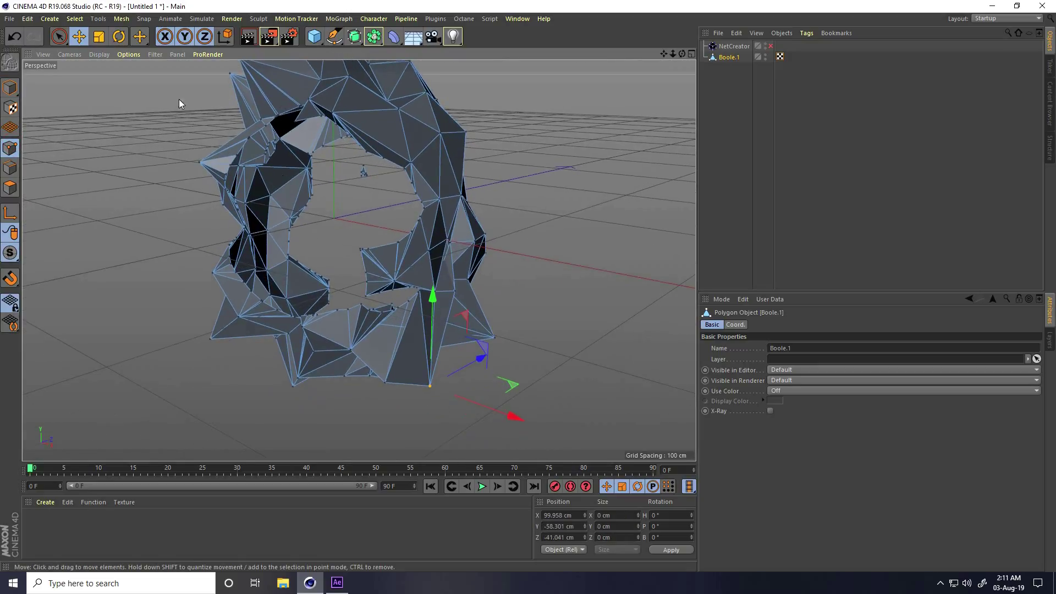
click(74, 20)
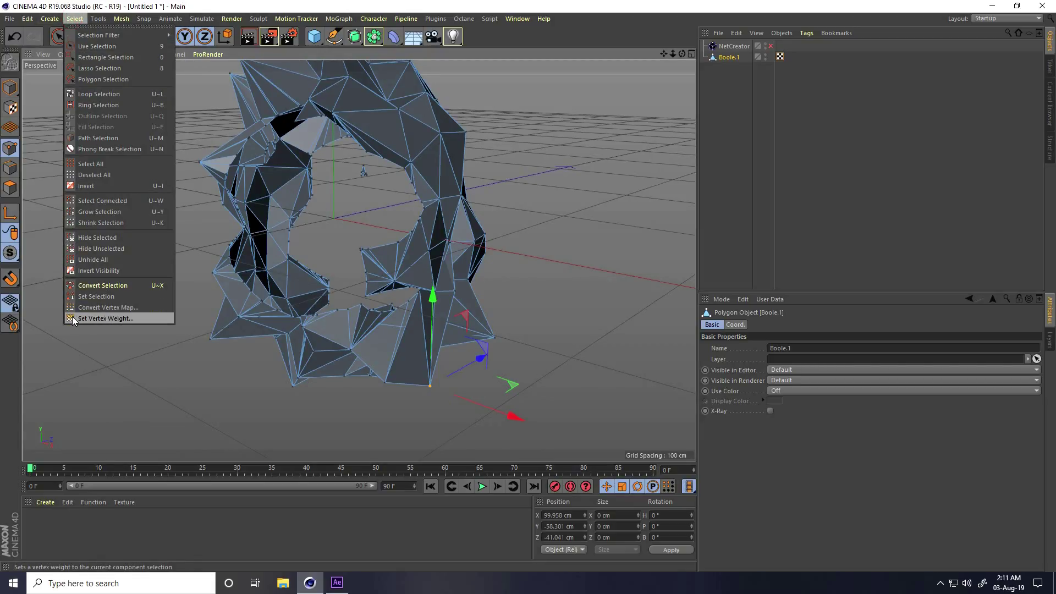
click(131, 318)
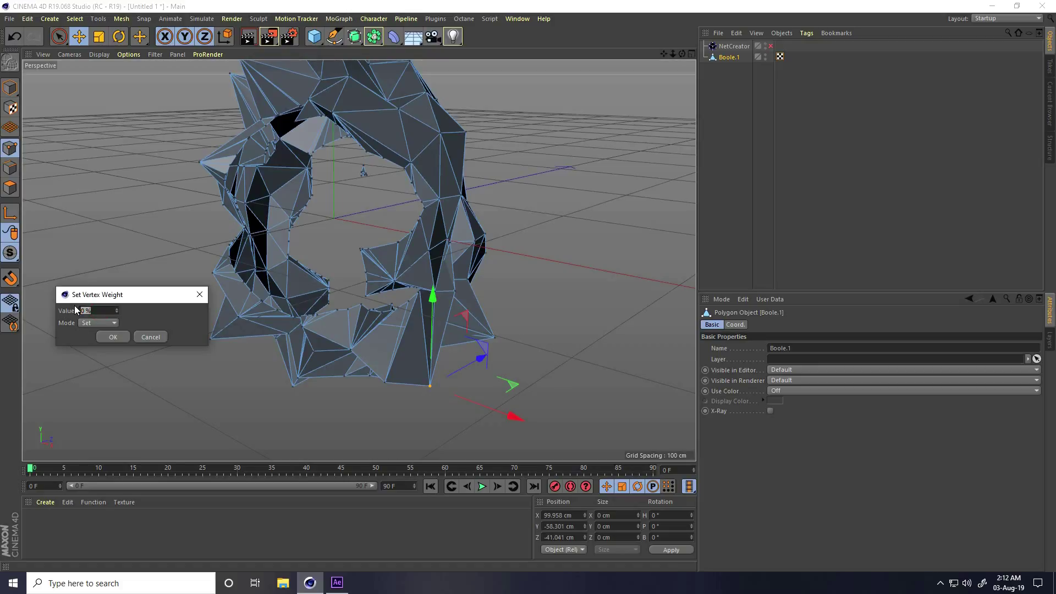
text(100)
click(114, 337)
alt+drag(307, 366, 264, 336)
click(4, 89)
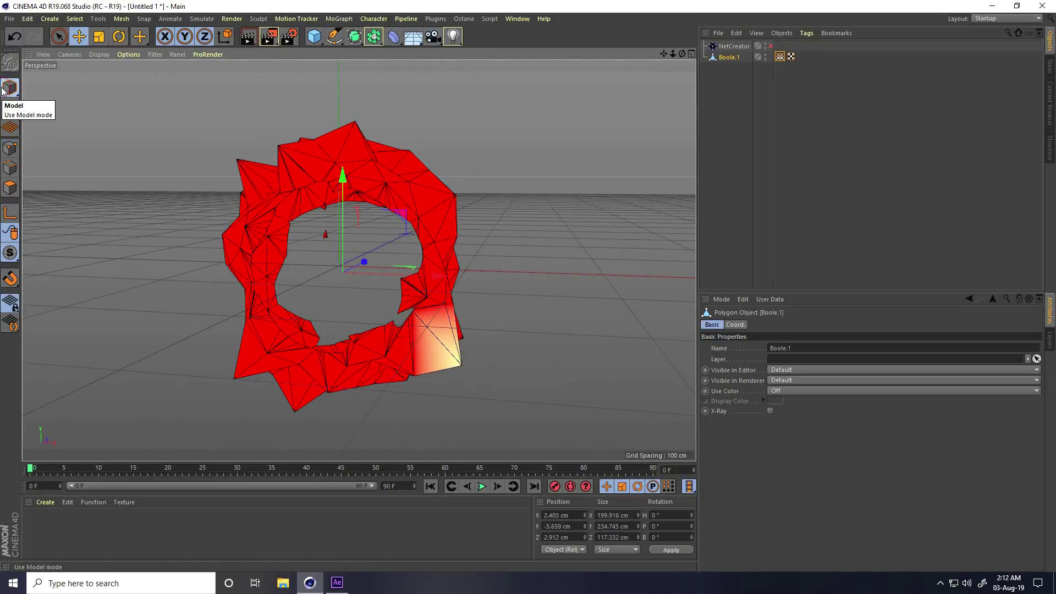
click(78, 36)
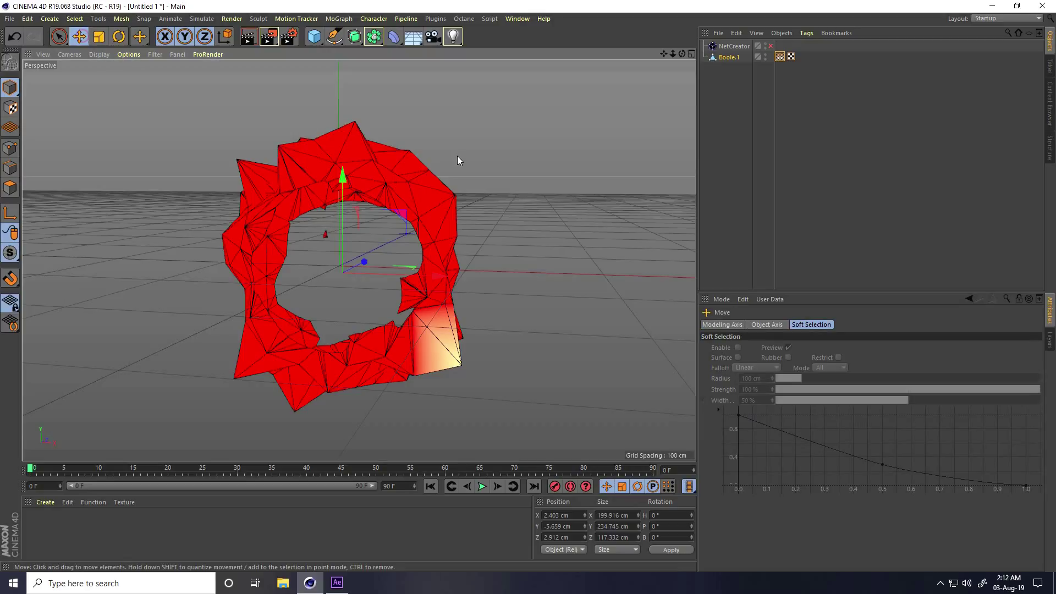
click(458, 157)
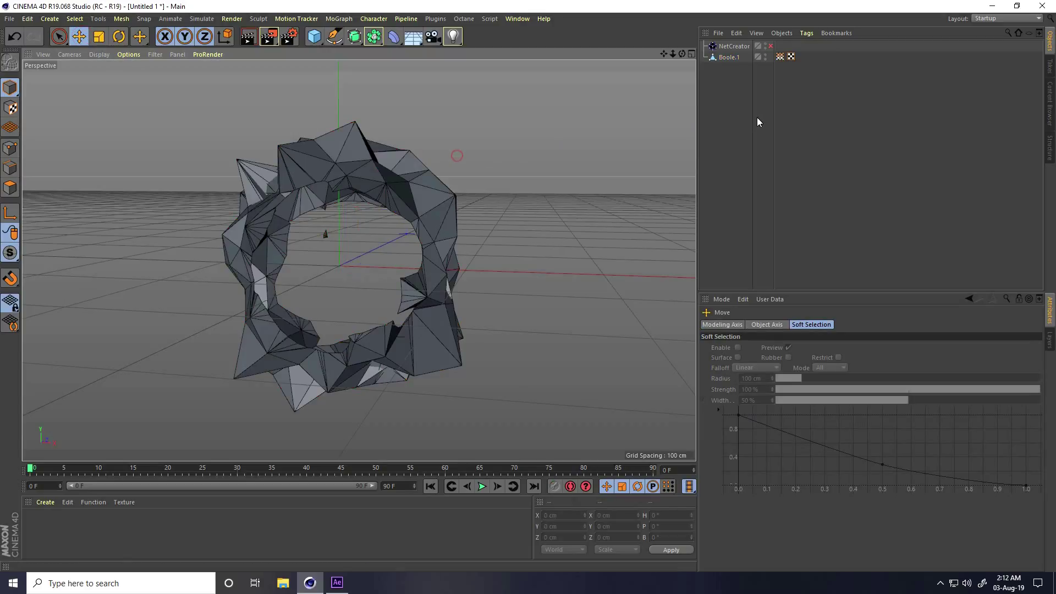
- Re-enable the NetCreator and hide the Boole.1 mesh so only the net lines are displayed
click(772, 48)
alt+drag(369, 186, 445, 192)
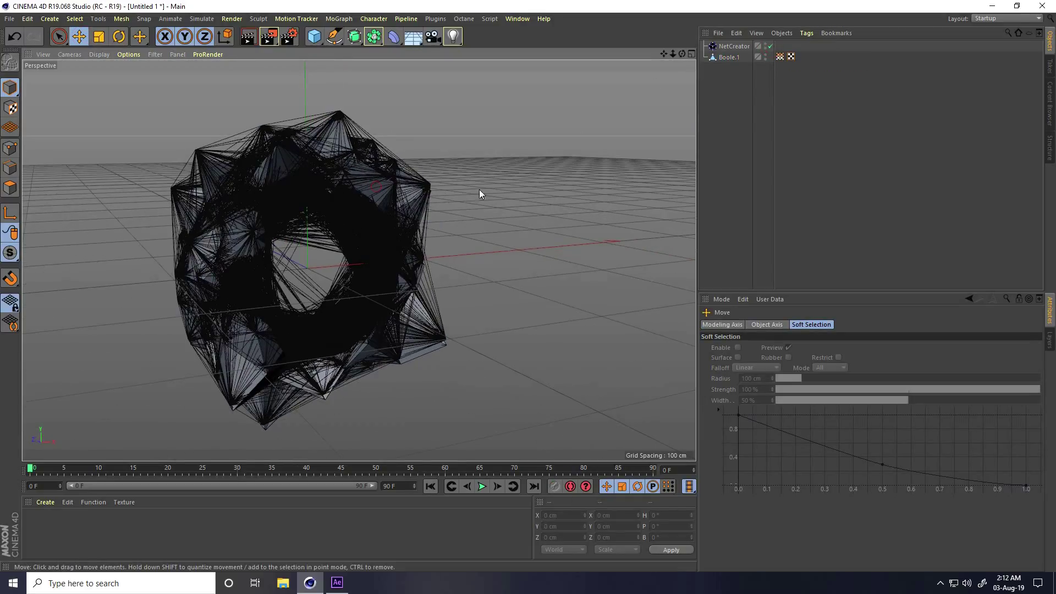
click(766, 55)
- Adjust the NetCreator's Max Distance, trying 50 and 30 and settling on 35
click(733, 48)
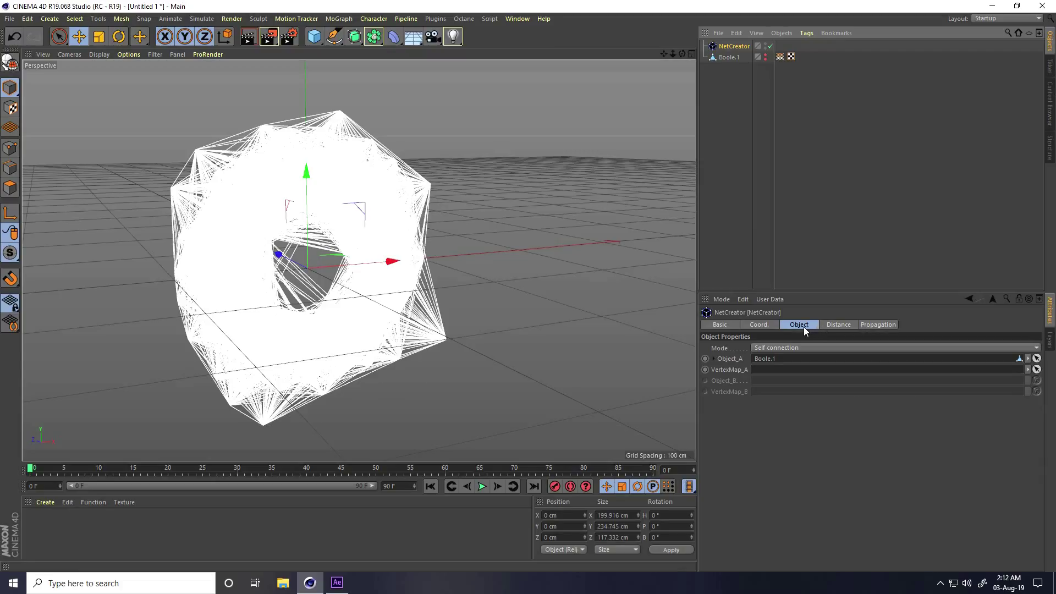
click(839, 325)
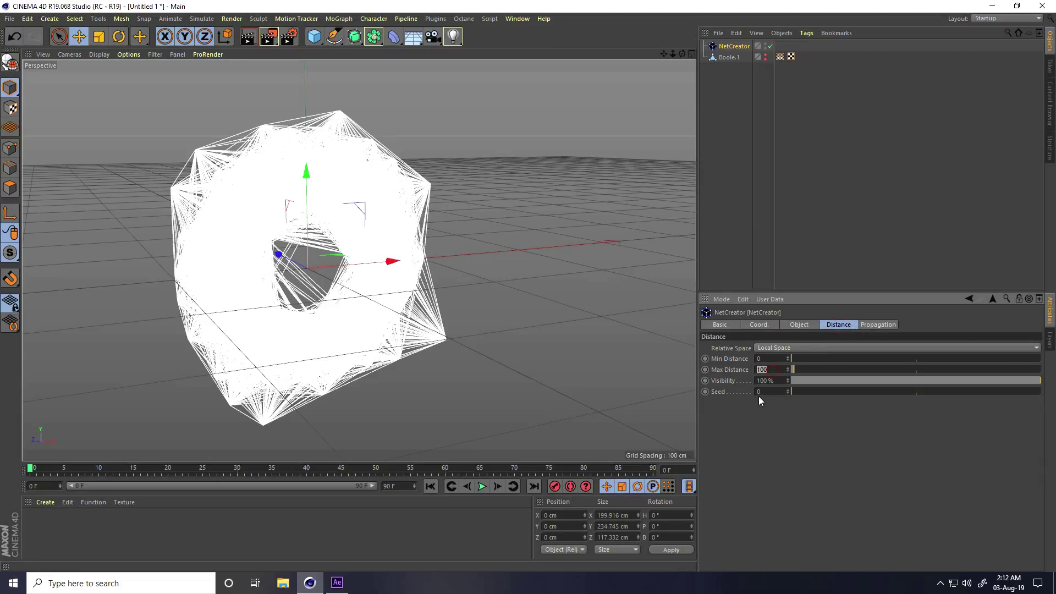
text(50)
key(Return)
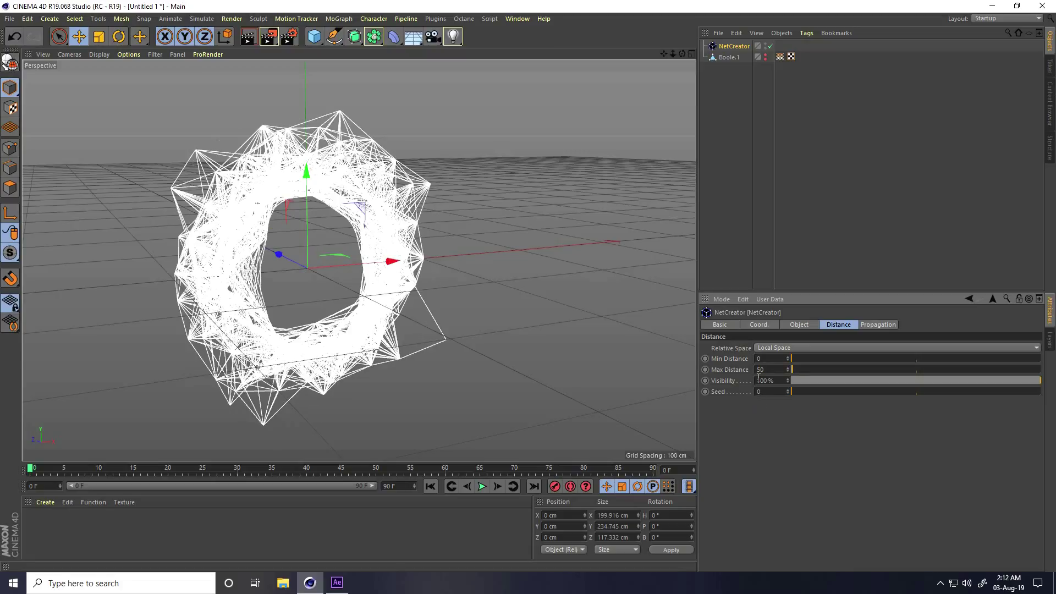
alt+drag(329, 300, 401, 291)
drag(777, 369, 749, 370)
text(3)
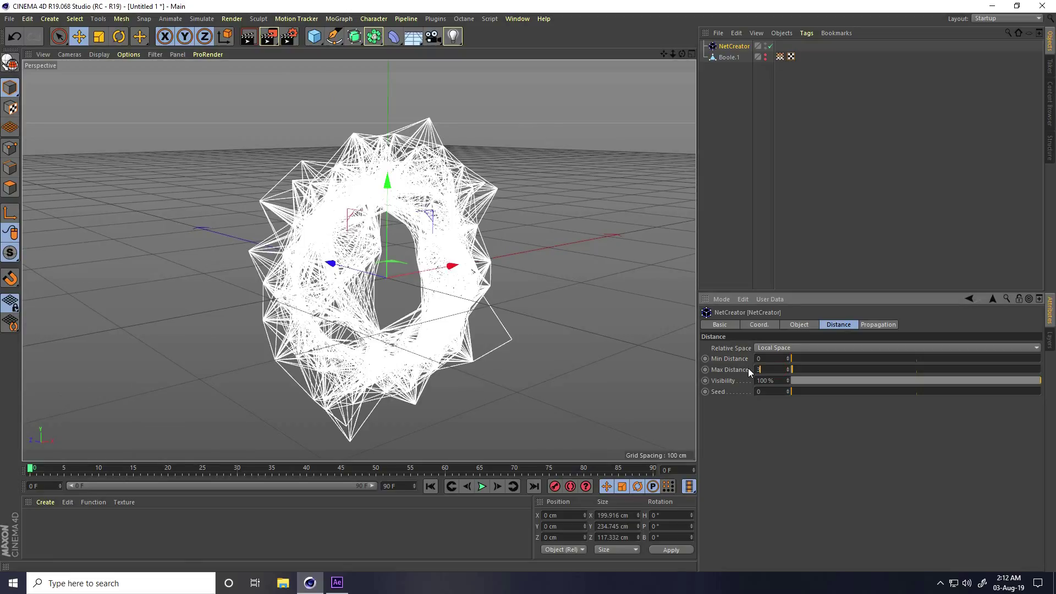
text(0)
key(Return)
mouse_move(396, 300)
alt+mouse_down()
mouse_move(460, 312)
mouse_move(402, 309)
alt+mouse_up()
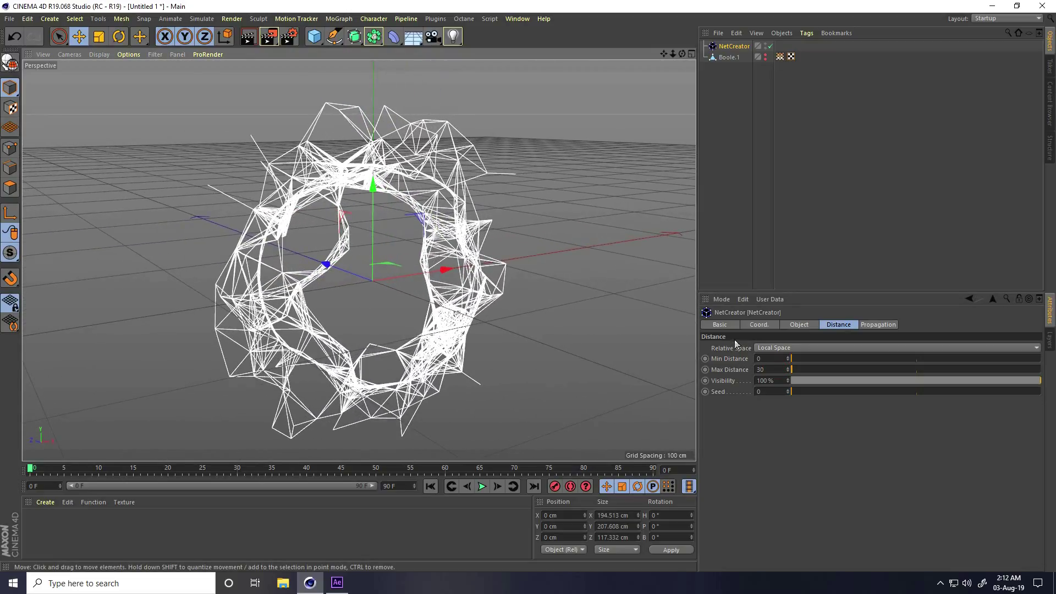
double_click(761, 370)
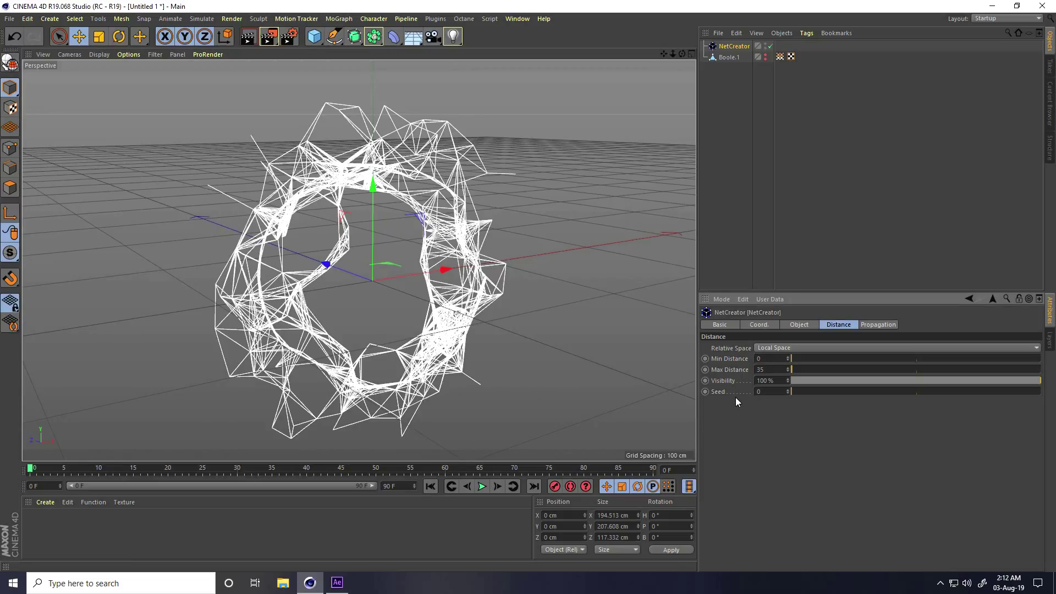
alt+drag(616, 336, 426, 315)
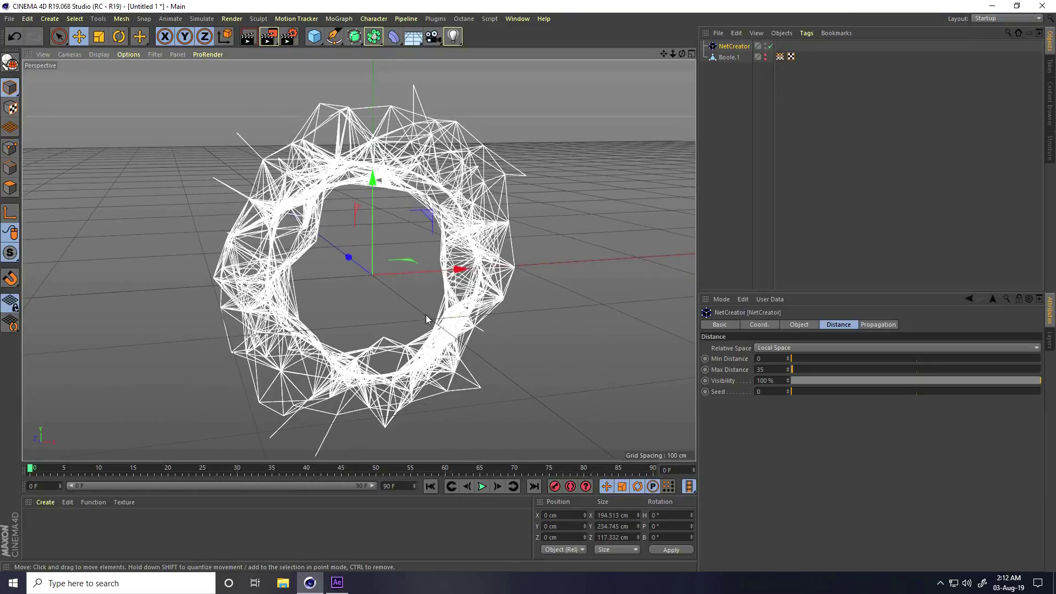
- Assign the Vertex Map tag of Boole.1 to the NetCreator's VertexMap_A
click(878, 325)
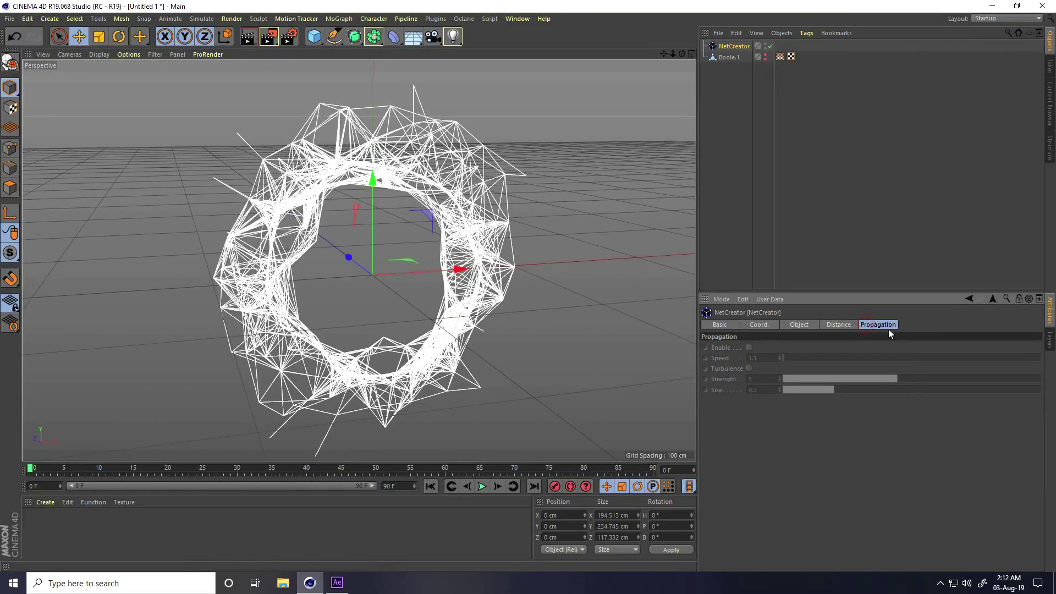
alt+drag(385, 211, 425, 218)
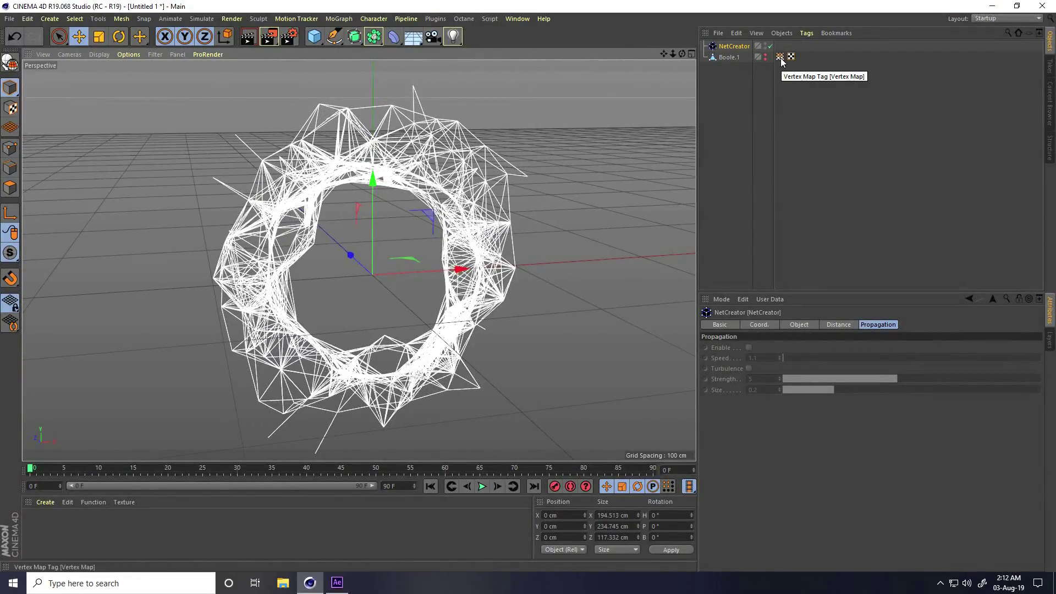
click(805, 324)
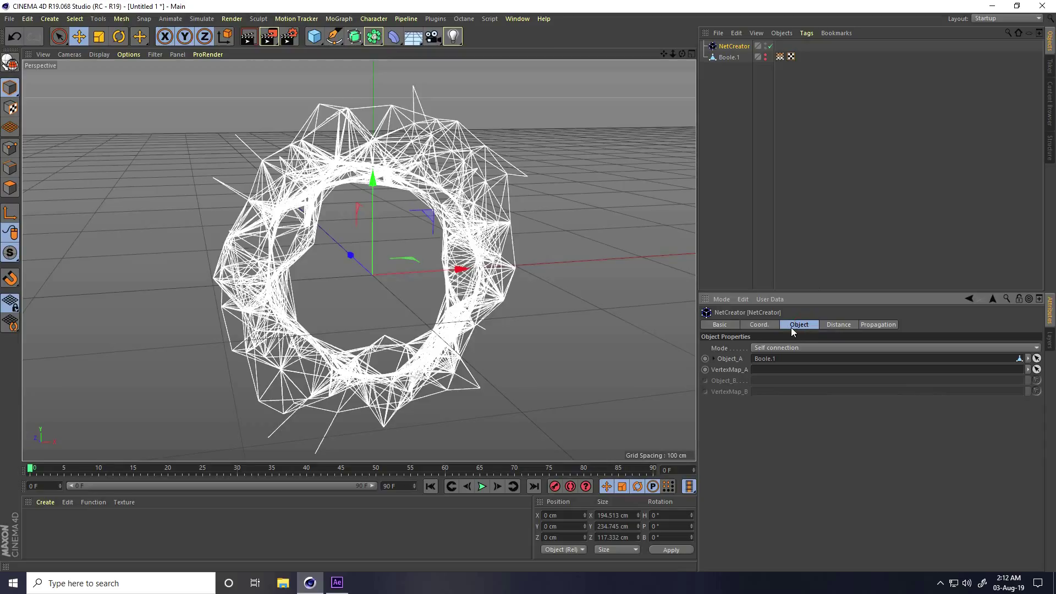
click(1038, 370)
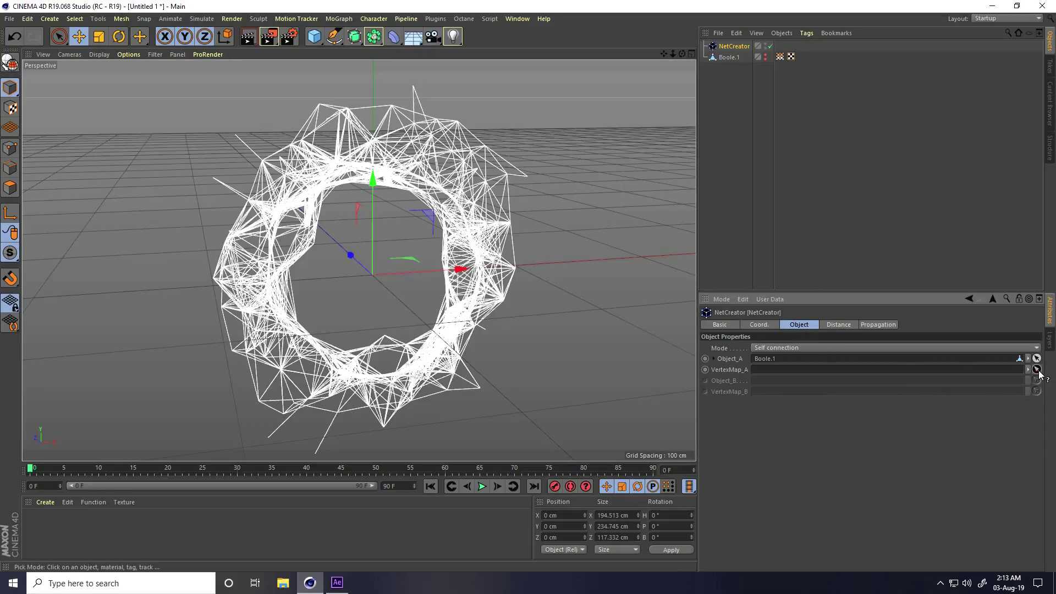
click(784, 57)
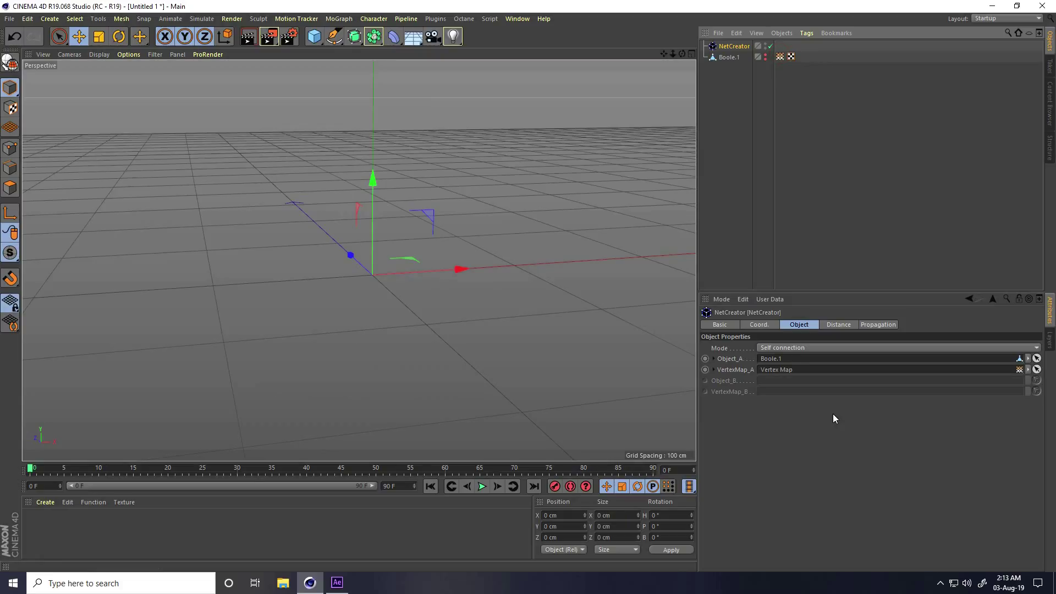
- Enable Propagation on the NetCreator and play the animation to preview the net growing
click(890, 324)
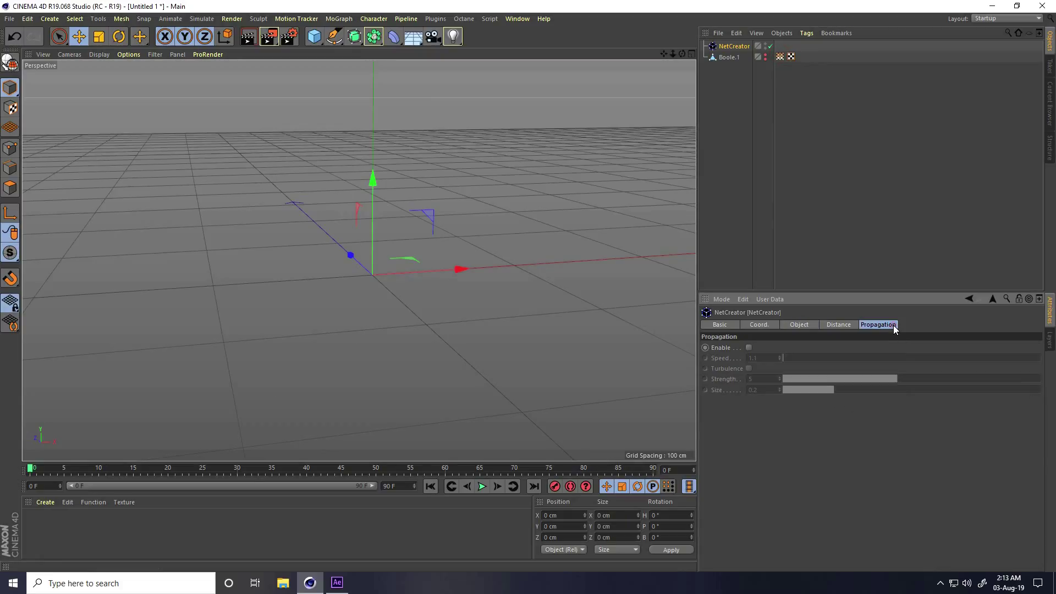
click(748, 348)
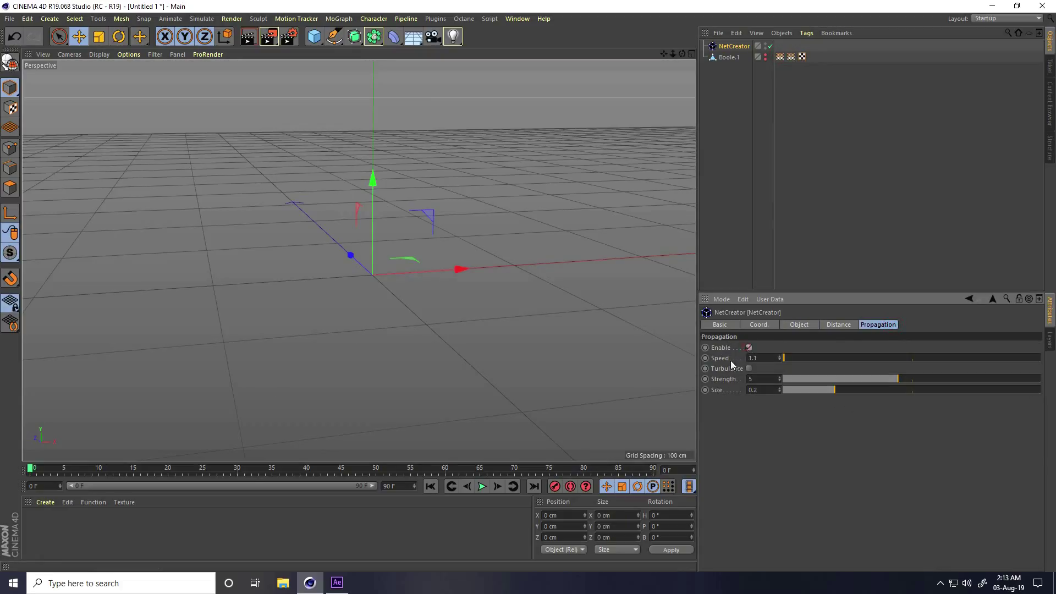
click(481, 487)
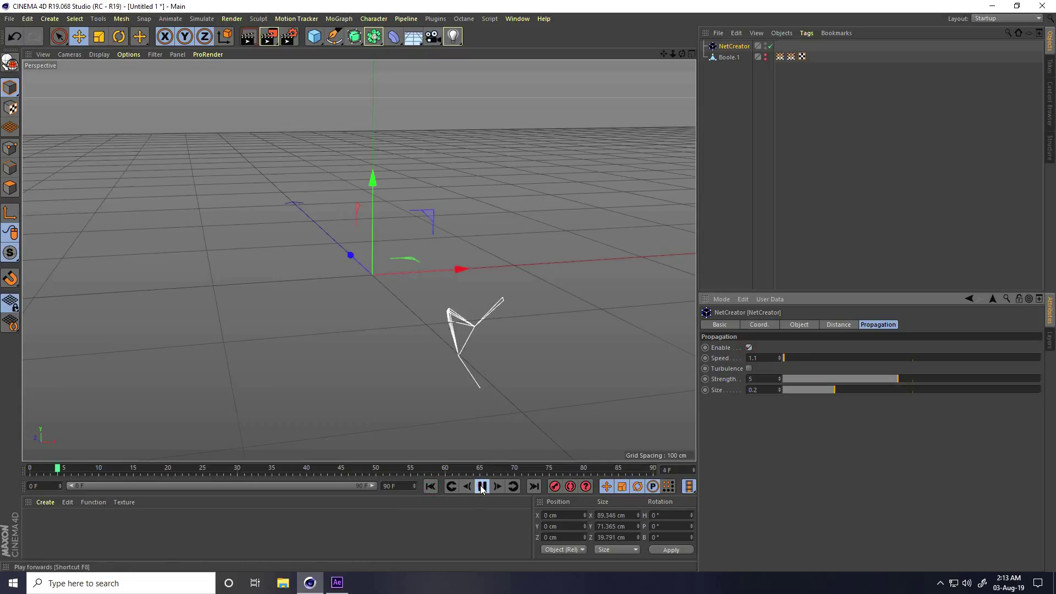
- Replay the net's growth several times from the first frame, stop playback and clear the object selection
alt+drag(428, 328, 468, 363)
click(430, 486)
click(479, 487)
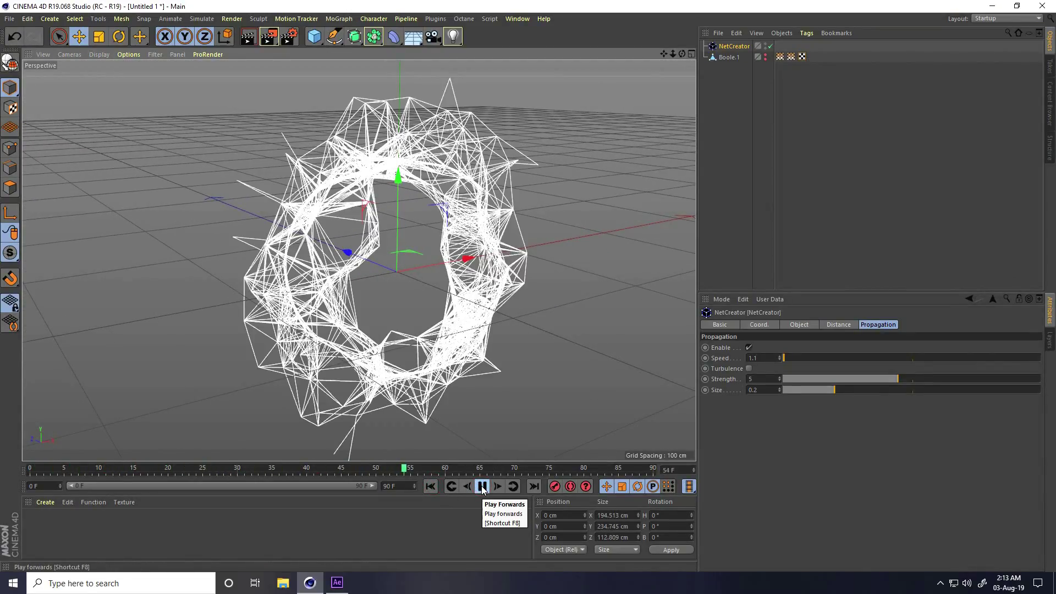
click(431, 486)
click(483, 486)
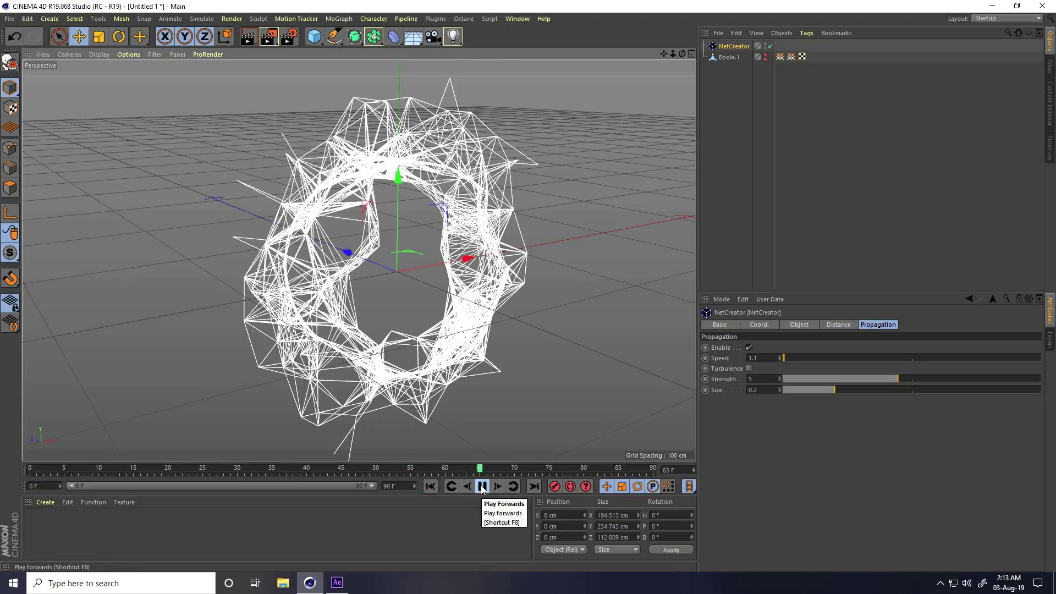
click(431, 485)
click(479, 487)
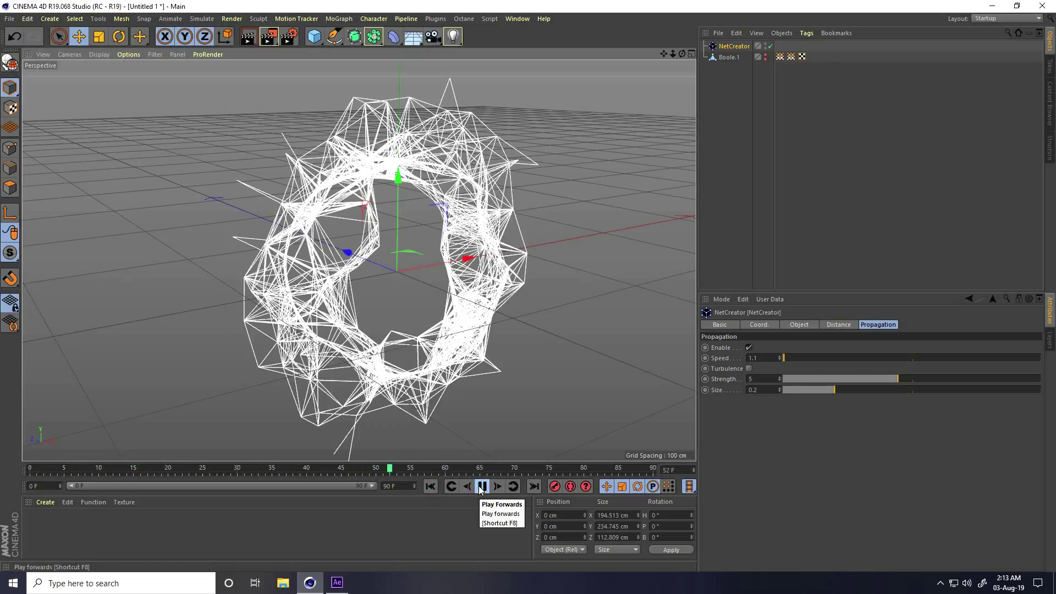
click(480, 487)
click(418, 213)
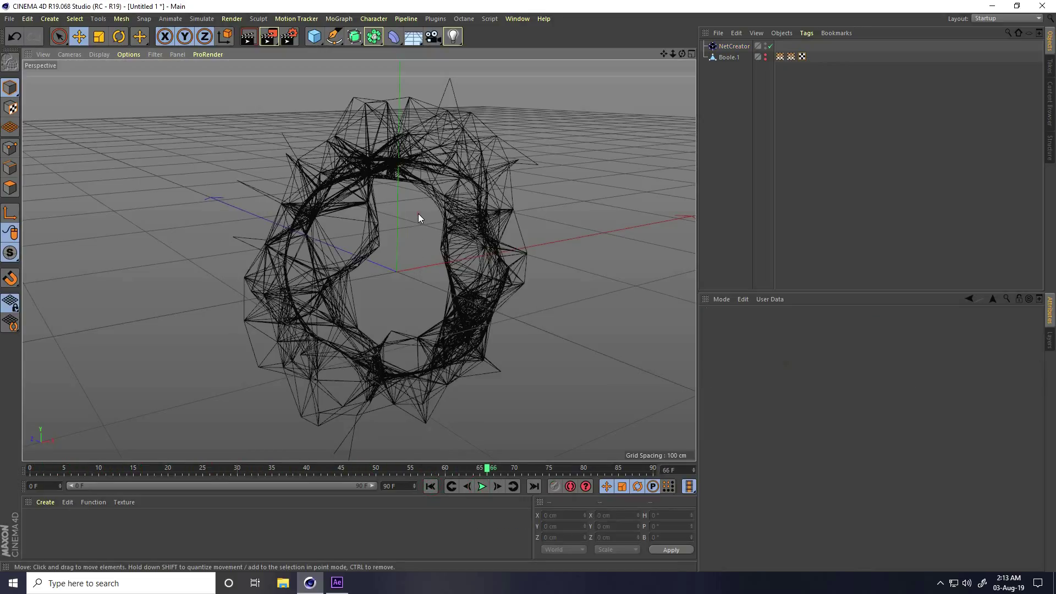
- Add a Circle spline and set its radius to 0.2 cm
click(339, 40)
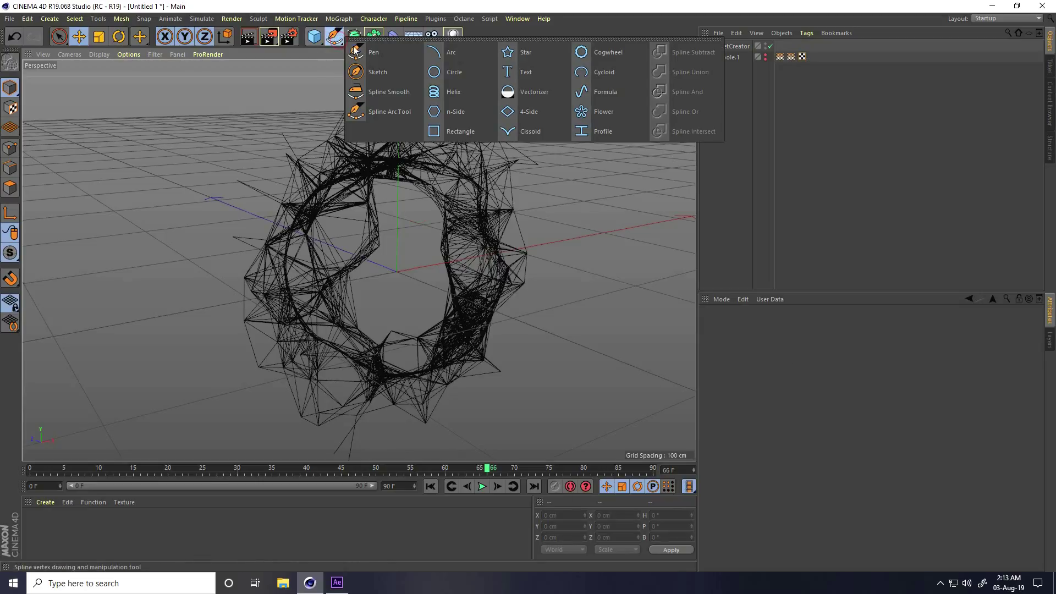
click(458, 71)
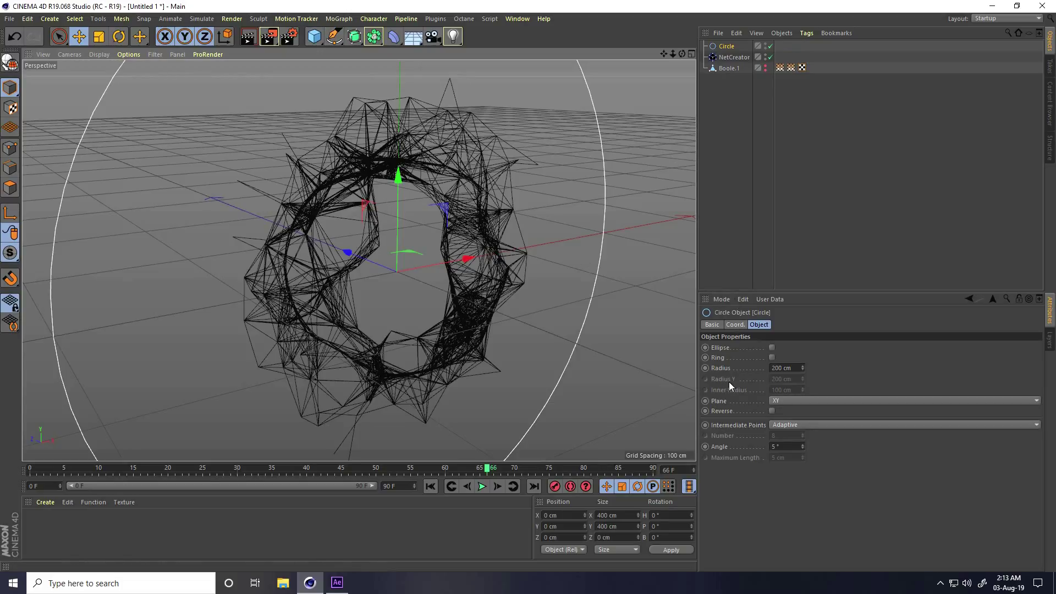
double_click(787, 368)
text(0.2)
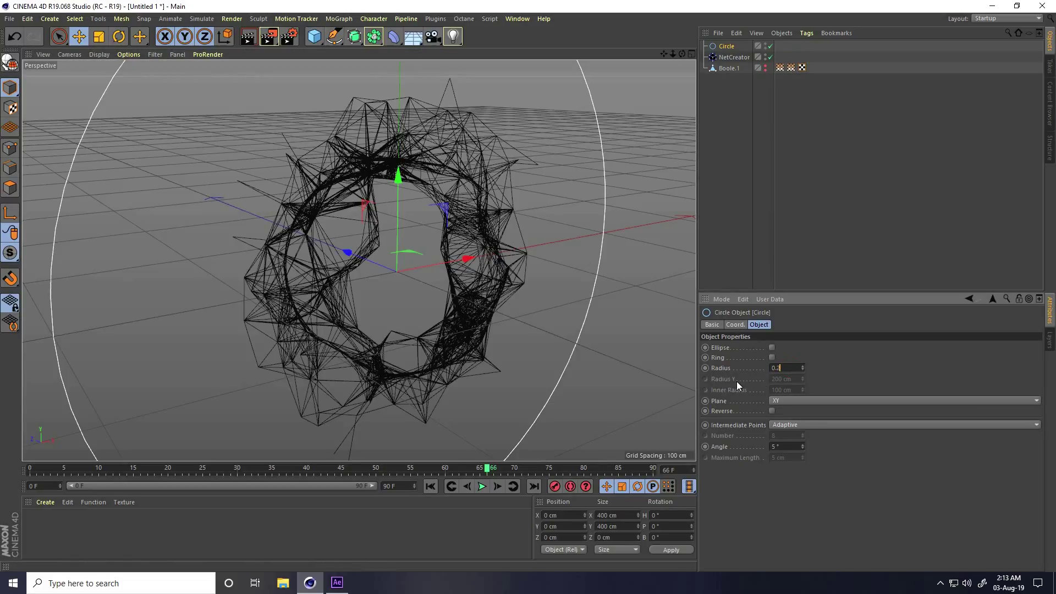
key(Return)
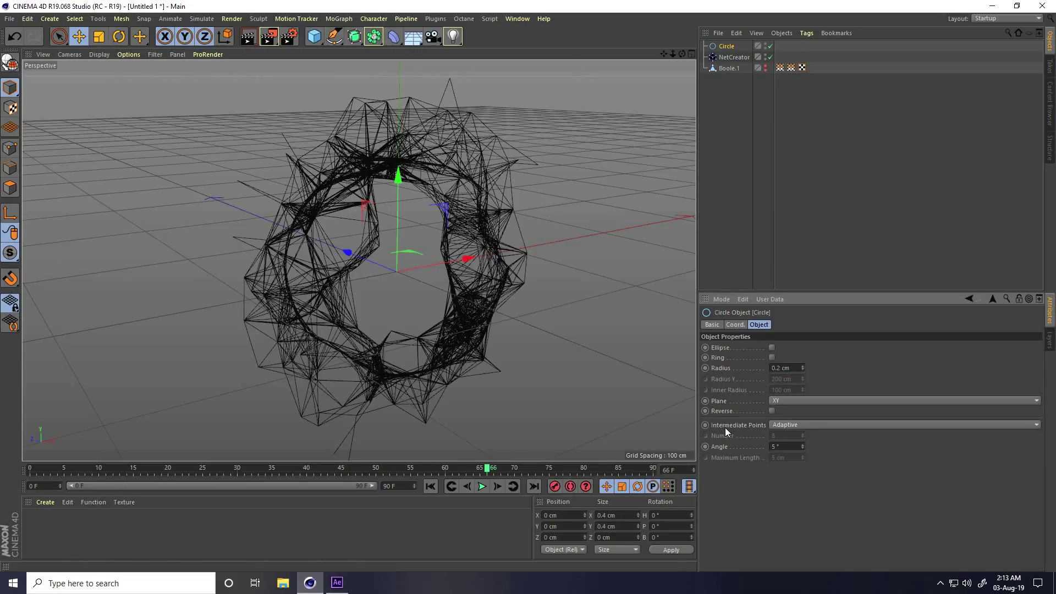
- Set the Circle's Intermediate Points to Natural with a Number of 2
click(788, 425)
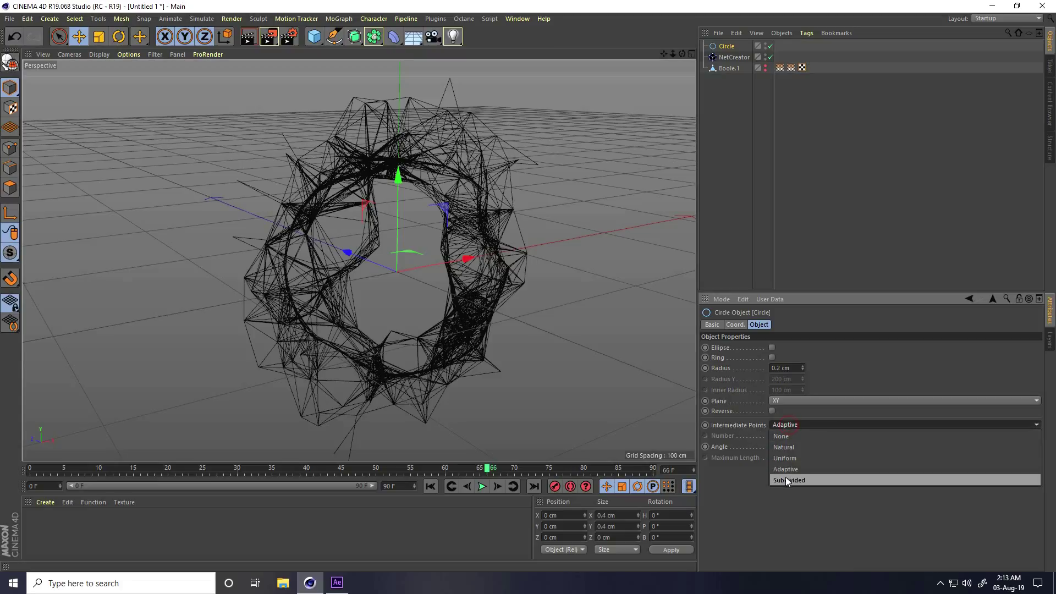
click(798, 447)
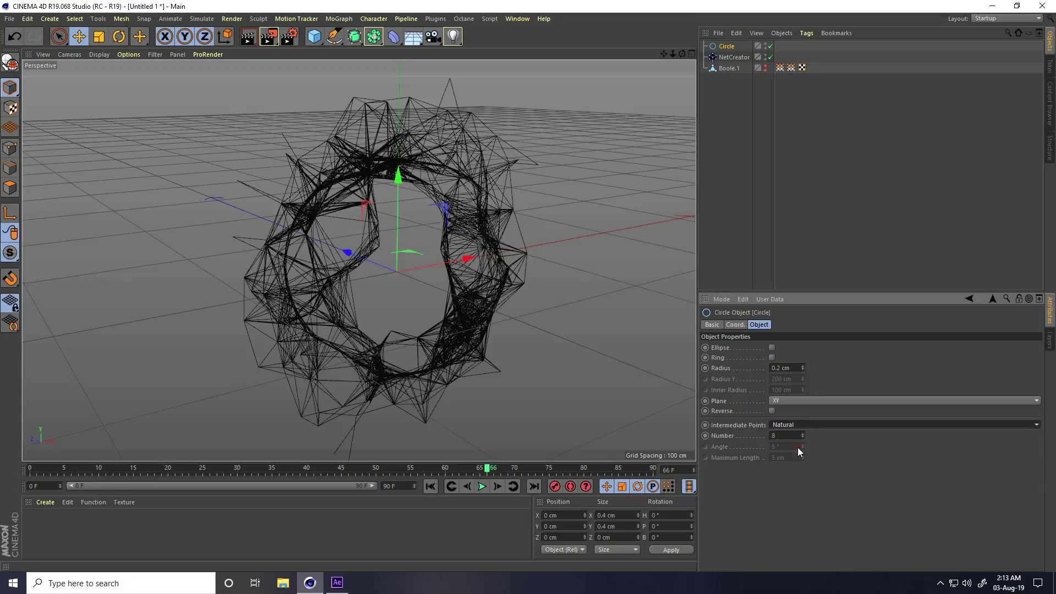
double_click(798, 436)
text(2)
key(Return)
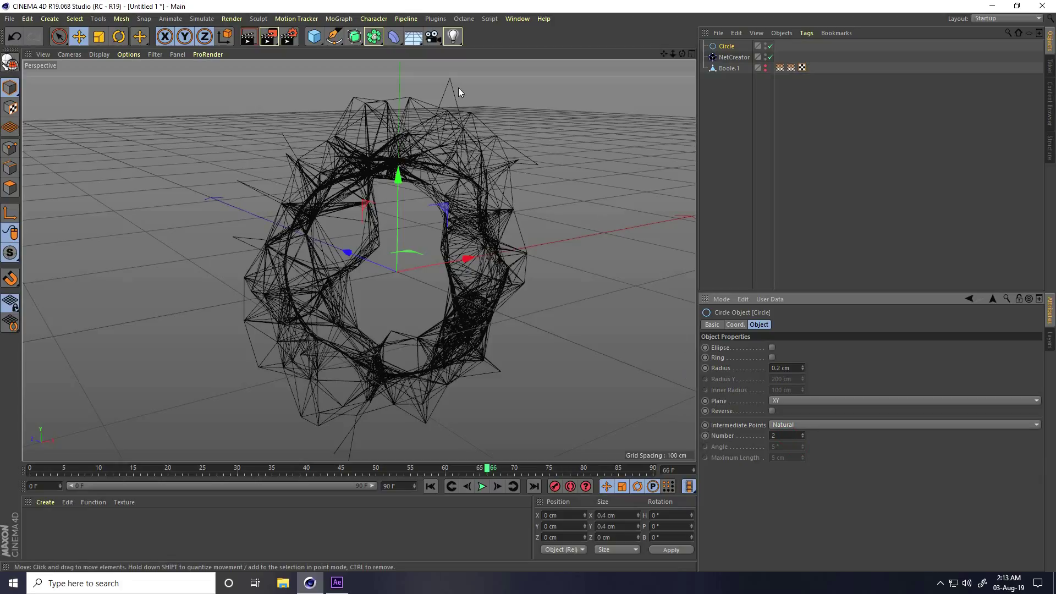
- Add a Sweep object and nest the Circle and NetCreator inside it, with the Circle above the NetCreator
click(354, 37)
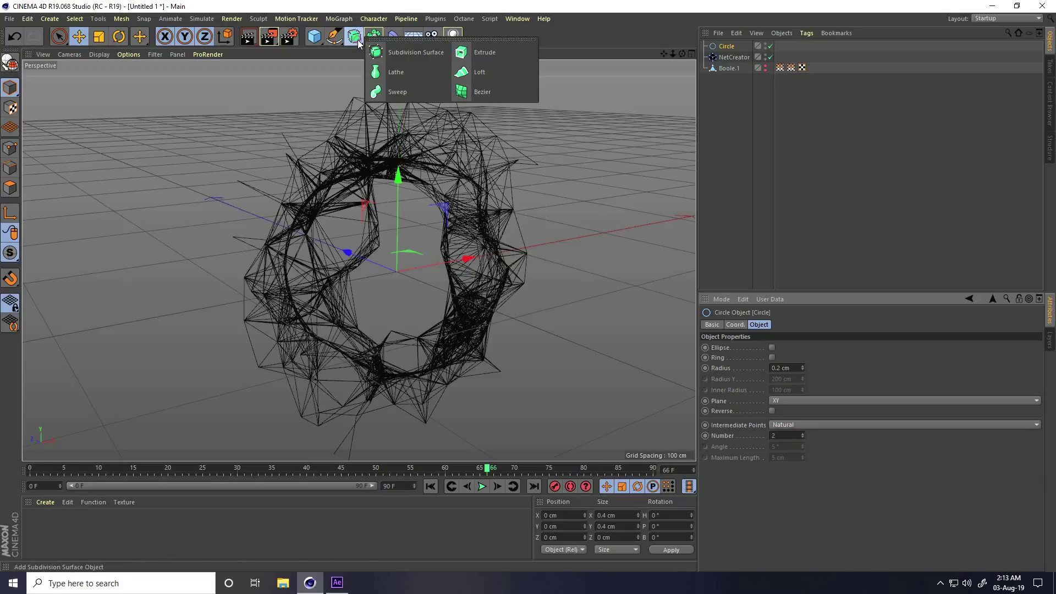
click(402, 94)
click(731, 70)
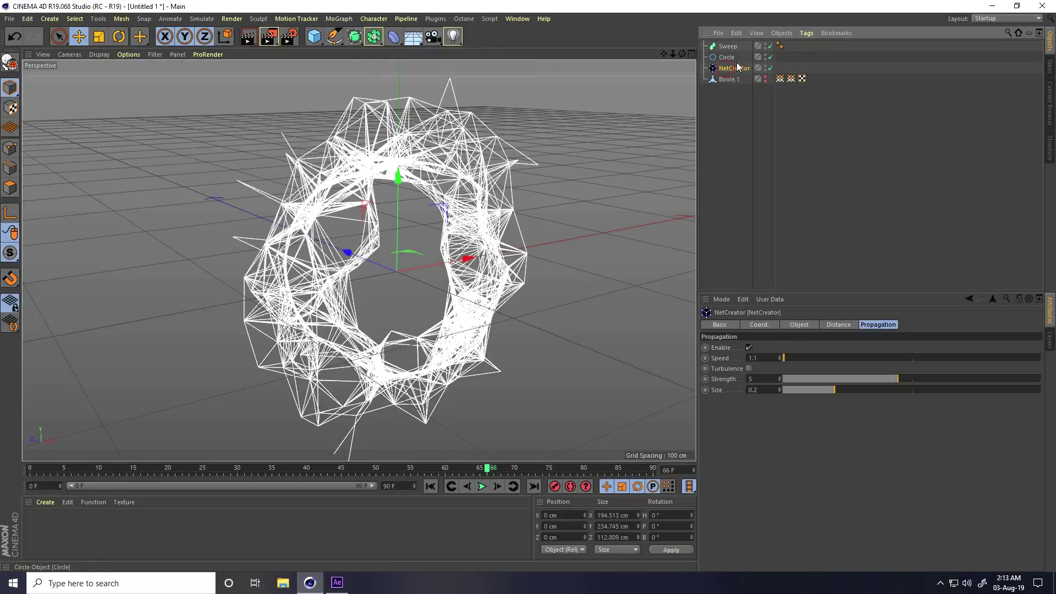
ctrl+click(727, 58)
drag(727, 62, 728, 47)
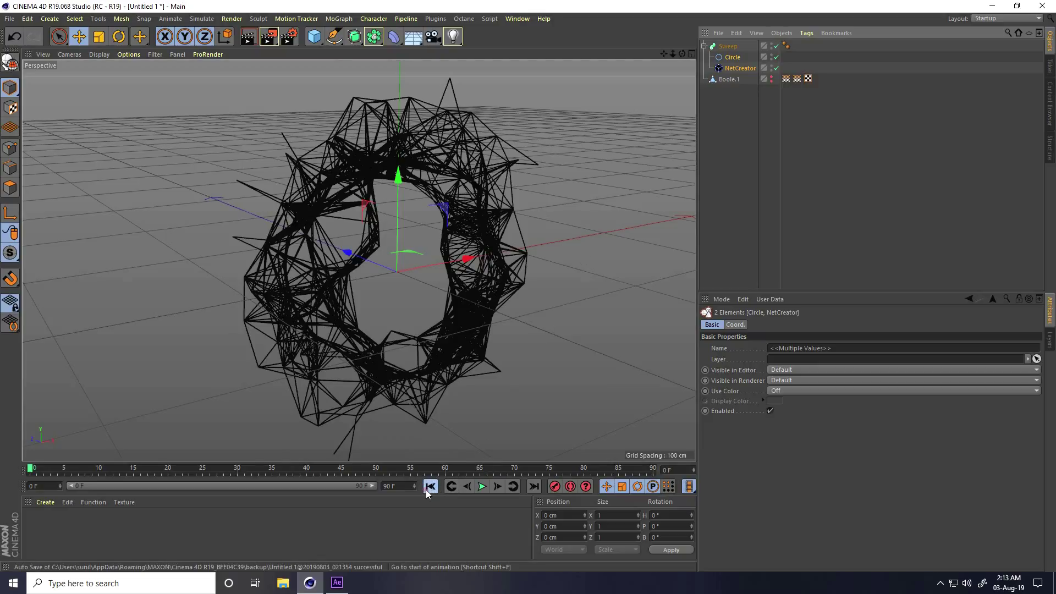
- Play the swept net's growth from the first frame and stop at frame 16
click(430, 486)
click(481, 486)
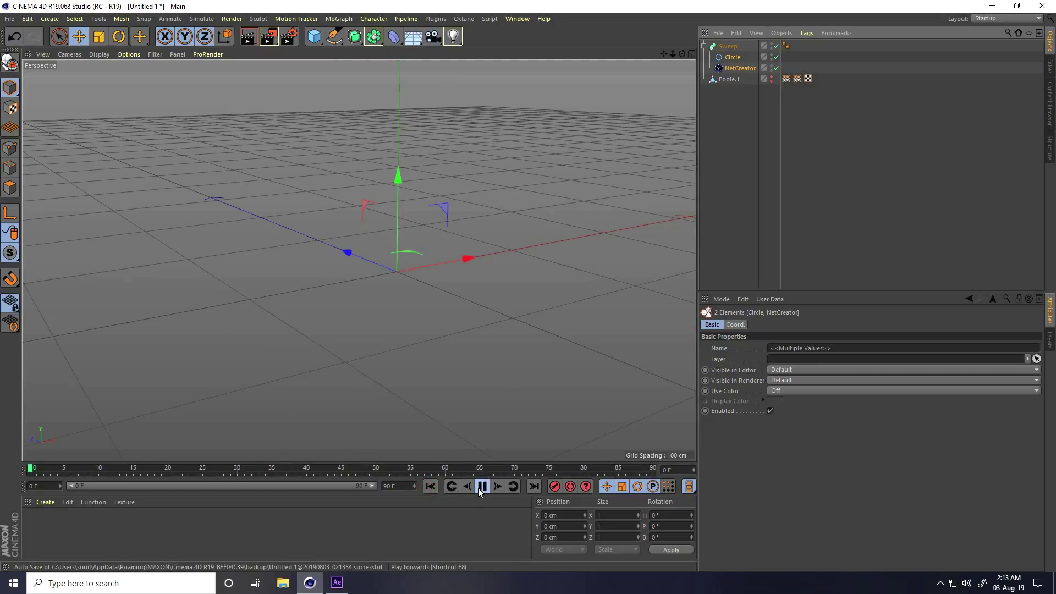
click(478, 488)
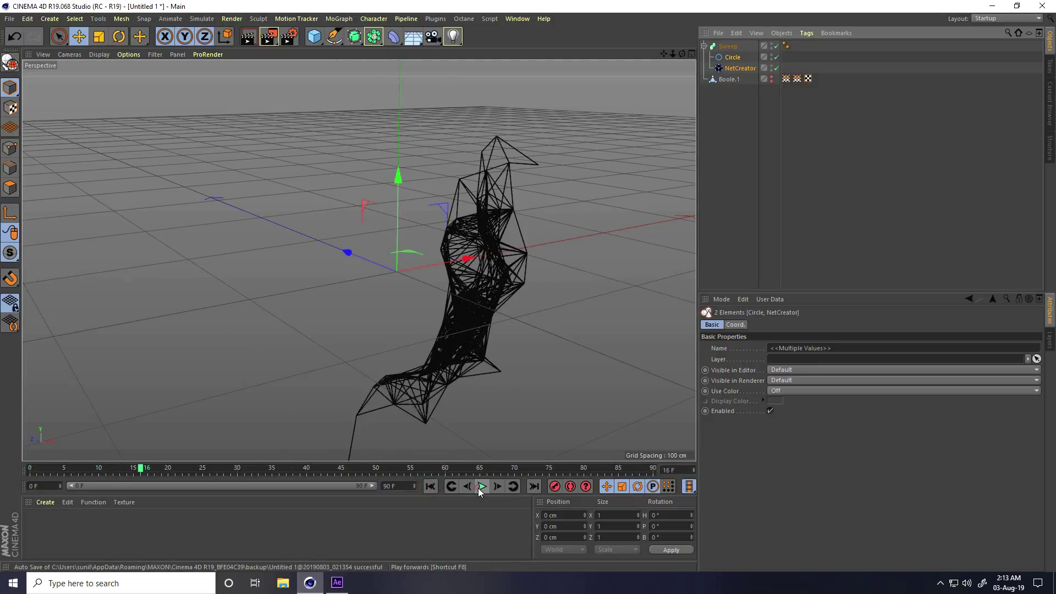
- Inspect the swept net up close and switch the viewport to shaded display without edge lines
scroll(504, 248, up, 8)
mouse_move(545, 254)
alt+mouse_down()
mouse_move(605, 208)
mouse_move(476, 216)
mouse_move(433, 193)
mouse_move(214, 166)
alt+mouse_up()
click(99, 55)
click(108, 68)
alt+drag(457, 231, 490, 170)
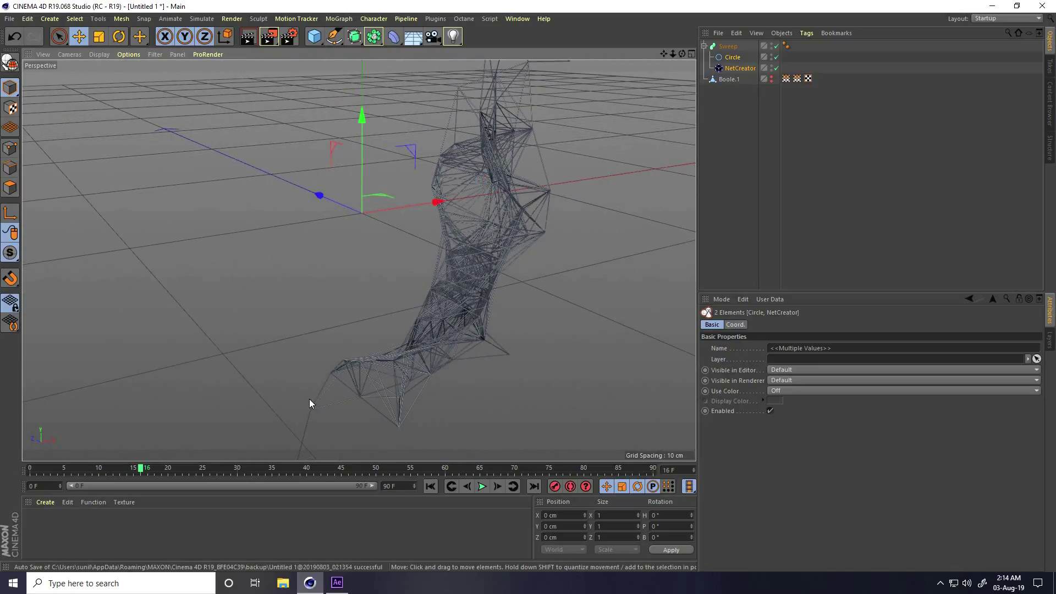
- Create a new material and set its color to pure red with 100% saturation and value
click(44, 502)
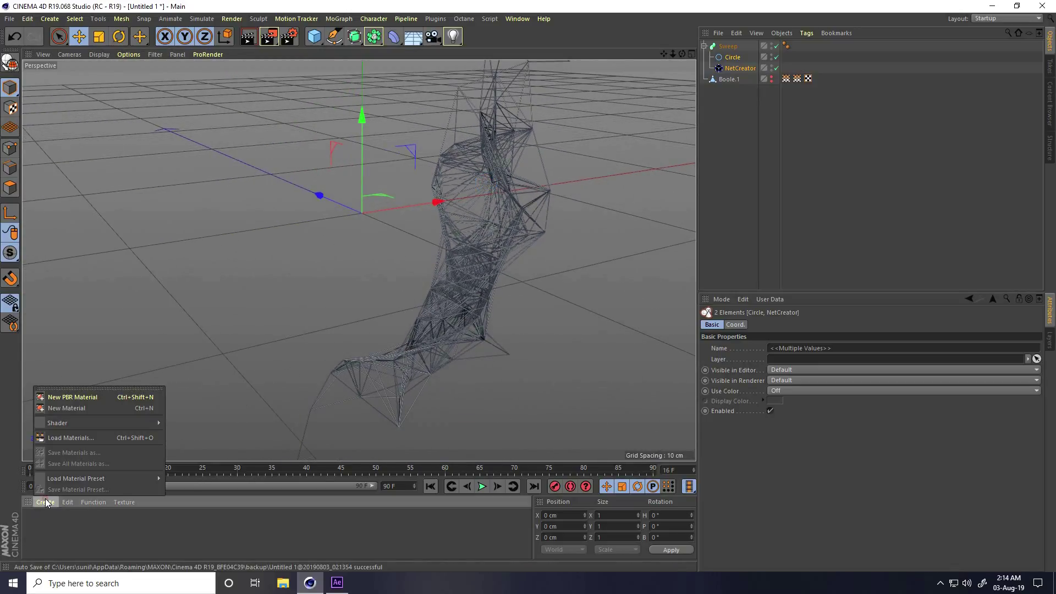
click(79, 408)
double_click(37, 528)
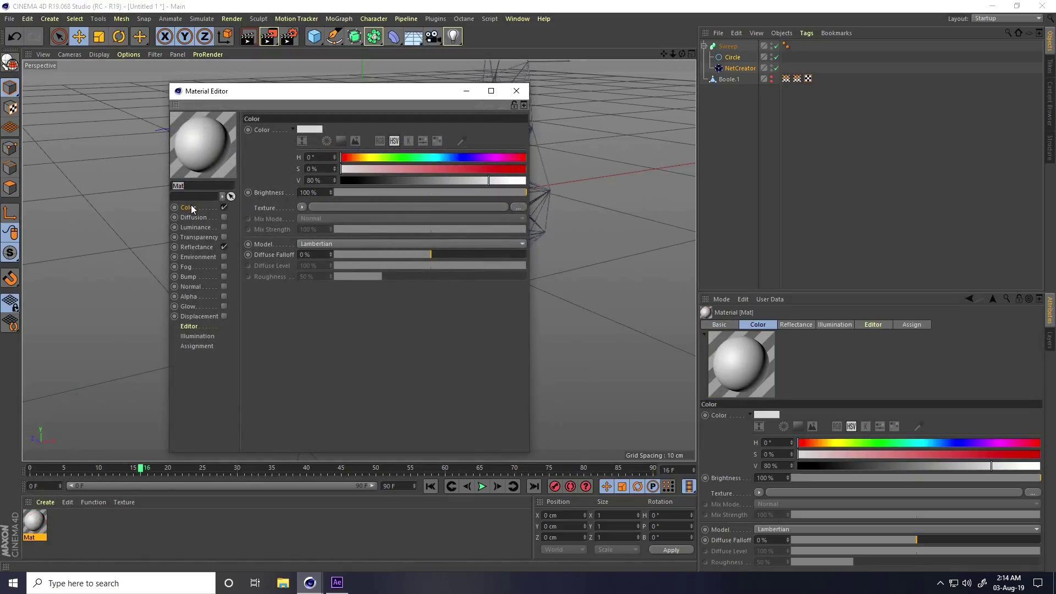
drag(523, 181, 554, 163)
- Add a Reflection (Legacy) layer to the red material's Reflectance and set its layer color brightness to 30%
click(224, 246)
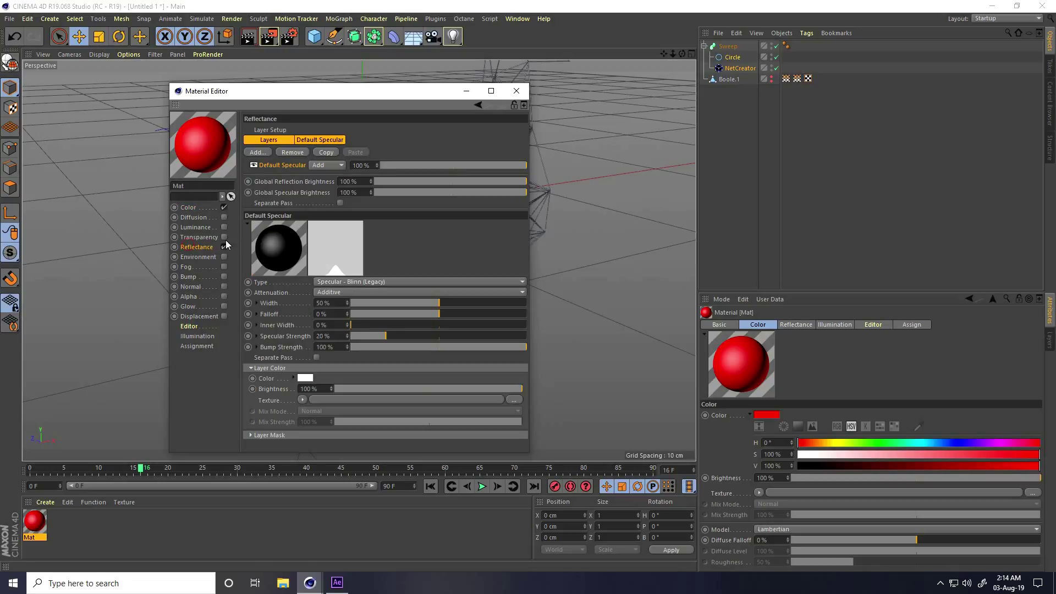
click(256, 153)
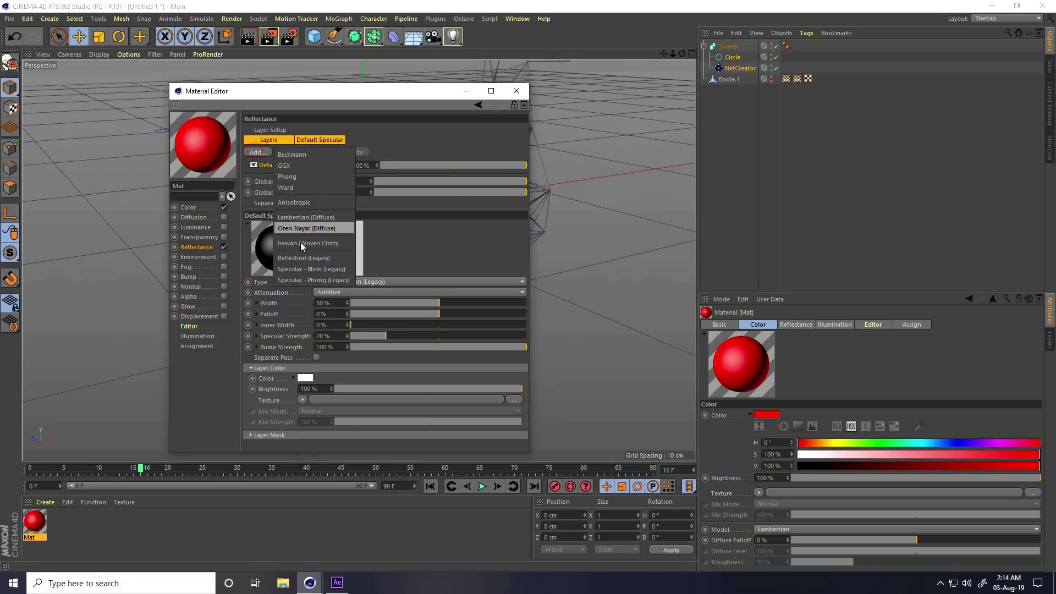
click(335, 259)
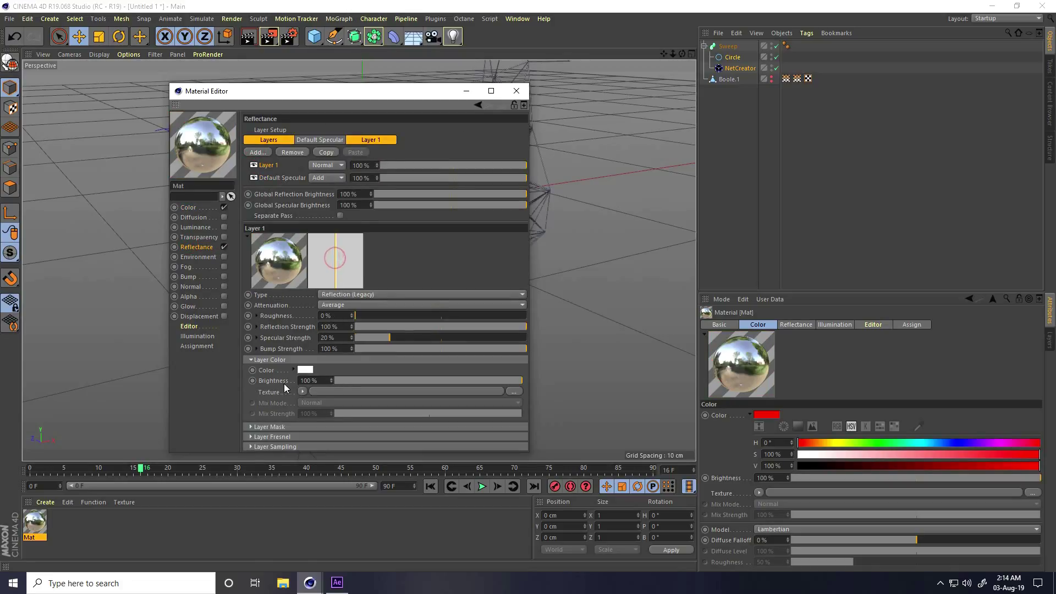
text(30)
key(Return)
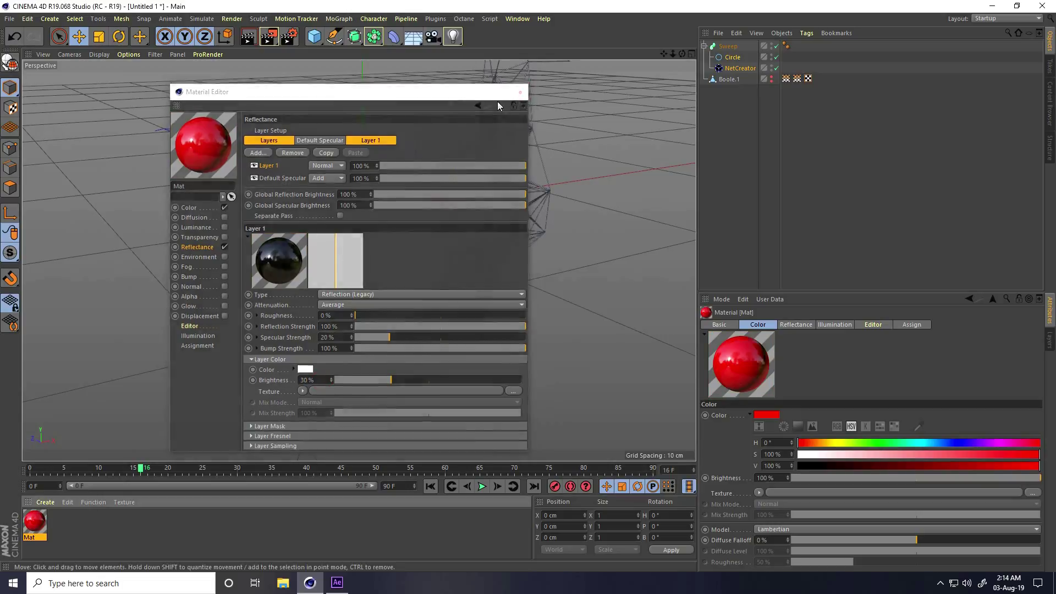
- Close the Material Editor and apply the red material to the Sweep object
click(516, 91)
drag(660, 117, 727, 46)
alt+drag(500, 247, 467, 258)
- Add a Sky object to the scene
click(314, 36)
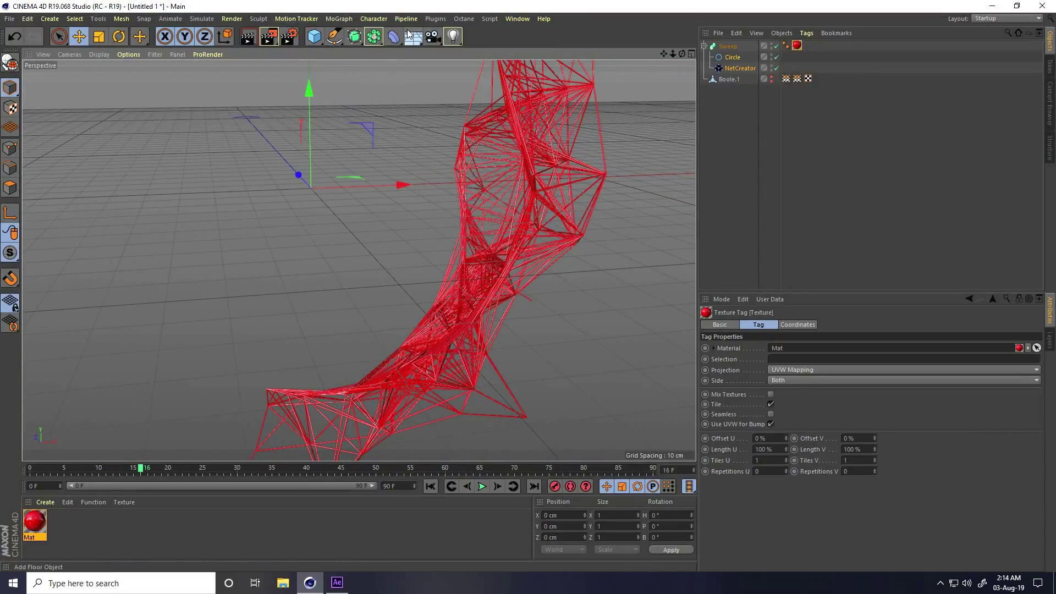
click(413, 37)
click(441, 77)
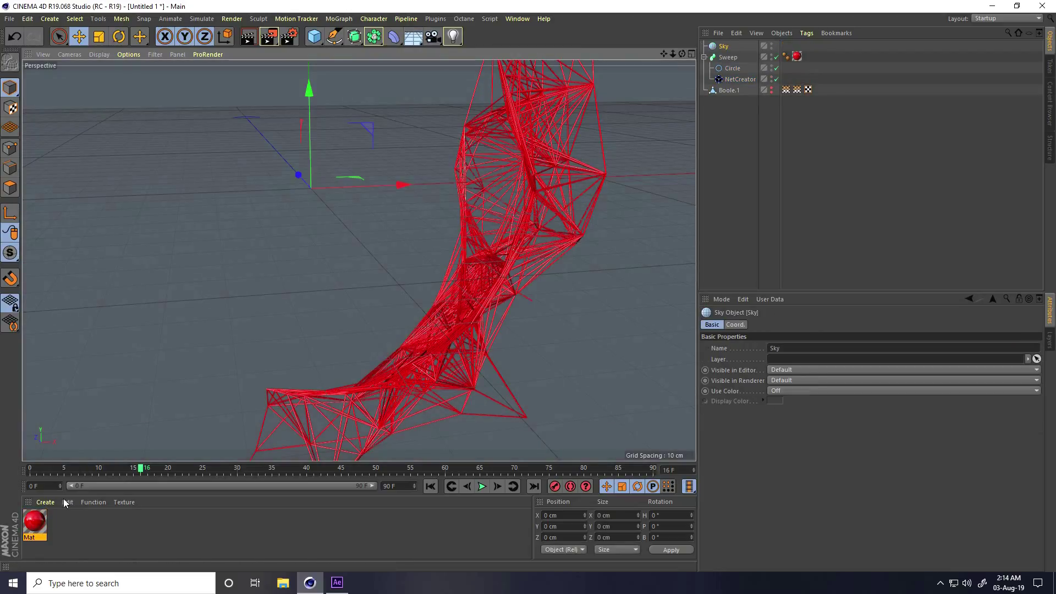
- Create a second material, disable its Color and Reflectance channels, and enable Luminance
double_click(58, 518)
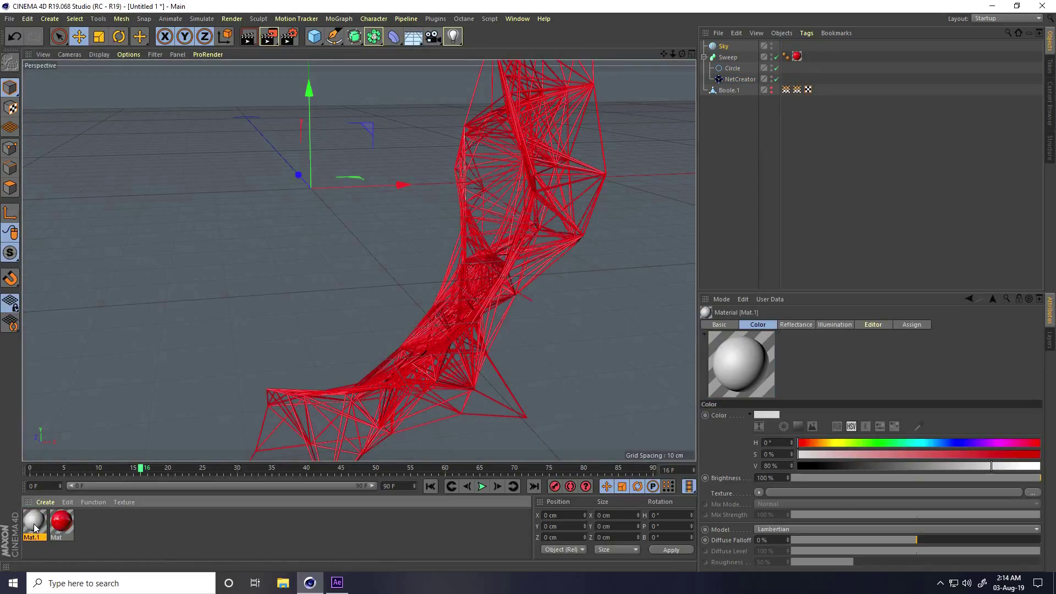
double_click(34, 522)
click(219, 190)
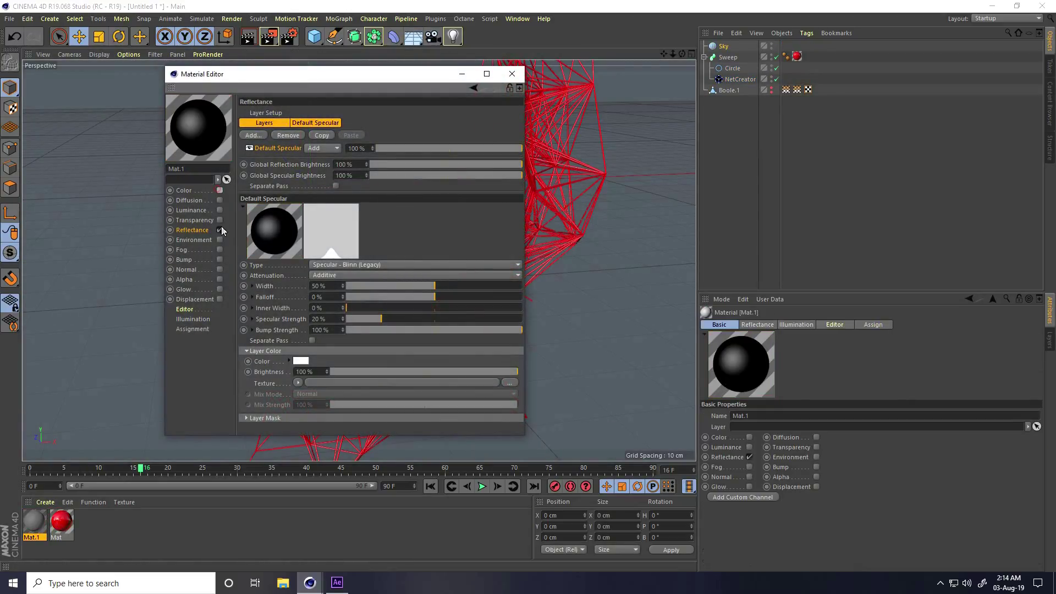
click(219, 230)
click(219, 210)
- Load Hdri Images.hdr from the graphics project's tex folder as the new material's Luminance texture
click(520, 191)
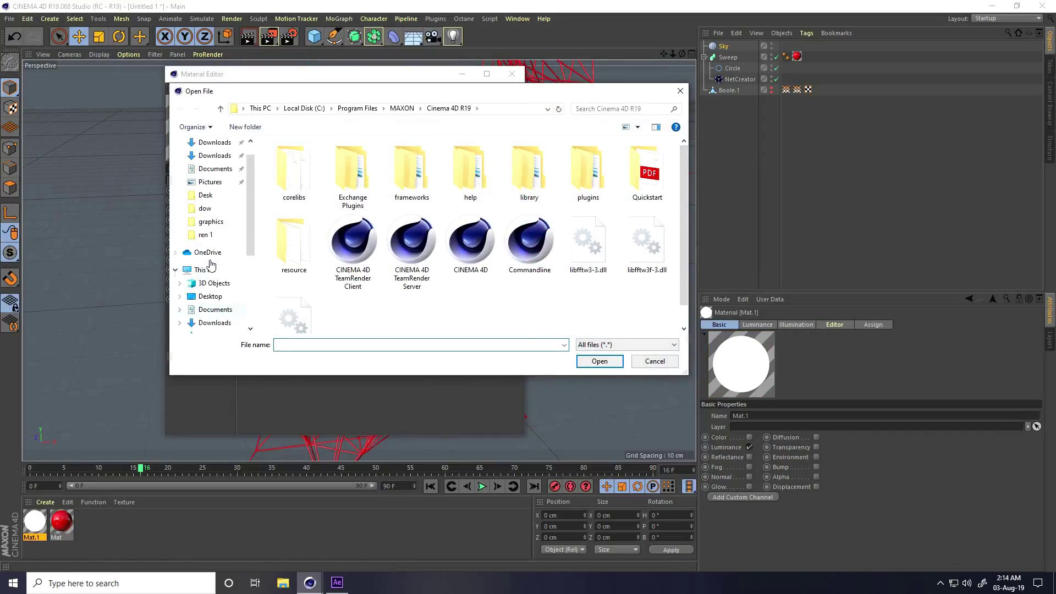
click(211, 165)
double_click(291, 171)
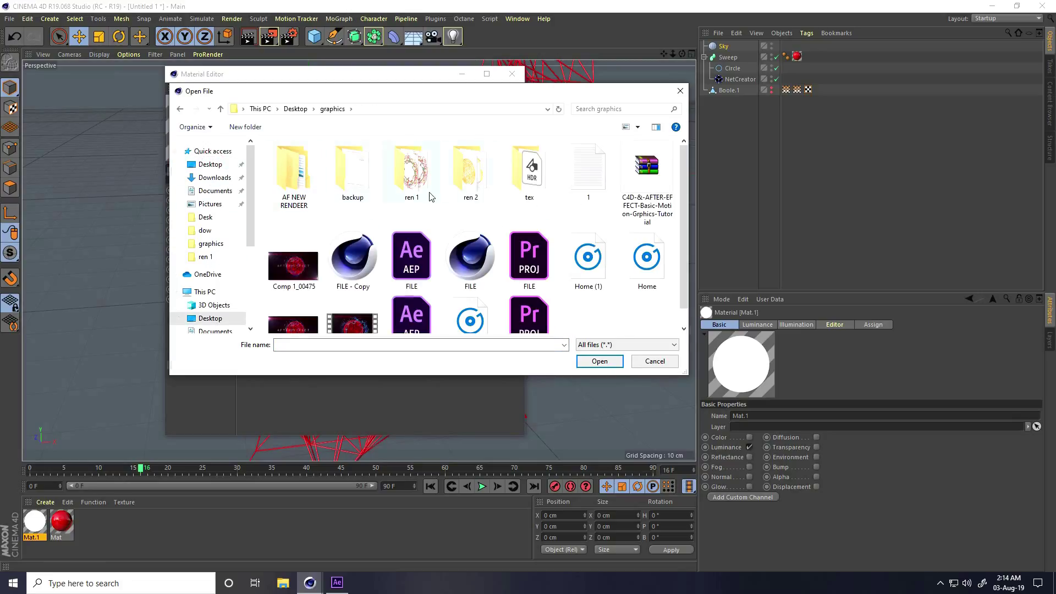
double_click(523, 168)
click(295, 160)
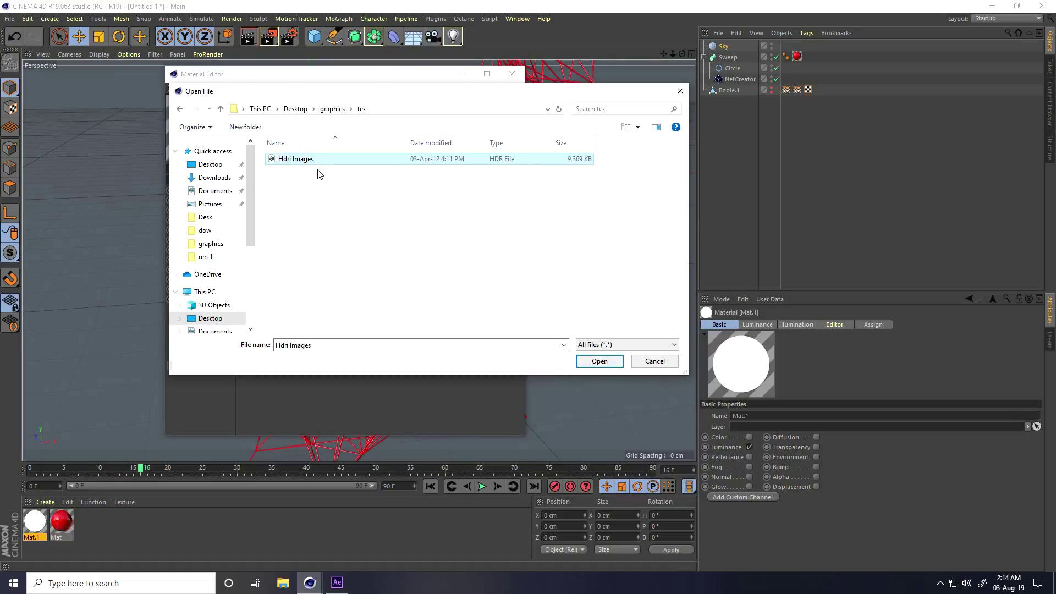
click(599, 361)
click(543, 329)
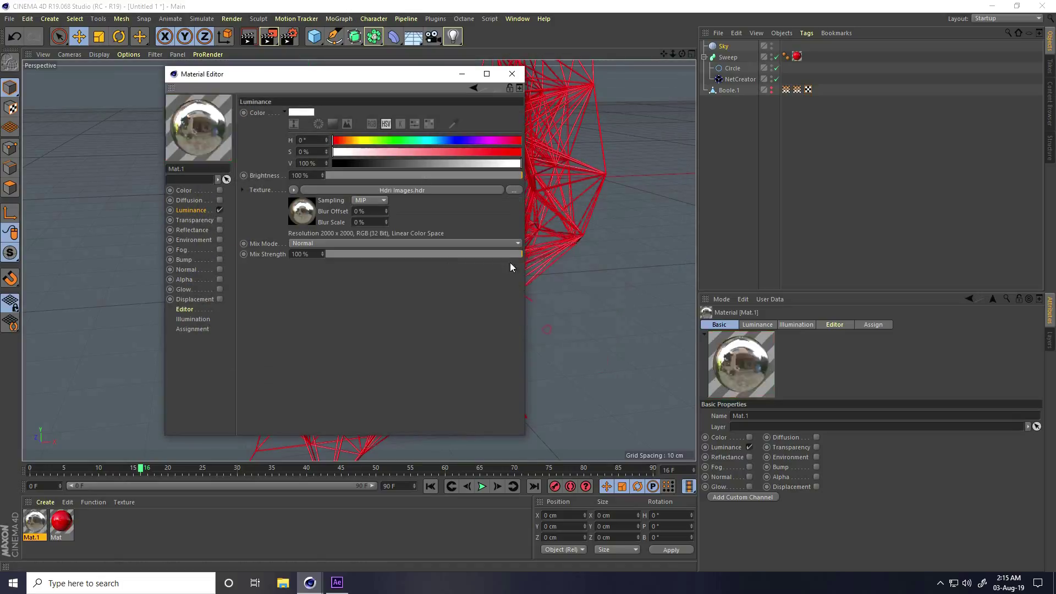
- Close the Material Editor and apply the HDRI material to the Sky object
click(512, 74)
drag(499, 280, 732, 47)
alt+drag(507, 221, 449, 272)
- Add a Compositing tag to the Sky and disable Seen by Camera
click(724, 48)
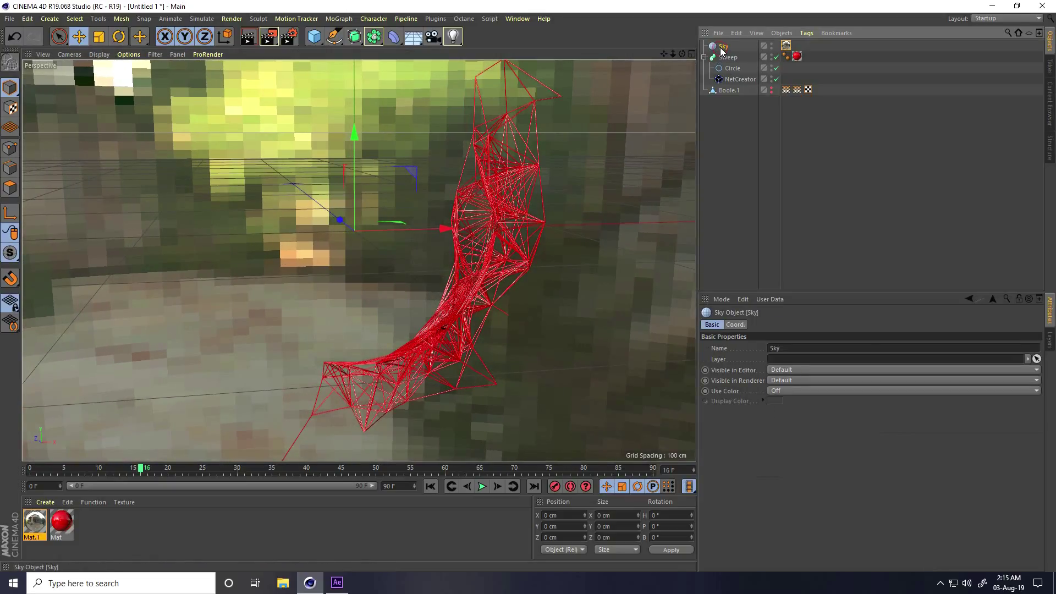
right_click(720, 47)
mouse_move(743, 54)
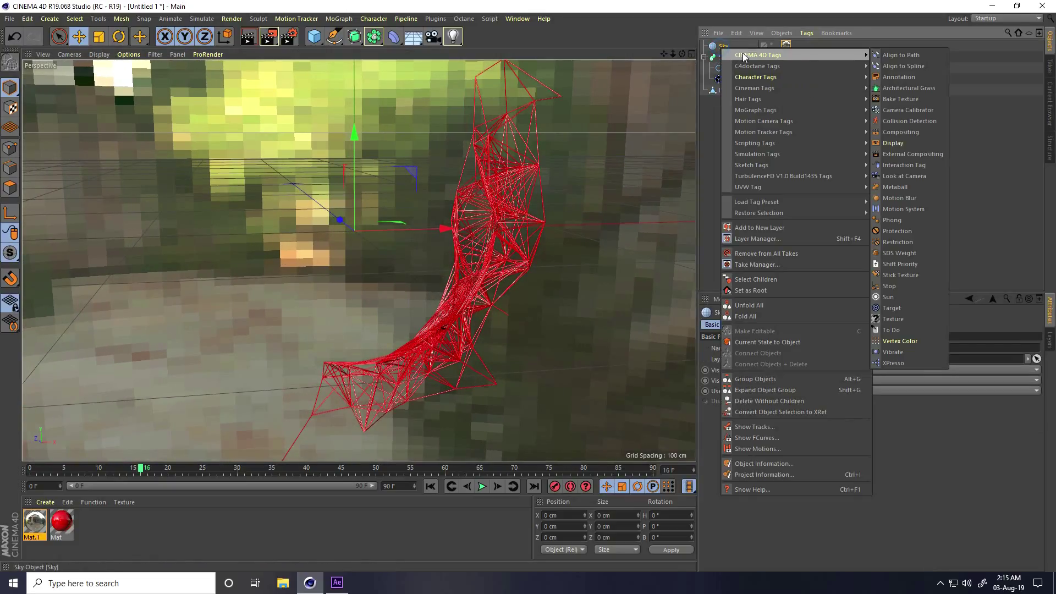
click(910, 133)
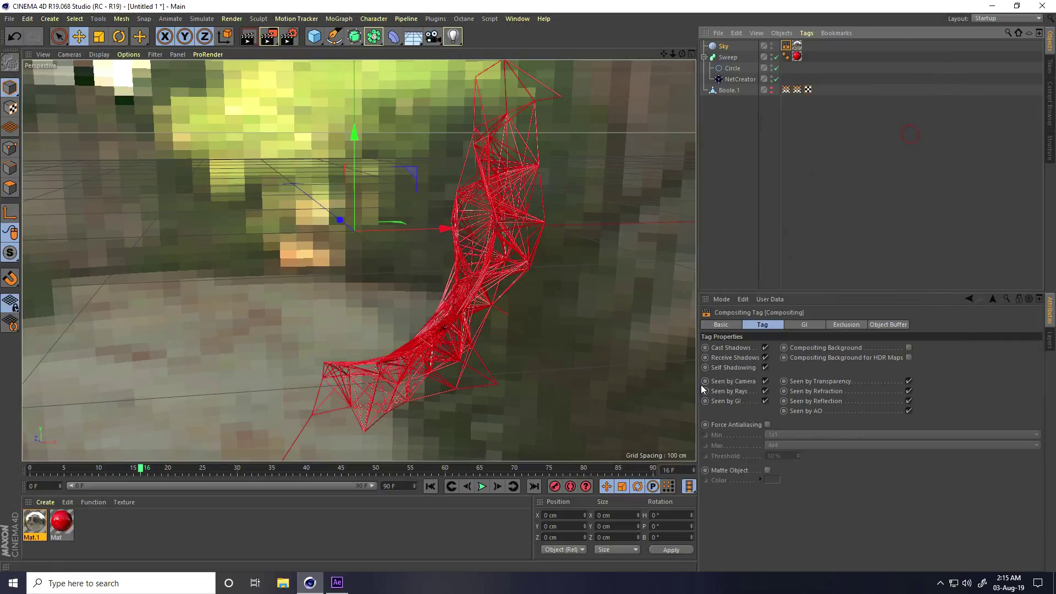
click(765, 382)
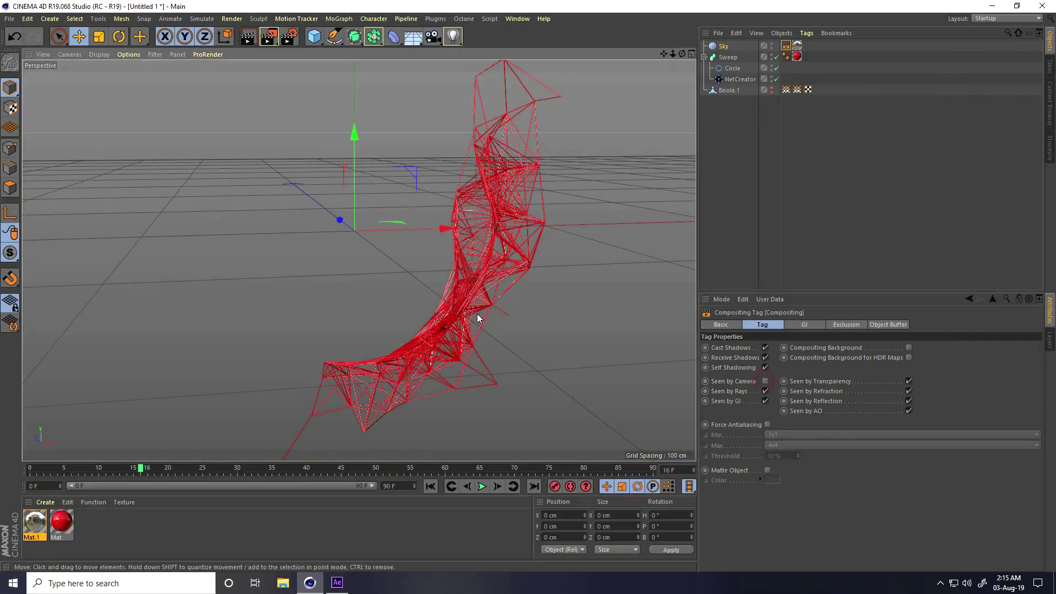
- Render a preview of the line network at frame 16 in the viewport to check the HDRI lighting
click(248, 37)
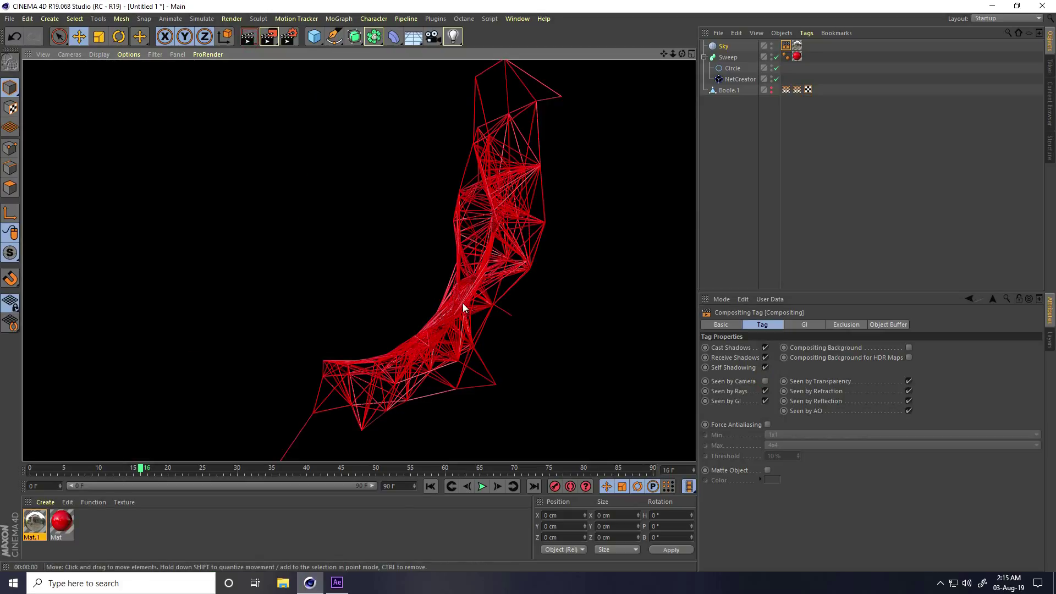
alt+drag(393, 208, 426, 417)
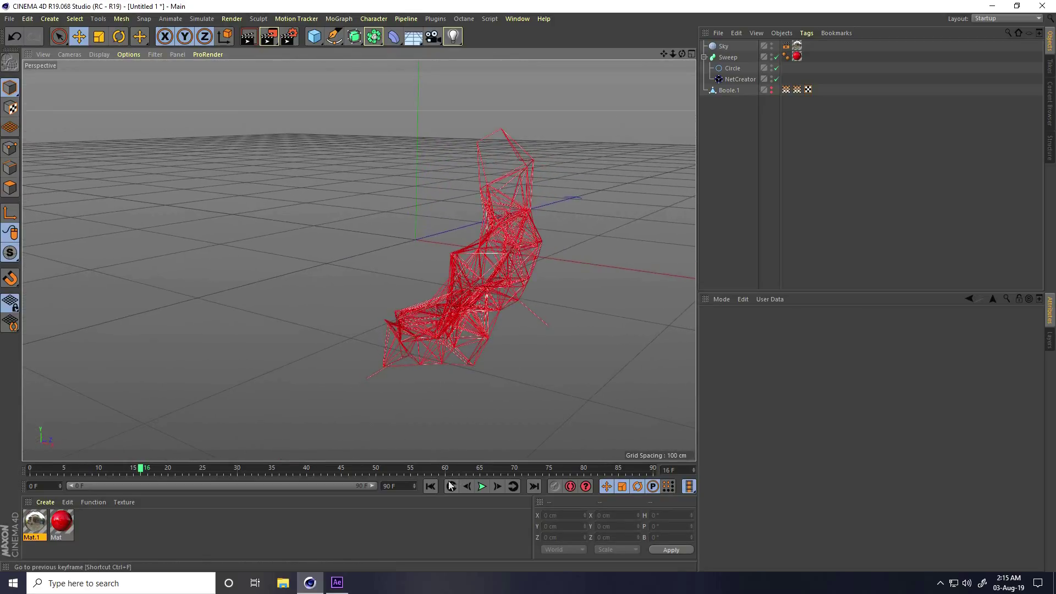
- Return to frame 0, set the project length to 500 frames, and extend the timeline range to show all of it
click(430, 486)
double_click(401, 486)
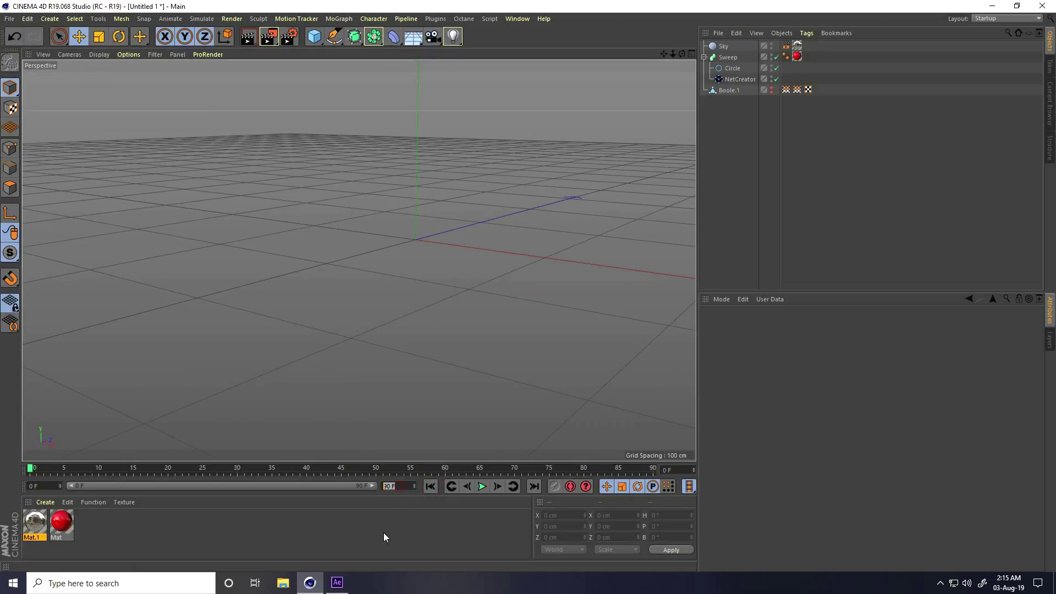
text(500)
key(Return)
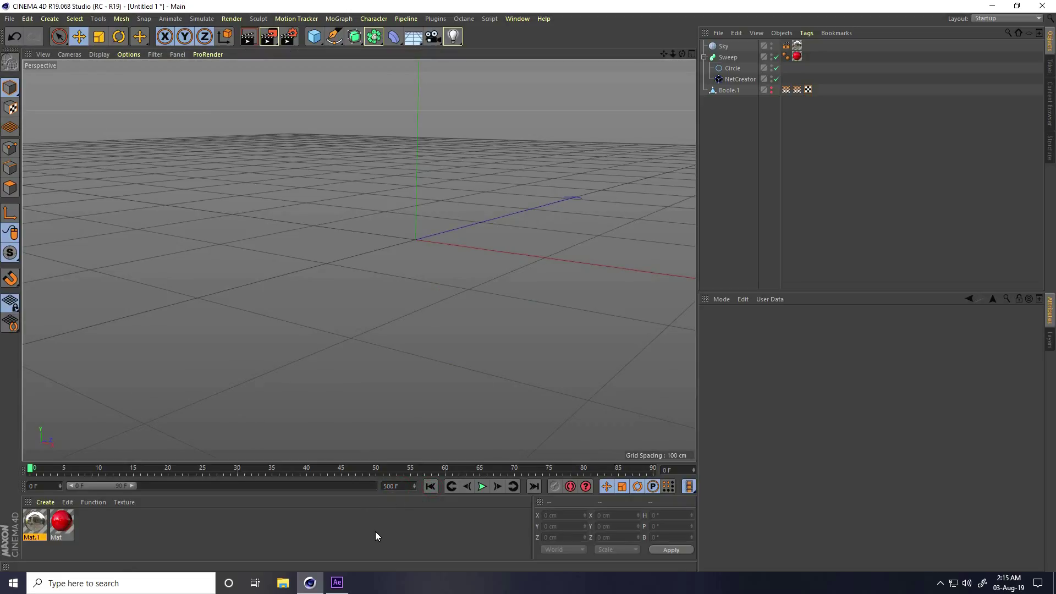
double_click(104, 487)
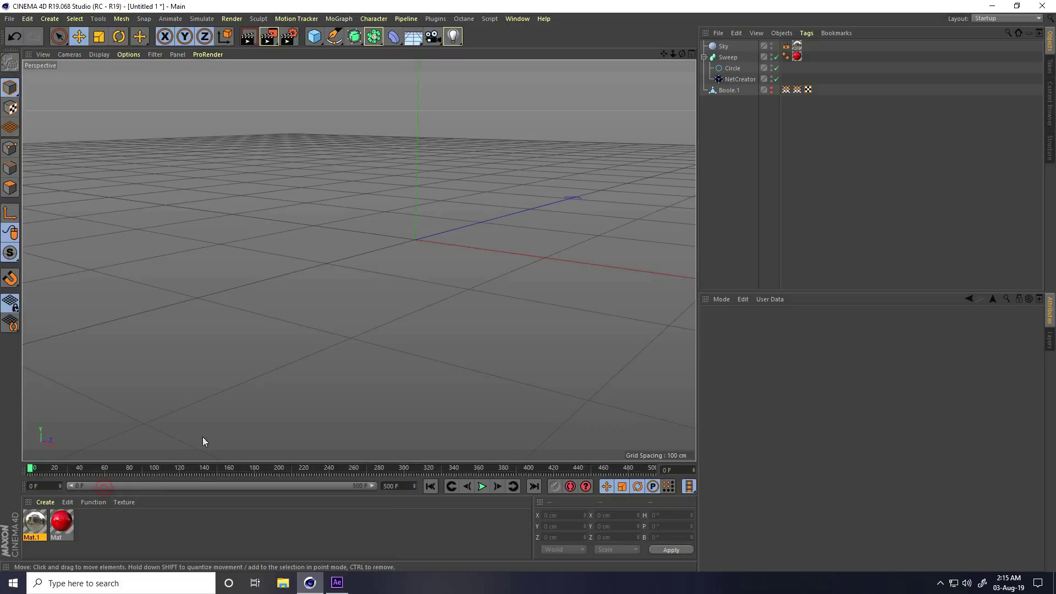
- Add a Camera, look through it with the Sweep disabled, and record its keyframe at frame 0
click(433, 36)
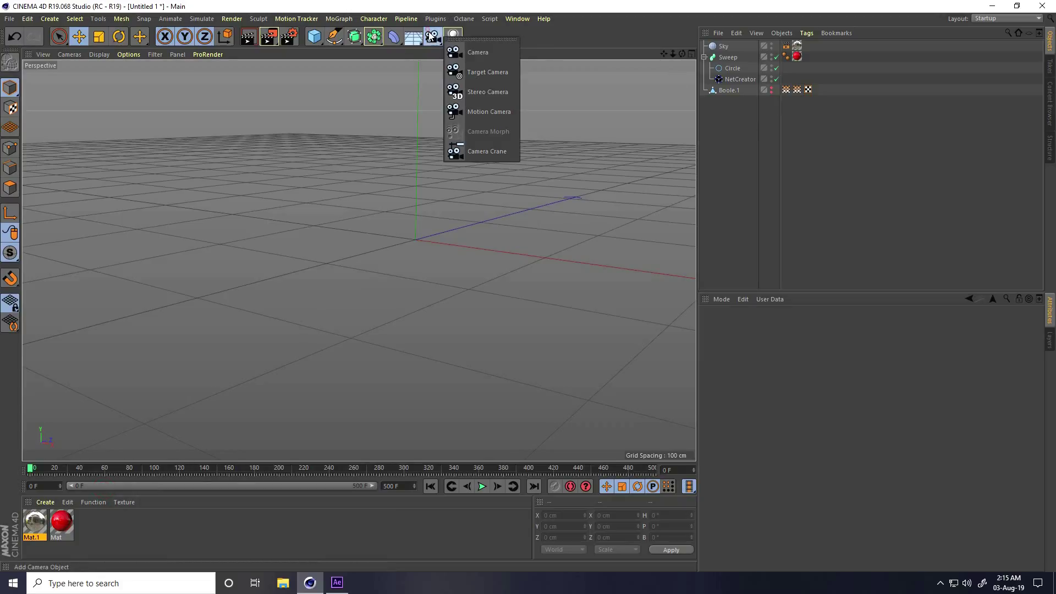
click(484, 51)
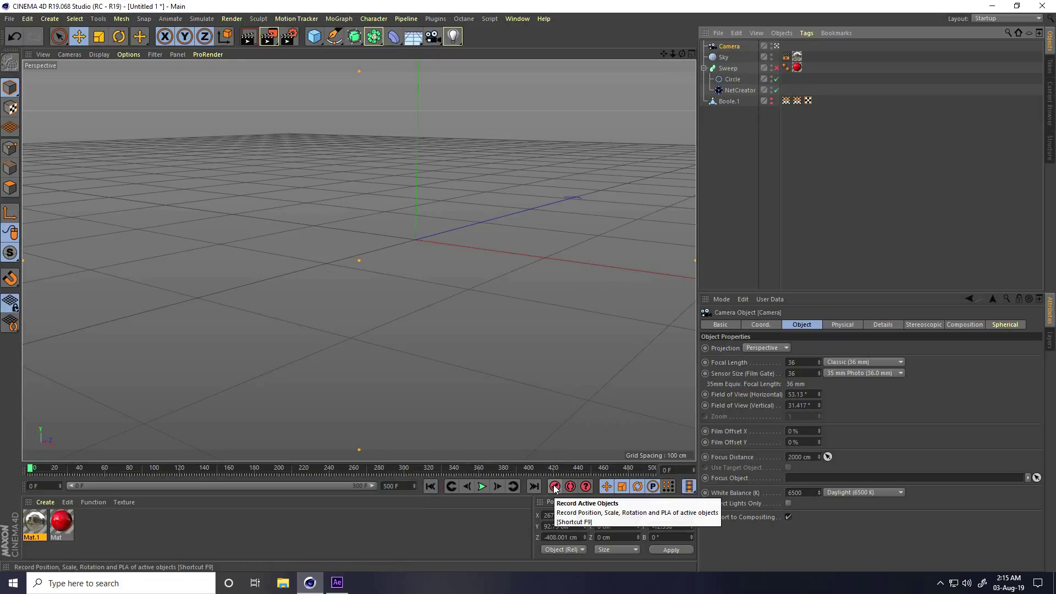
- At frame 200, orbit and move the camera closer so the whole ring fills the view, and record its keyframe
drag(30, 468, 241, 479)
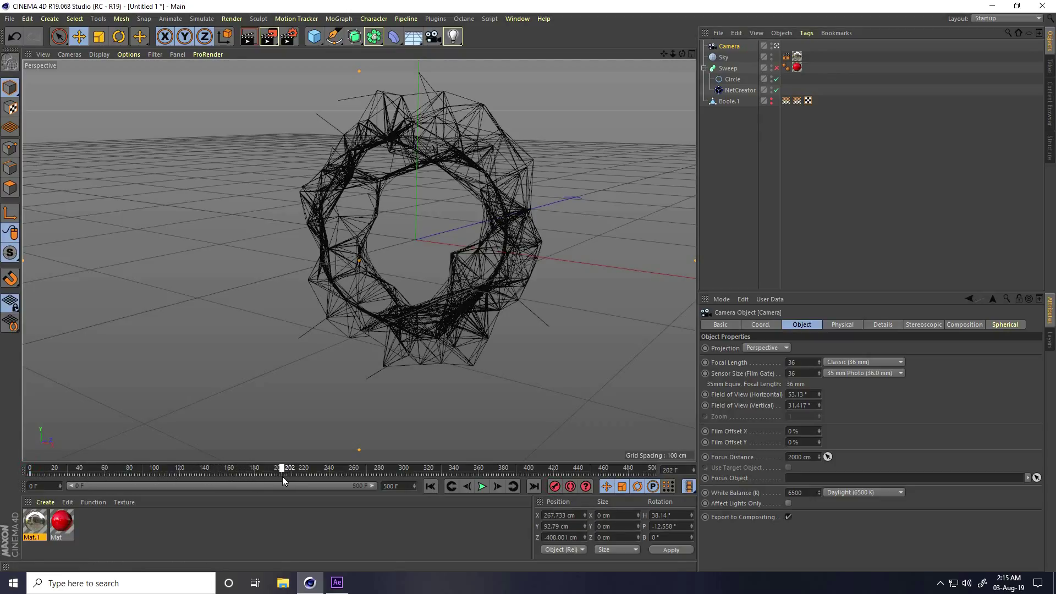
alt+drag(391, 154, 507, 154)
scroll(415, 193, up, 4)
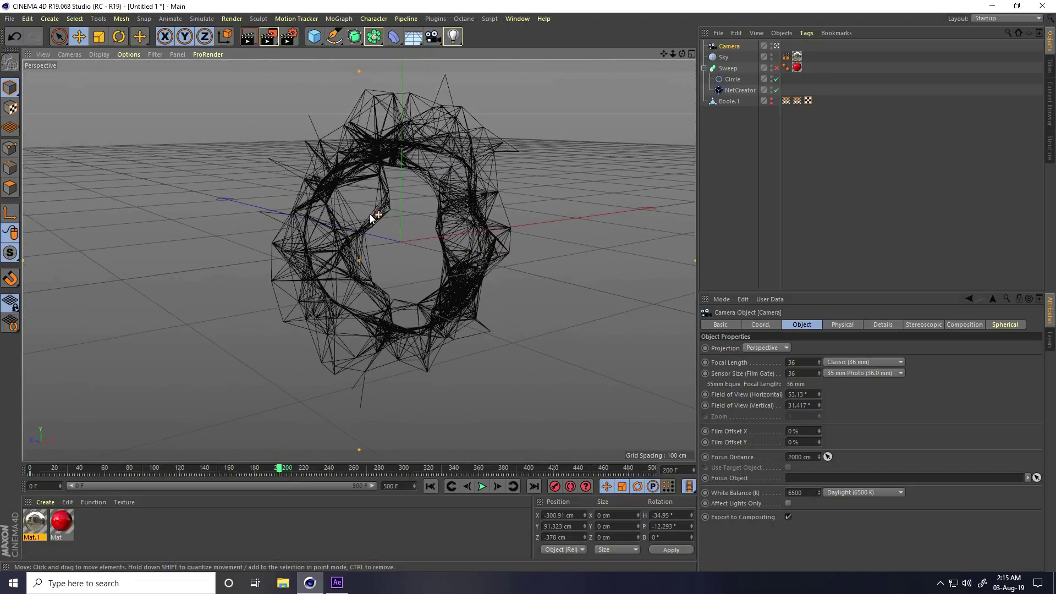
alt+drag(393, 217, 351, 225)
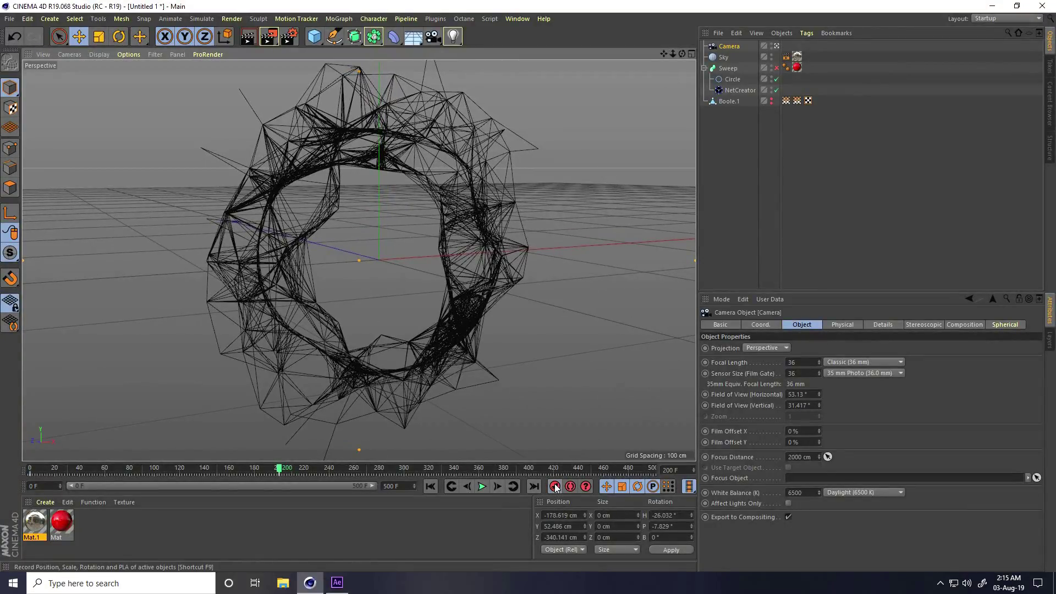
- Play the animation from the start to check the camera move around the growing network
click(429, 487)
click(481, 486)
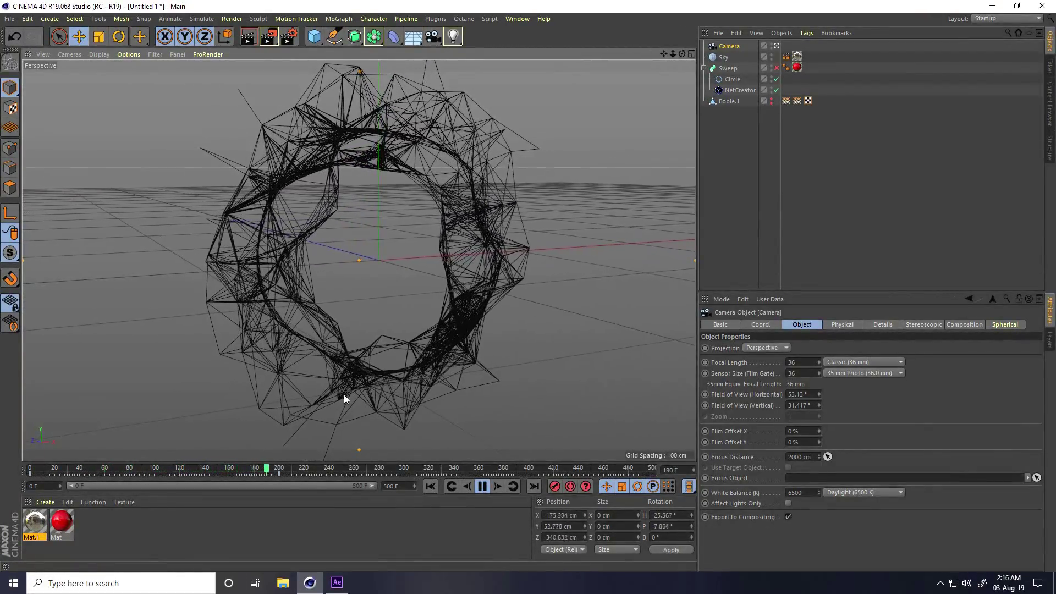
click(483, 489)
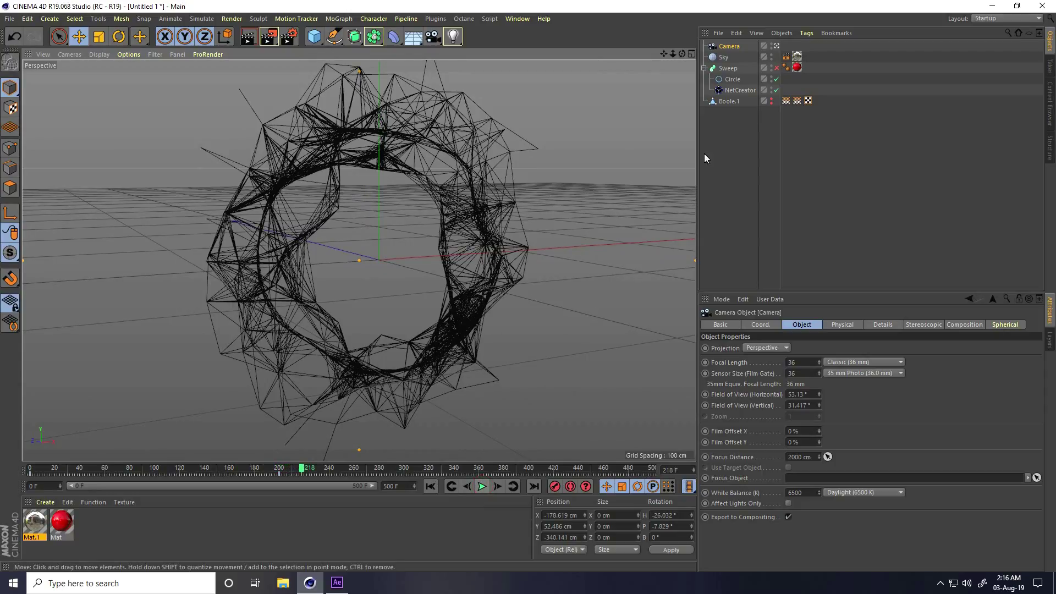
- Re-enable the Sweep and set the render's Anti-Aliasing to Best
click(776, 68)
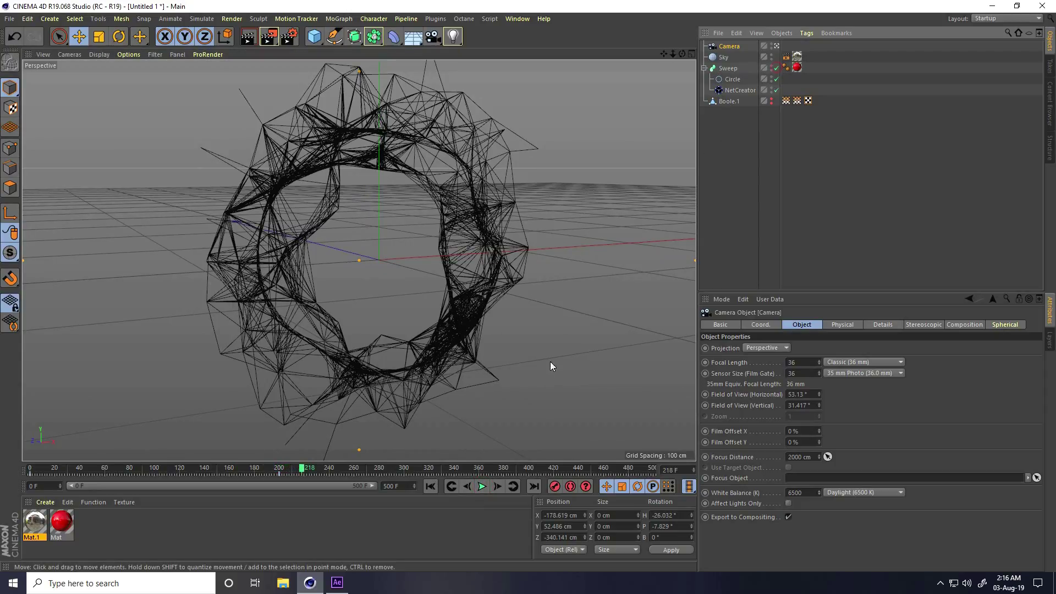
click(290, 37)
click(102, 76)
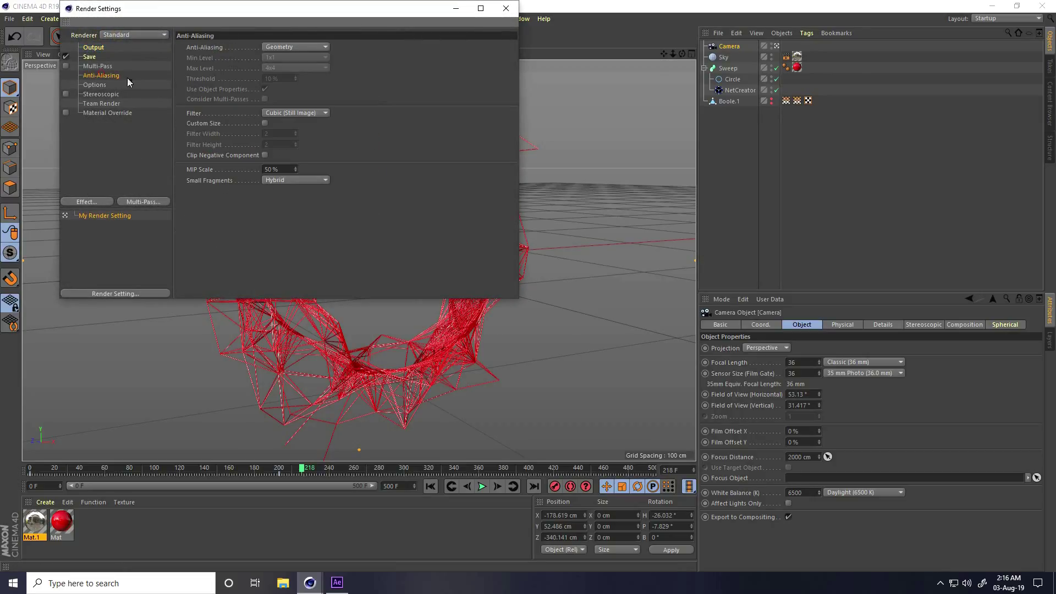
click(297, 47)
click(286, 77)
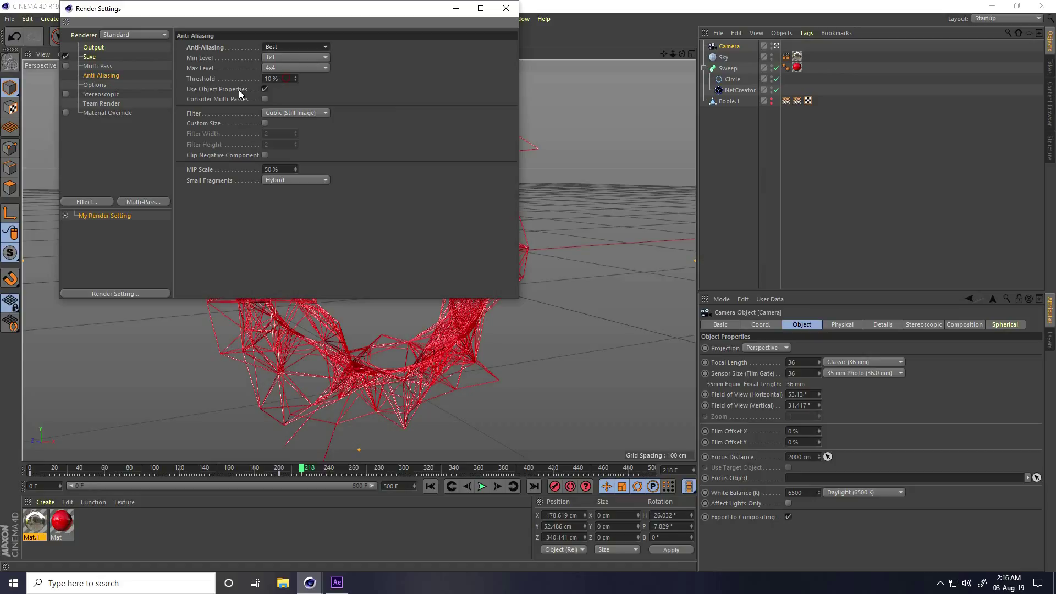
- Set the render's save format to PNG and enable the Alpha Channel
click(87, 57)
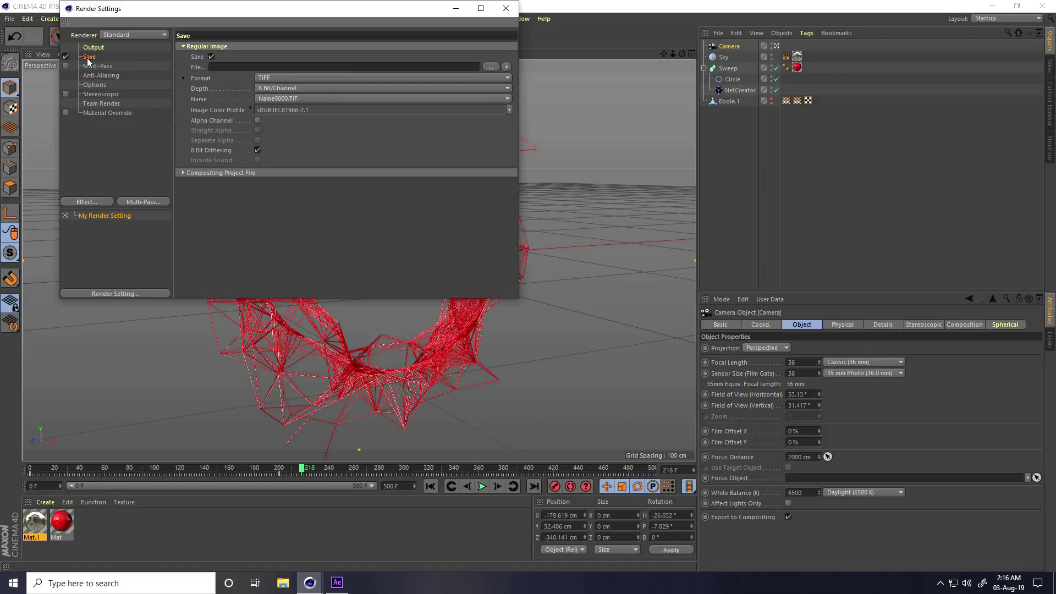
click(275, 78)
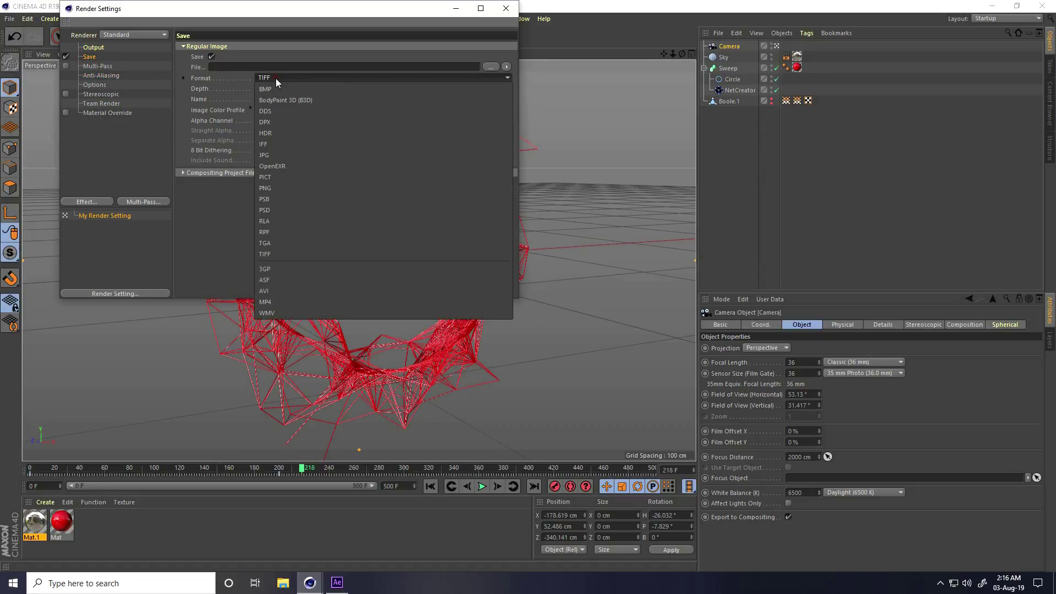
click(277, 189)
click(257, 121)
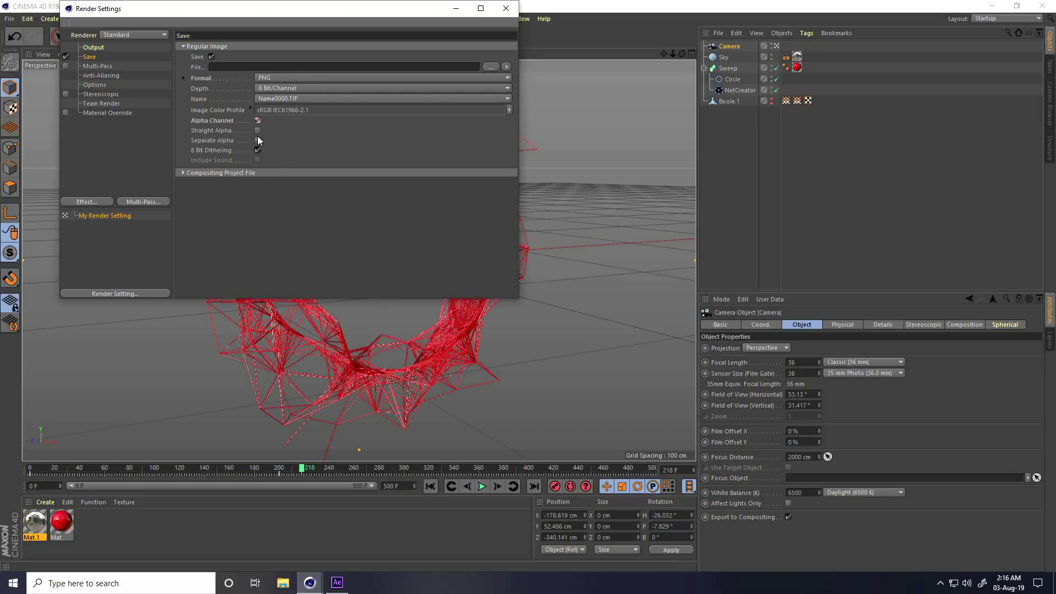
- Create a folder "ren 1" on the Desktop and set the render output there with the file name "a"
click(491, 67)
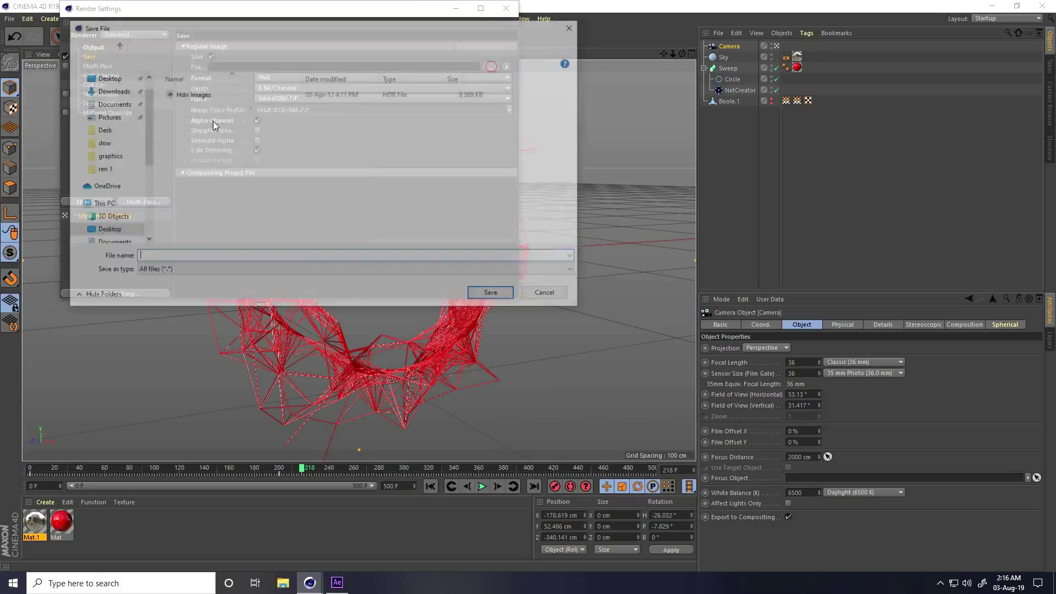
click(104, 76)
right_click(225, 191)
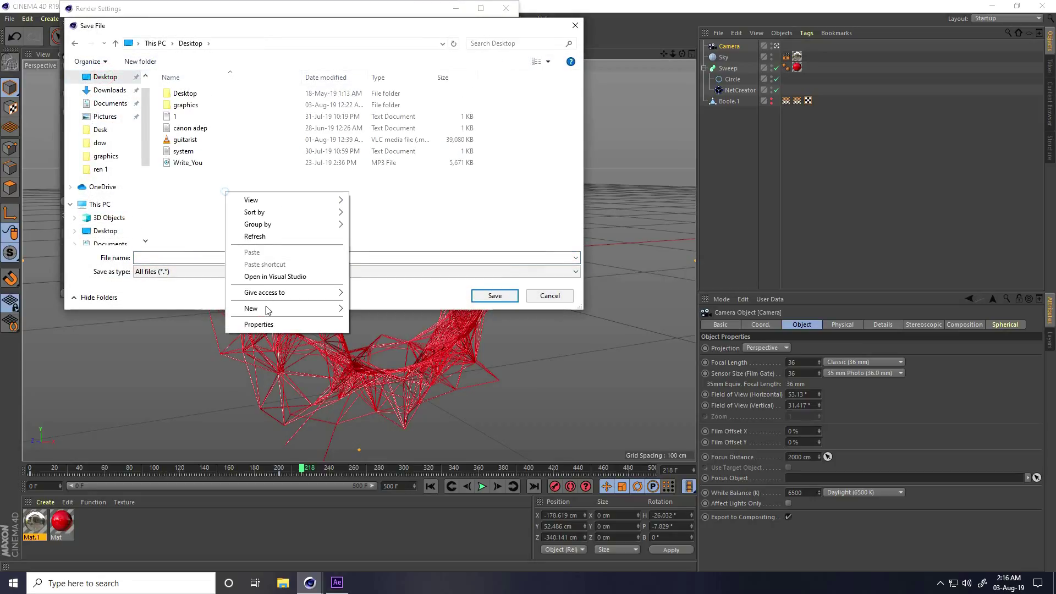
mouse_move(278, 311)
click(379, 307)
text(ren 1)
key(Return)
key(Return)
click(359, 257)
text(a)
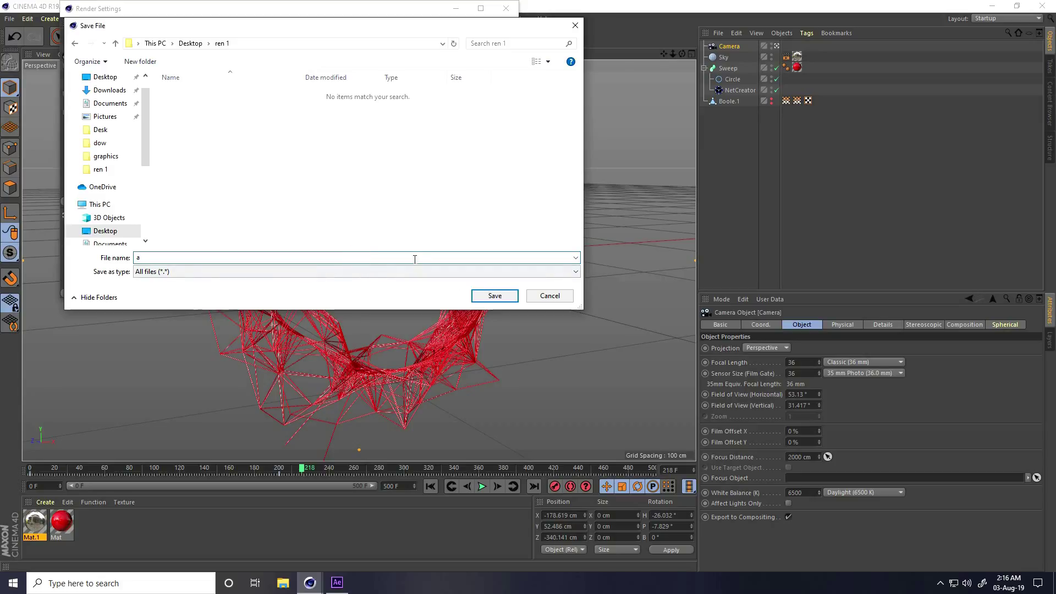
click(474, 296)
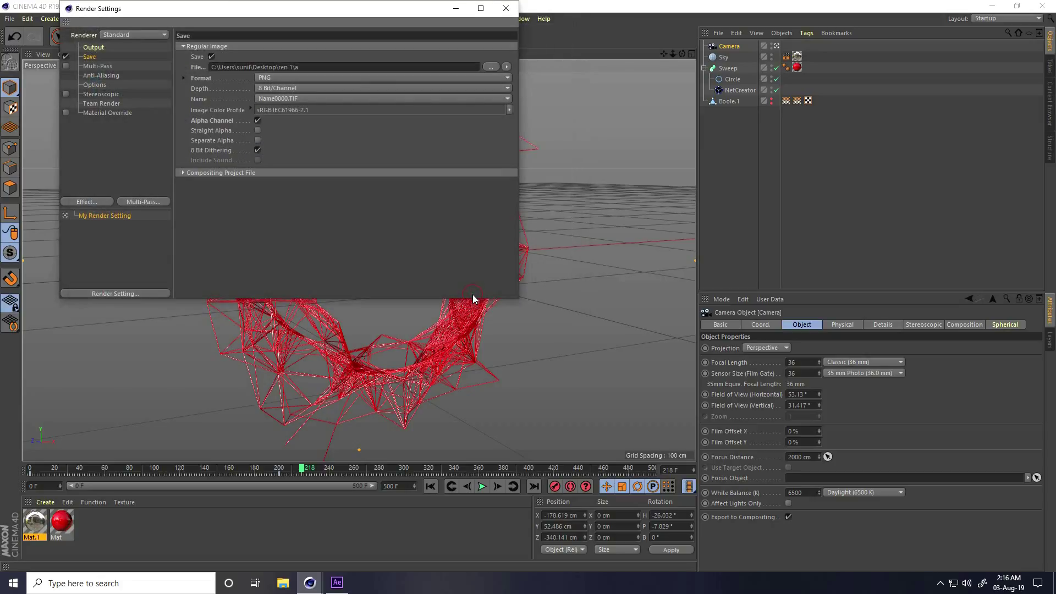
- Apply the Film/Video output preset HDTV 1080 29.97
click(102, 49)
click(188, 48)
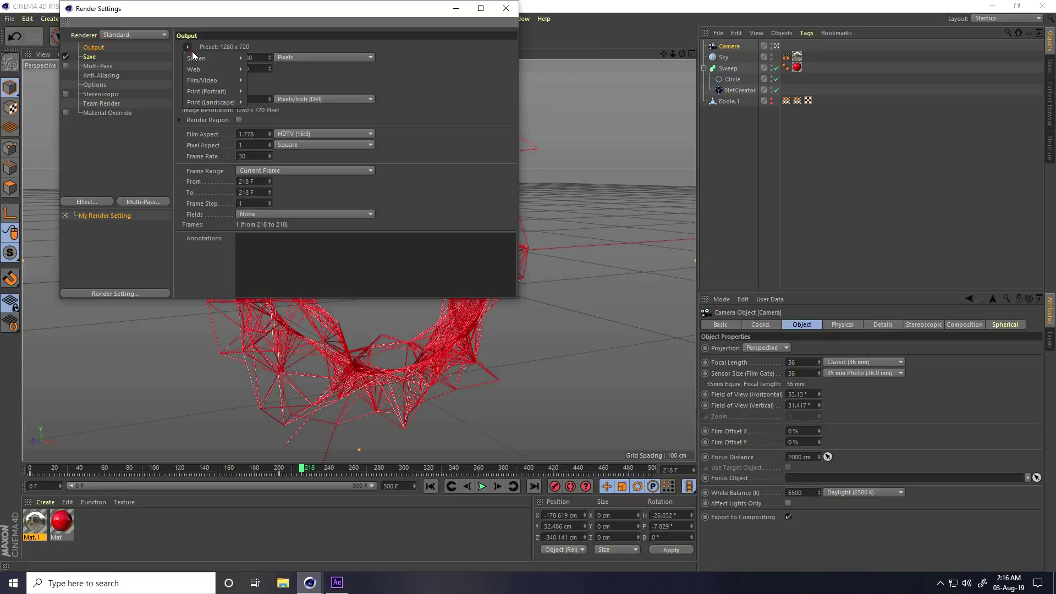
mouse_move(210, 81)
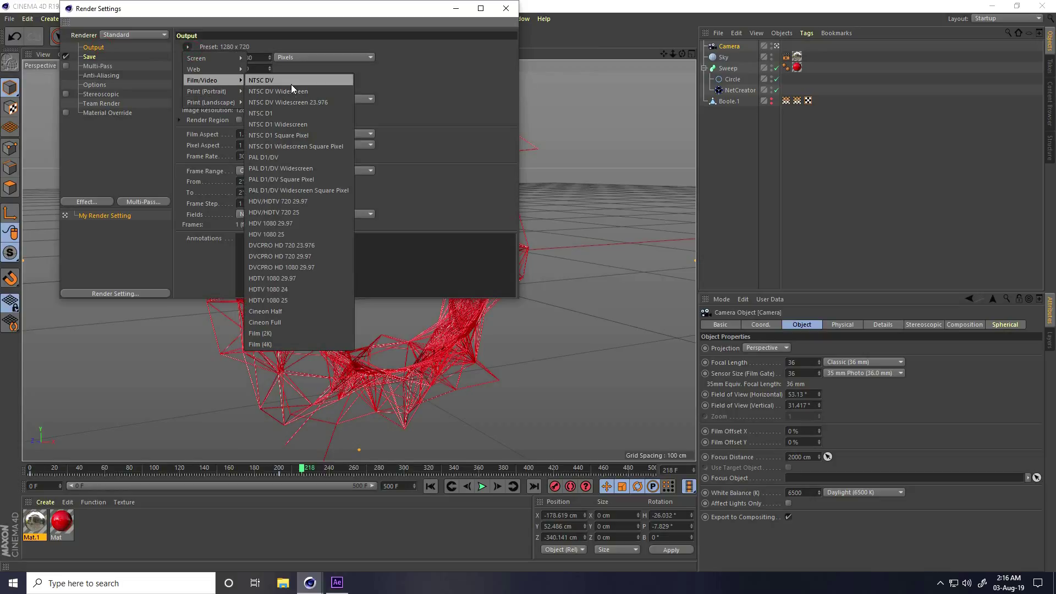
click(282, 278)
- Set the output Frame Range to All Frames and close the Render Settings
click(237, 170)
click(253, 213)
click(255, 171)
click(257, 203)
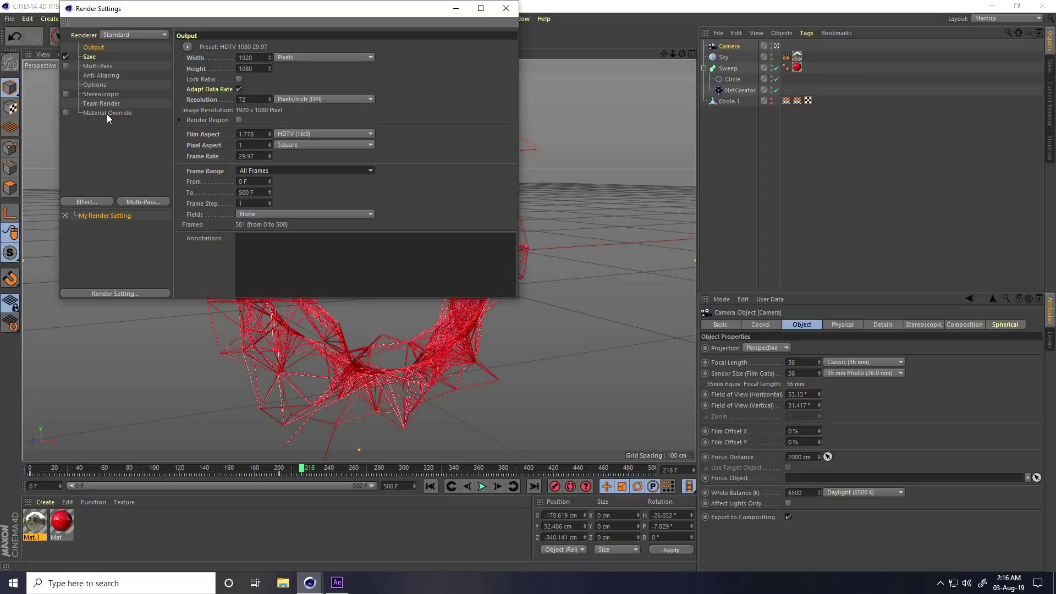
click(506, 9)
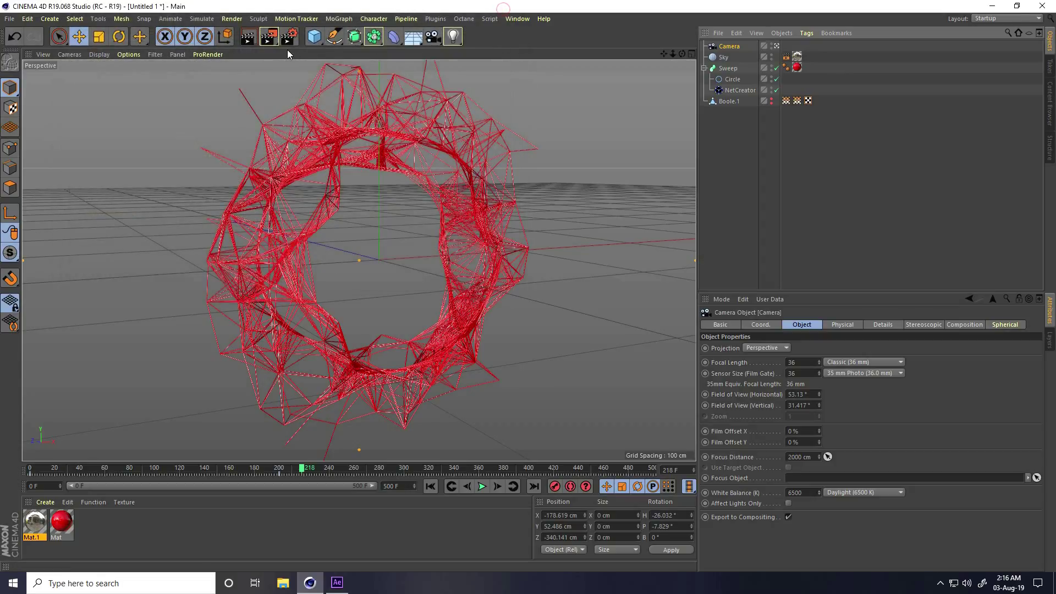
- Start rendering the animation to the Picture Viewer, enlarge the viewer, and stop the render after the first frames
click(267, 38)
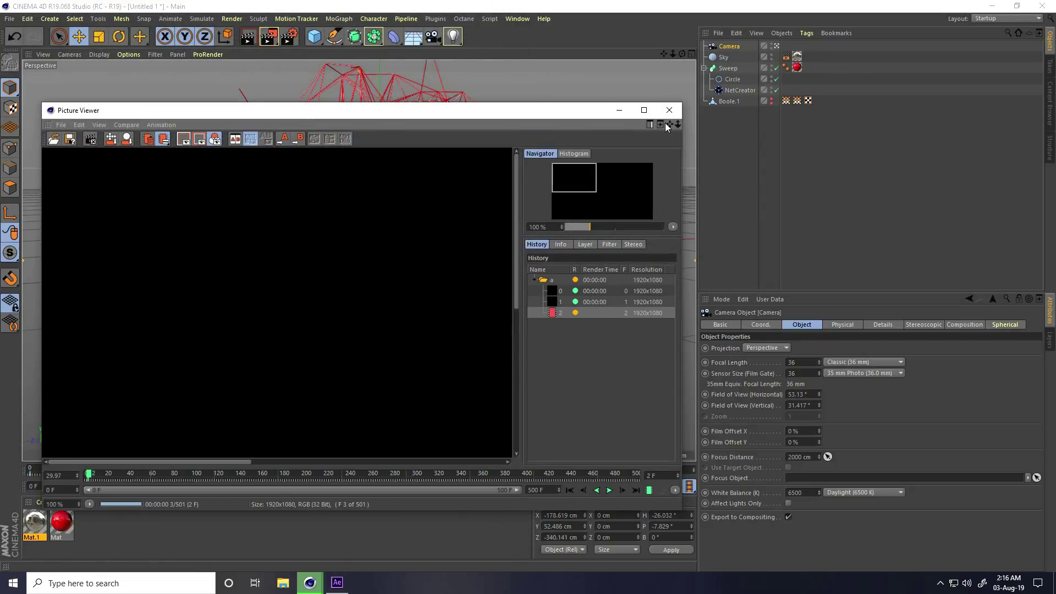
key(super+Up)
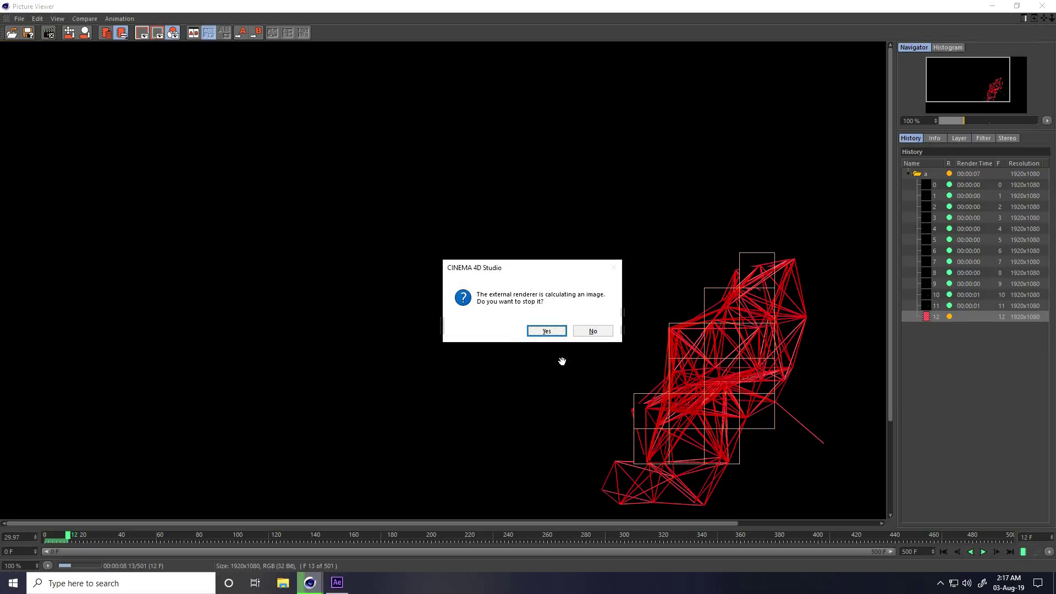
click(546, 330)
- Switch to File Explorer and open the Desktop folder "ren 1" to check the rendered PNG frames
click(283, 583)
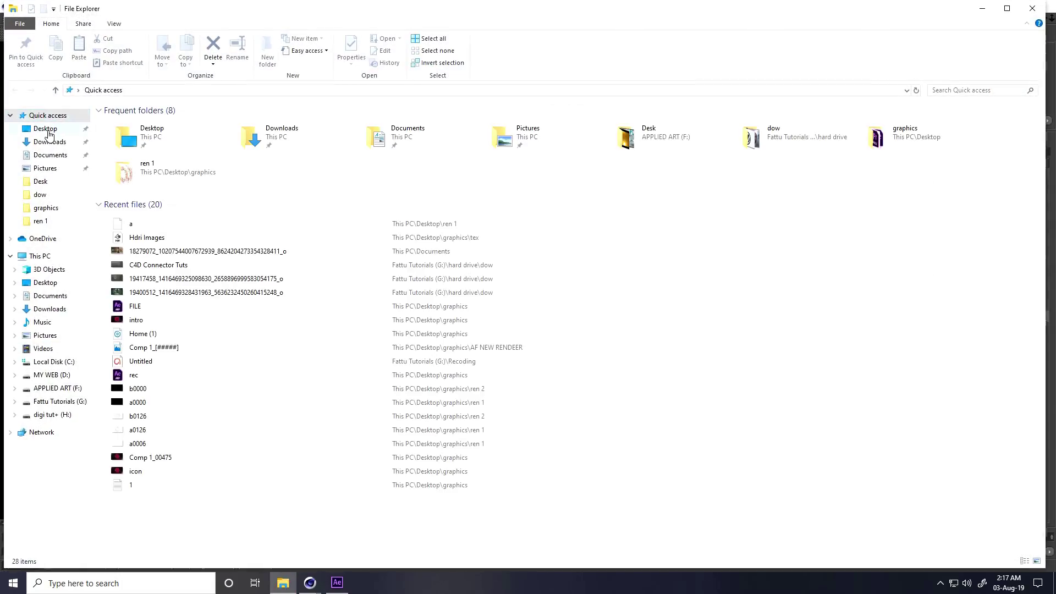
click(47, 130)
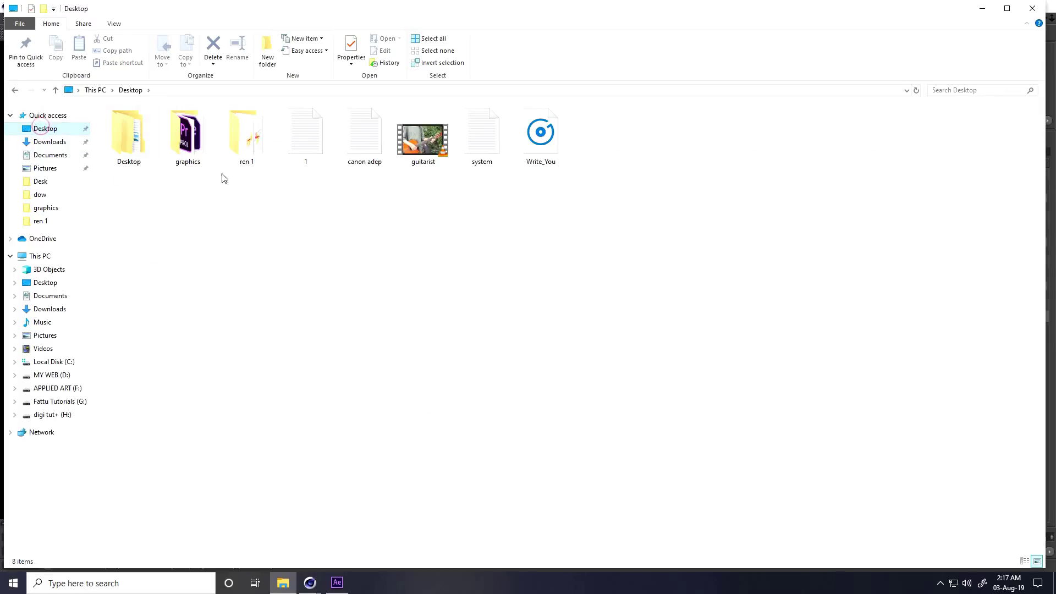
double_click(252, 151)
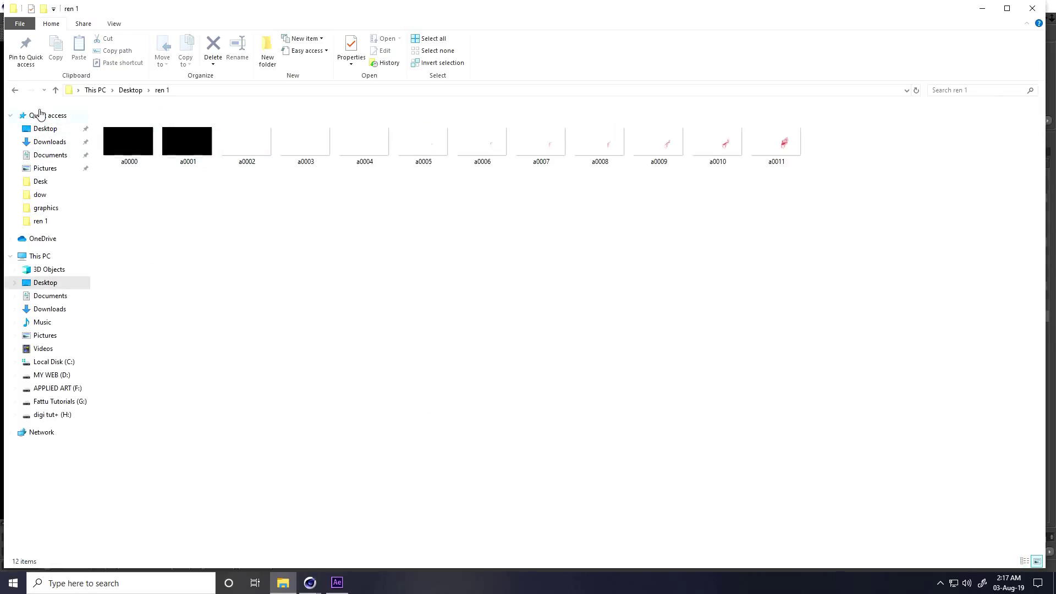
- Open the "ren 1" folder inside graphics, show its files as large icons, and view frame a0070
click(40, 131)
double_click(189, 140)
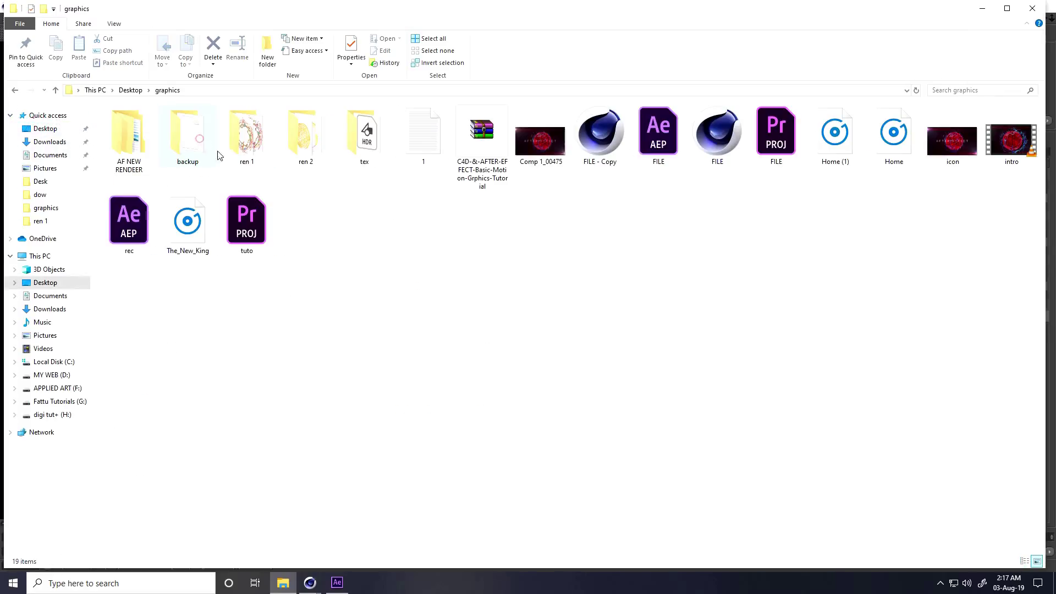
double_click(259, 134)
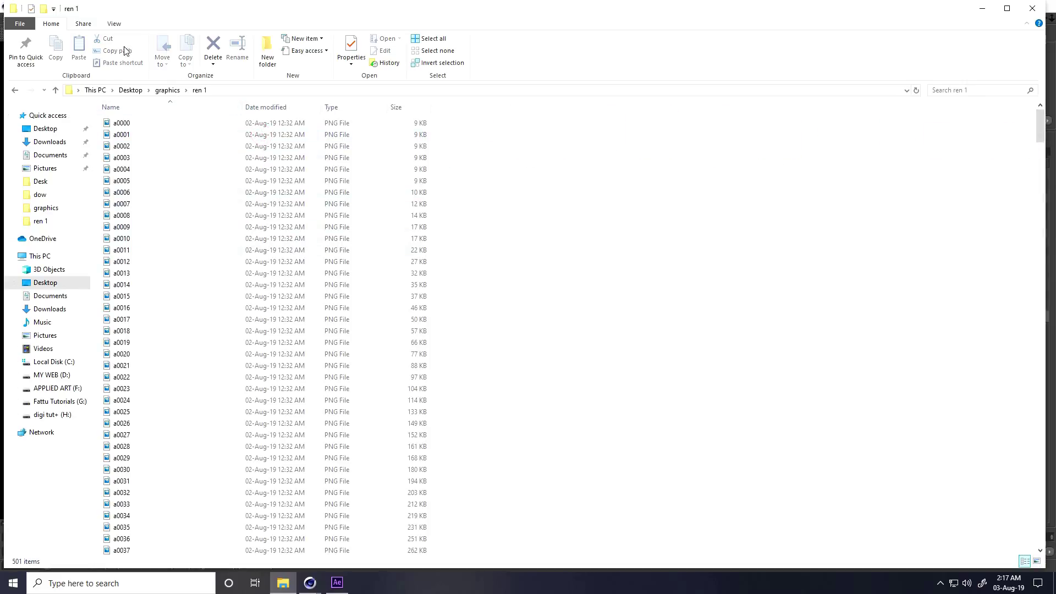
click(114, 24)
click(186, 40)
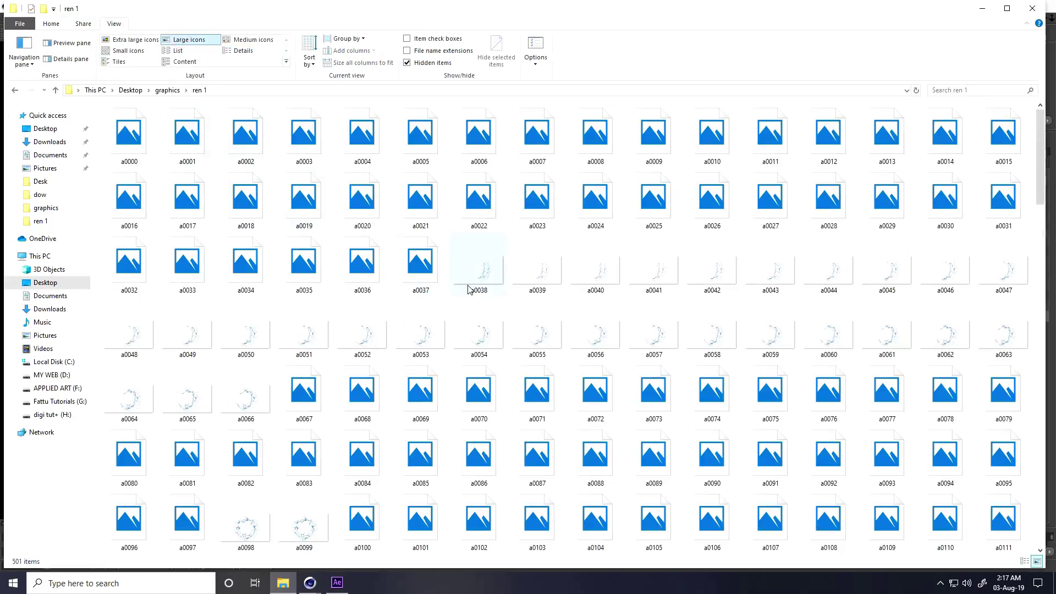
double_click(481, 399)
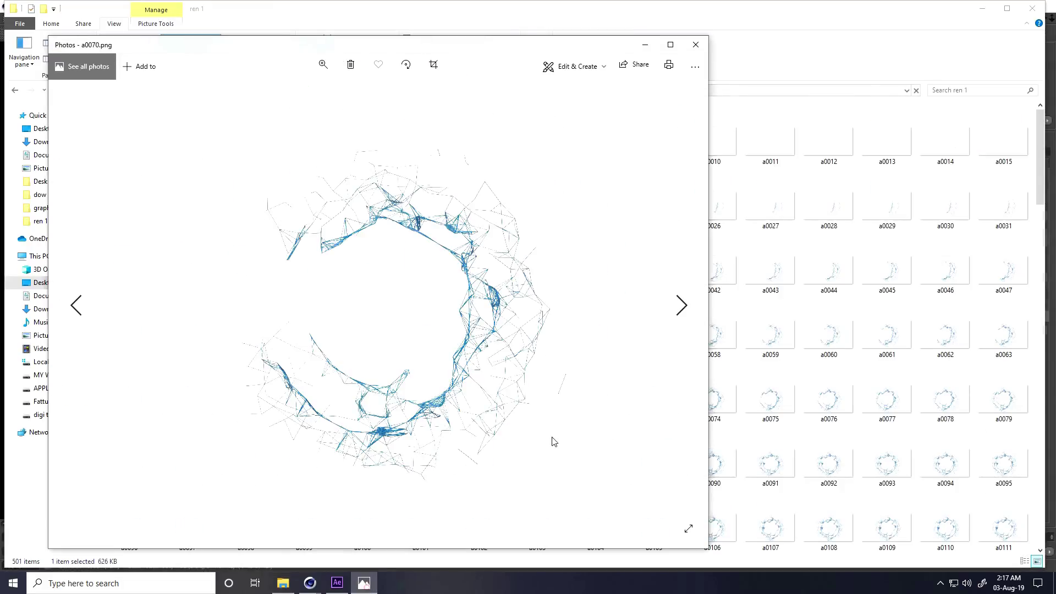
- Enlarge the photo viewer, examine the rendered frames from a0070 through a0096, and close the viewer
click(670, 45)
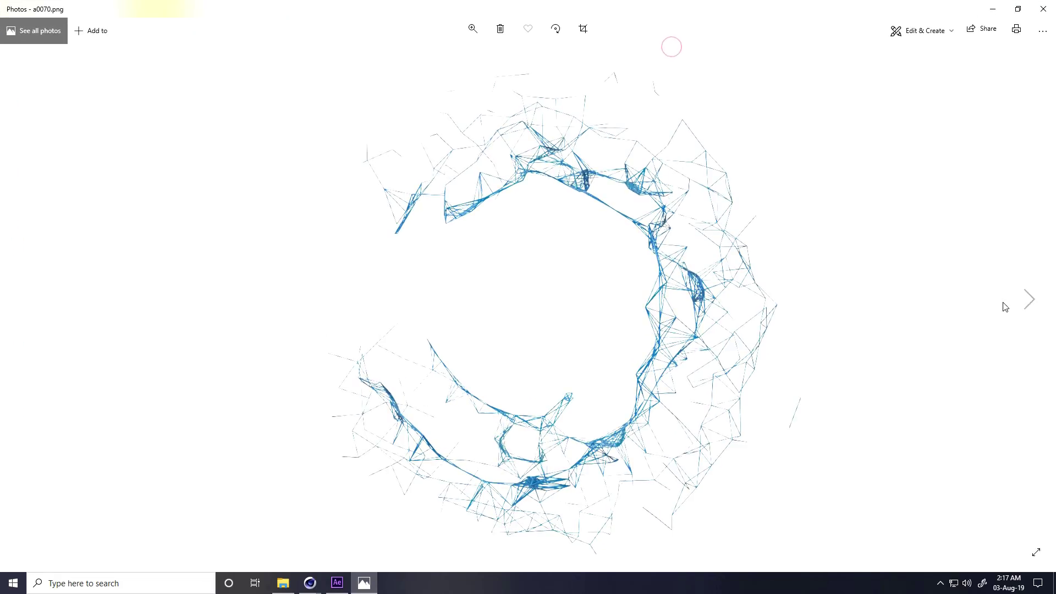
click(1028, 300)
click(1029, 300)
click(1029, 300)
click(1028, 301)
click(1029, 300)
click(1029, 300)
click(1028, 301)
click(1028, 301)
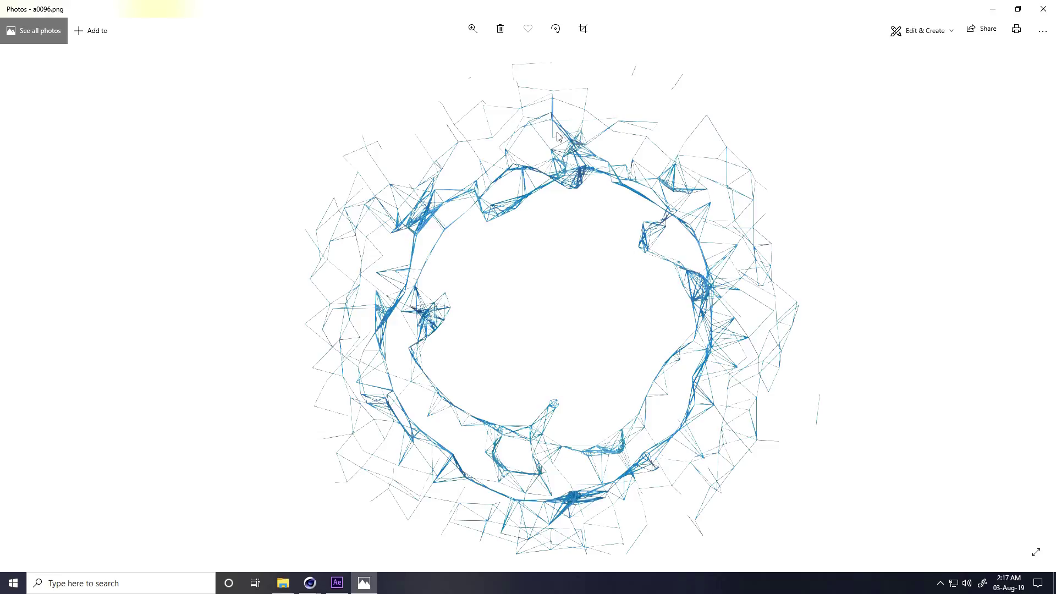
click(1043, 9)
- Open the "ren 2" folder inside graphics, show its files as large icons, and open frame b0038
mouse_move(316, 572)
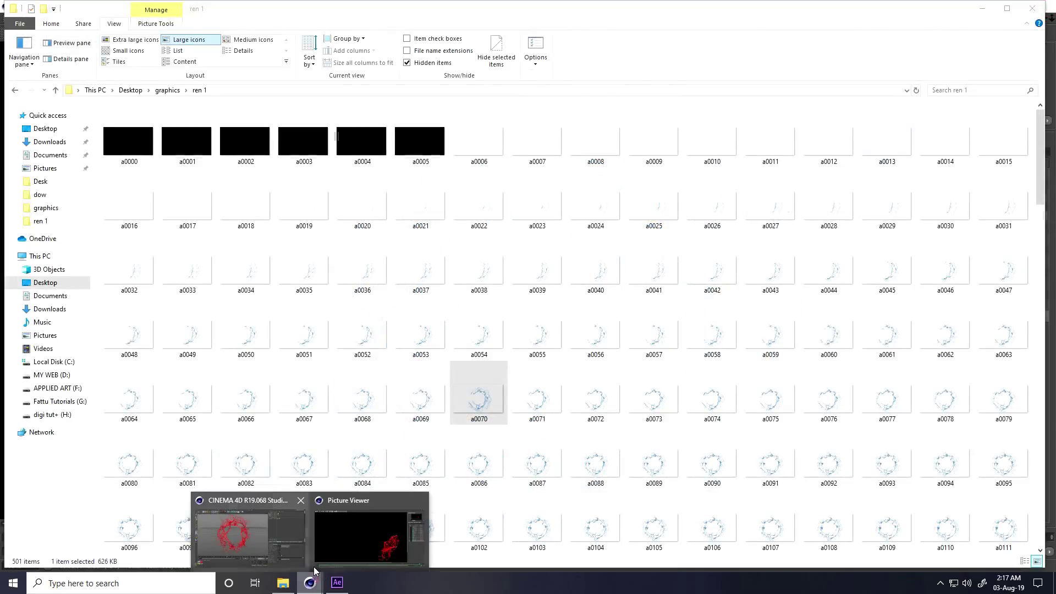
click(15, 90)
double_click(307, 136)
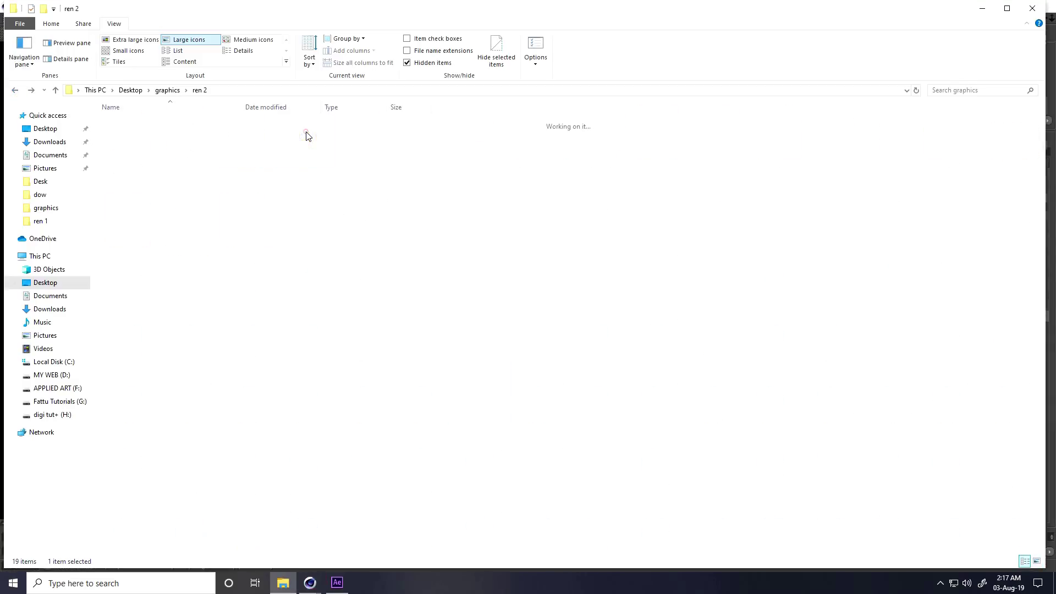
click(187, 40)
double_click(457, 289)
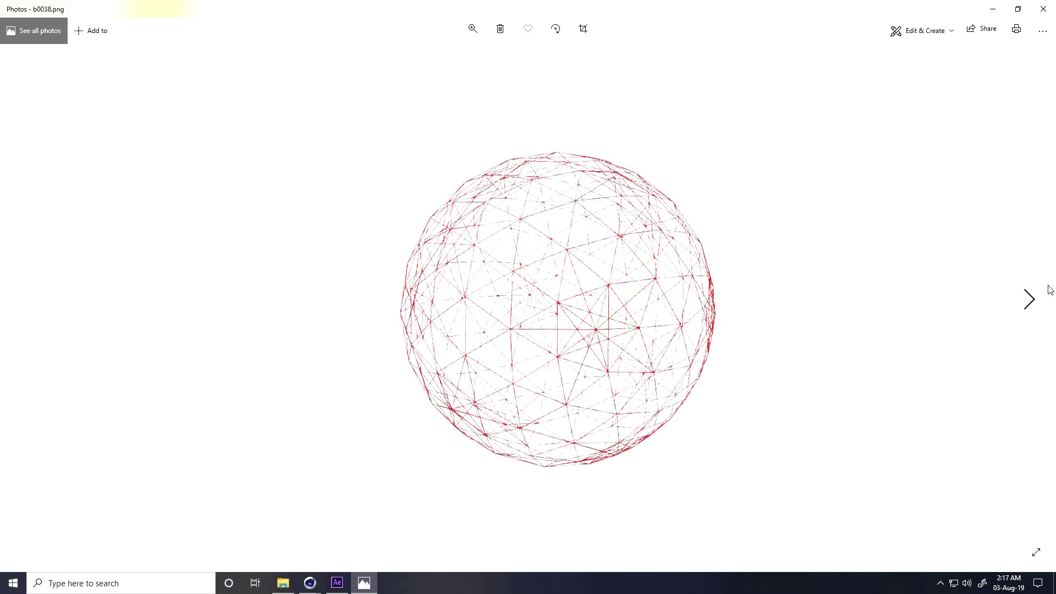
- Examine the rendered sphere frames from b0038 through b0055, then close the photo viewer
click(1030, 299)
click(1030, 300)
click(1030, 300)
click(1029, 300)
click(1030, 300)
click(1030, 299)
click(1029, 300)
click(1030, 300)
click(1029, 300)
click(1030, 300)
click(1029, 300)
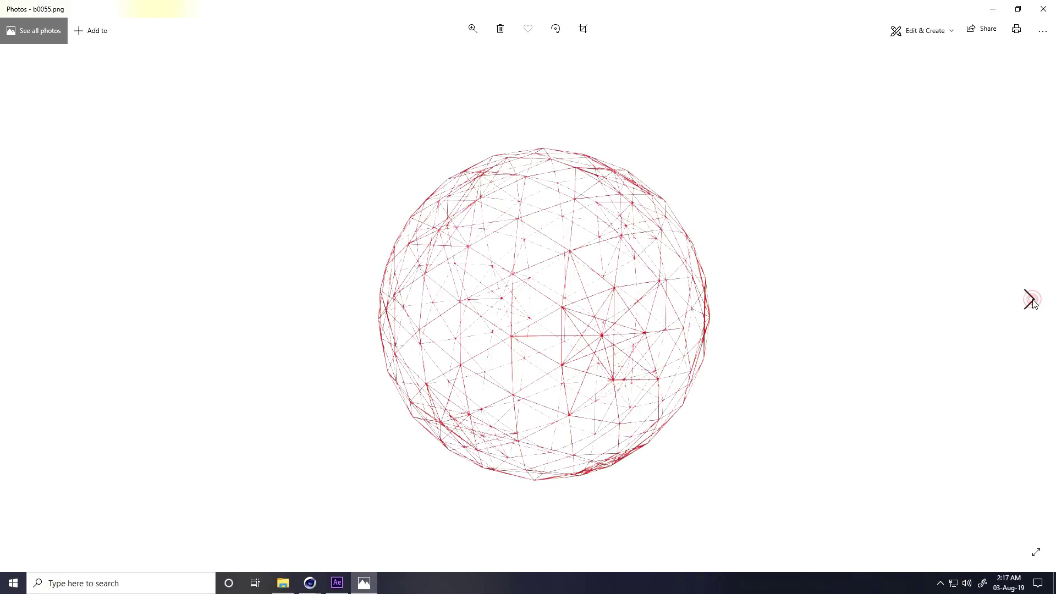
click(1044, 10)
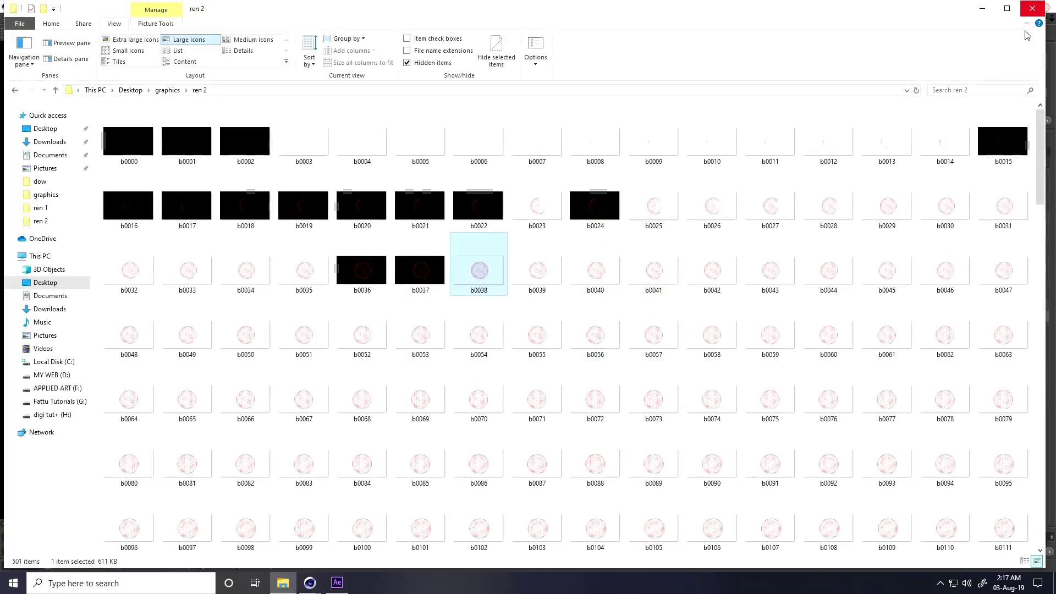
- Switch back to the Cinema 4D Picture Viewer and close it to return to the scene
mouse_move(308, 586)
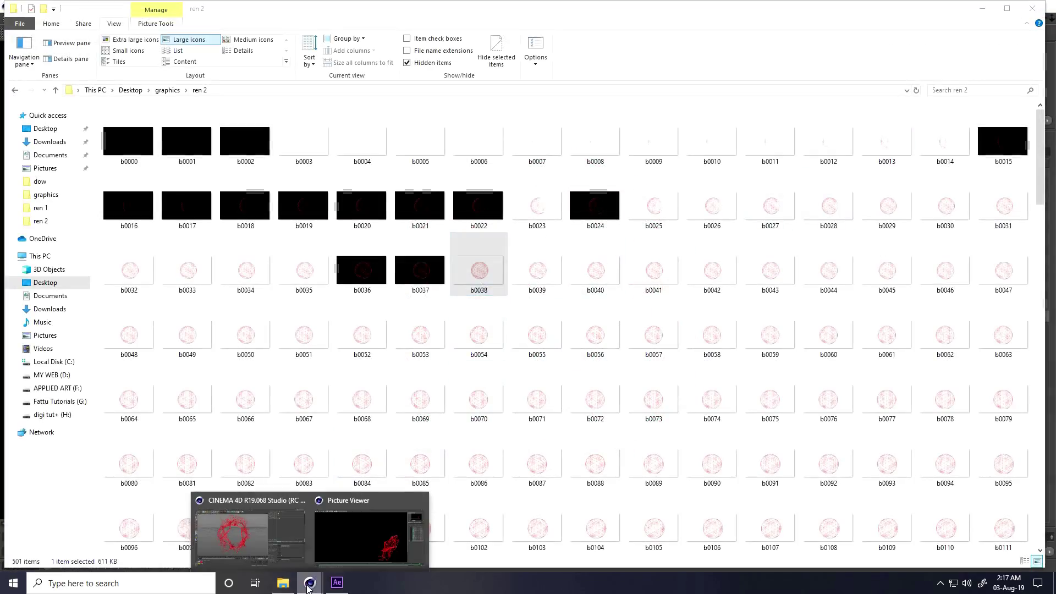
click(339, 536)
click(1042, 8)
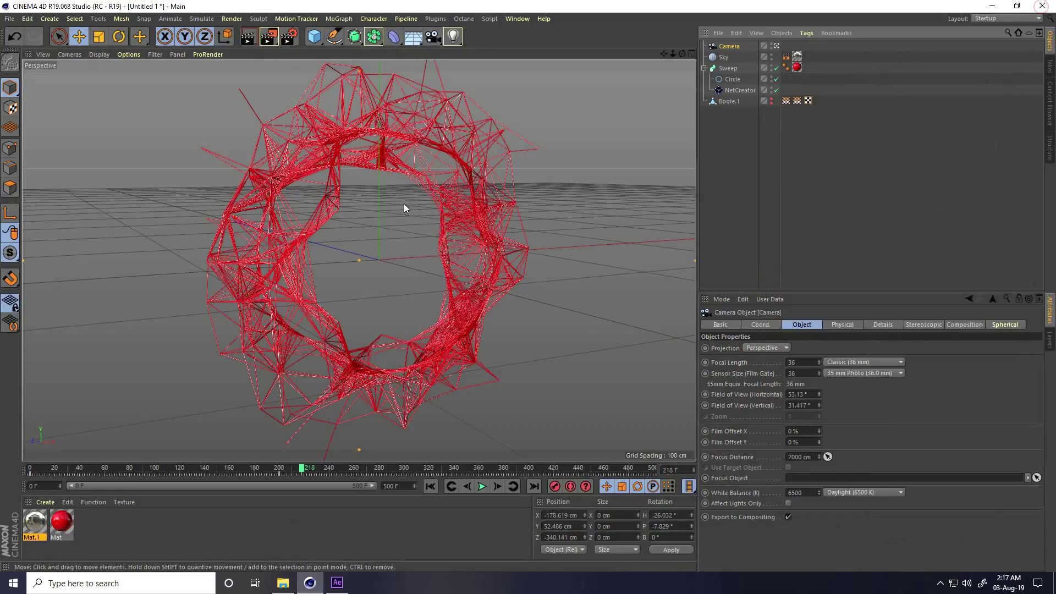
- Add a Null object and group the Sweep and Boole.1 objects under it
drag(314, 36, 352, 54)
click(704, 79)
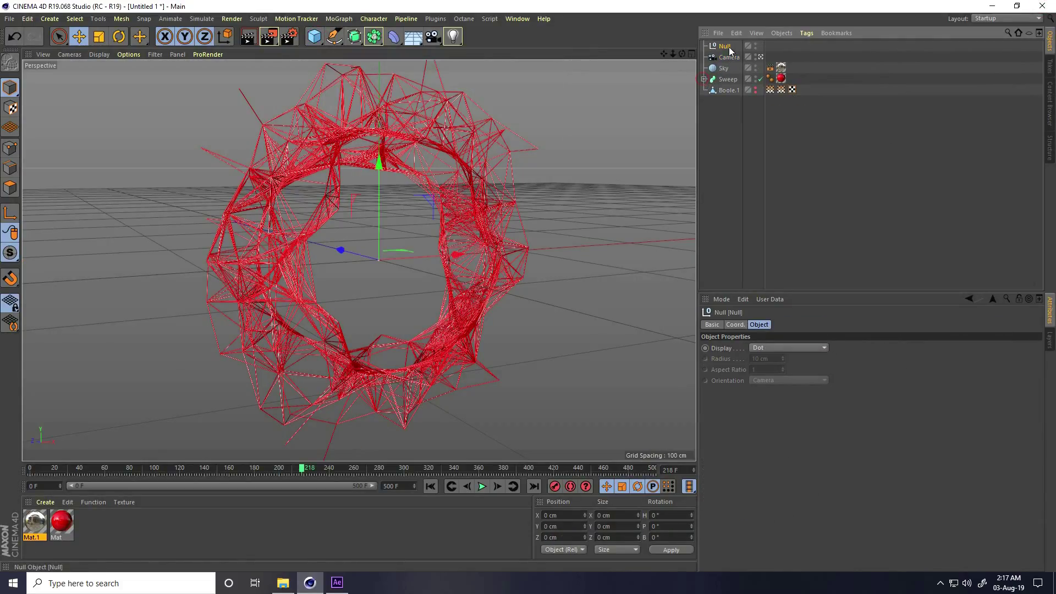
drag(724, 77, 723, 75)
drag(713, 112, 705, 65)
- Hide the Null group in both editor and render, and return the timeline to frame 0
click(724, 67)
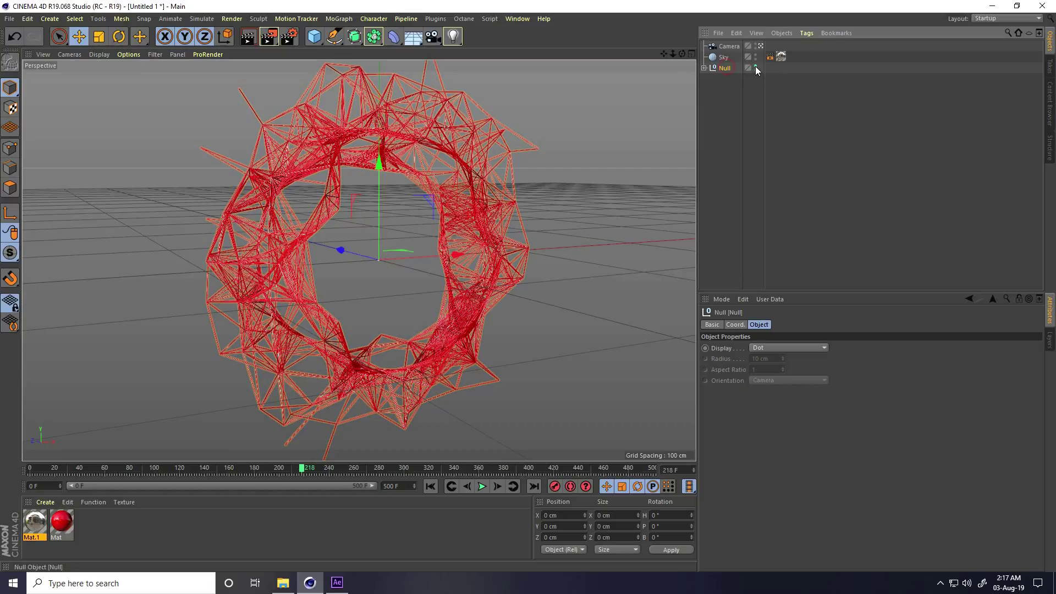
double_click(755, 66)
click(430, 486)
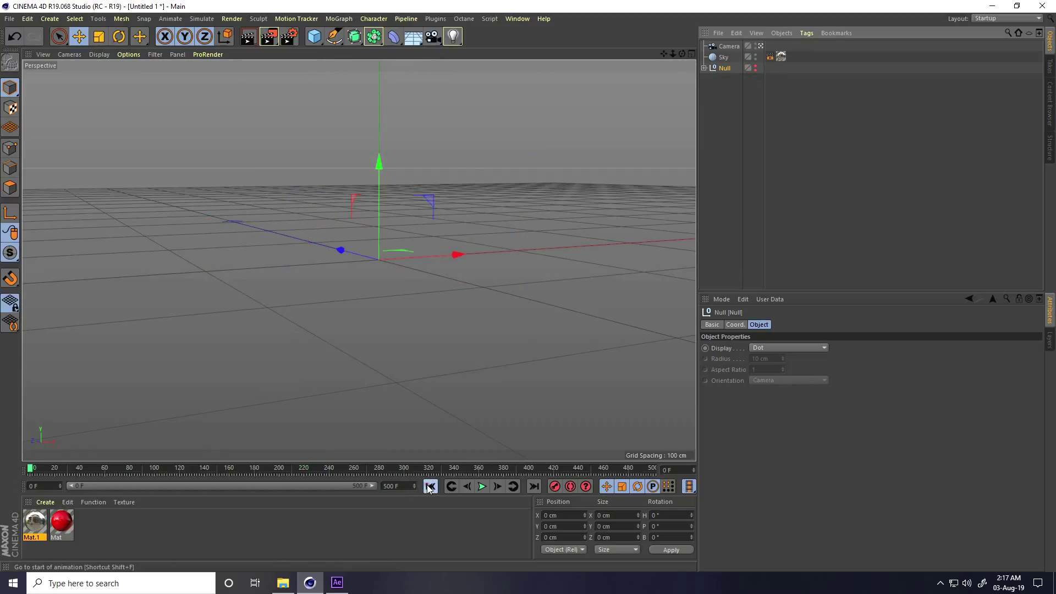
- Add a Sphere primitive to the scene and open its radius for editing
click(314, 37)
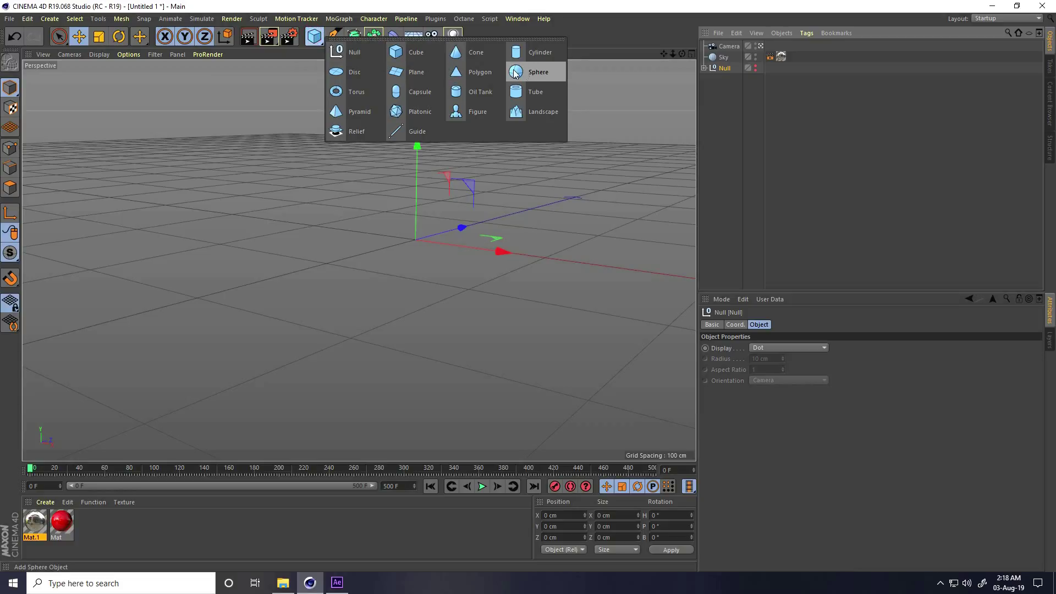
click(538, 72)
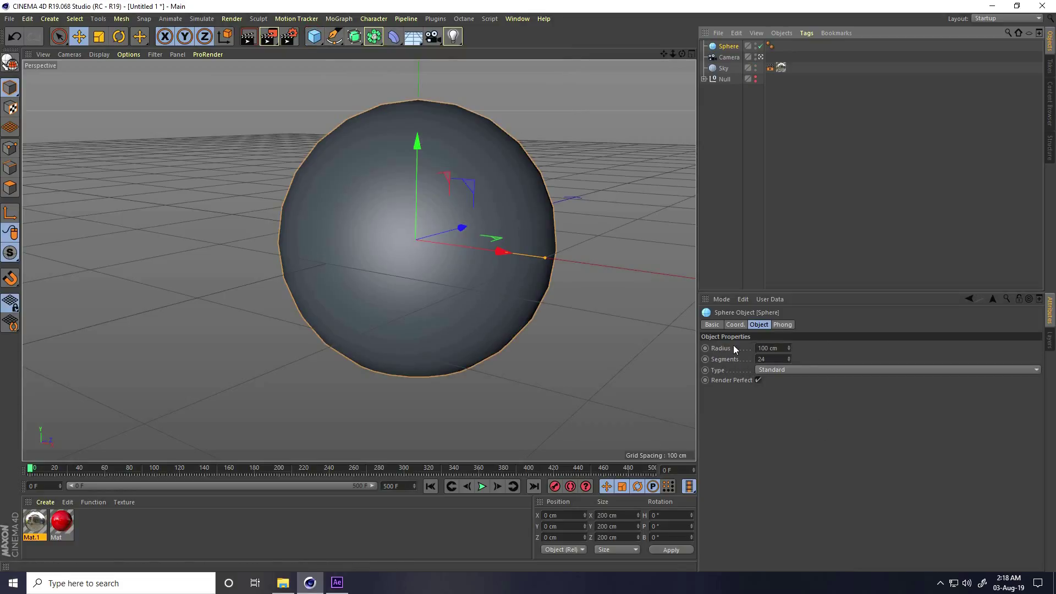
click(783, 349)
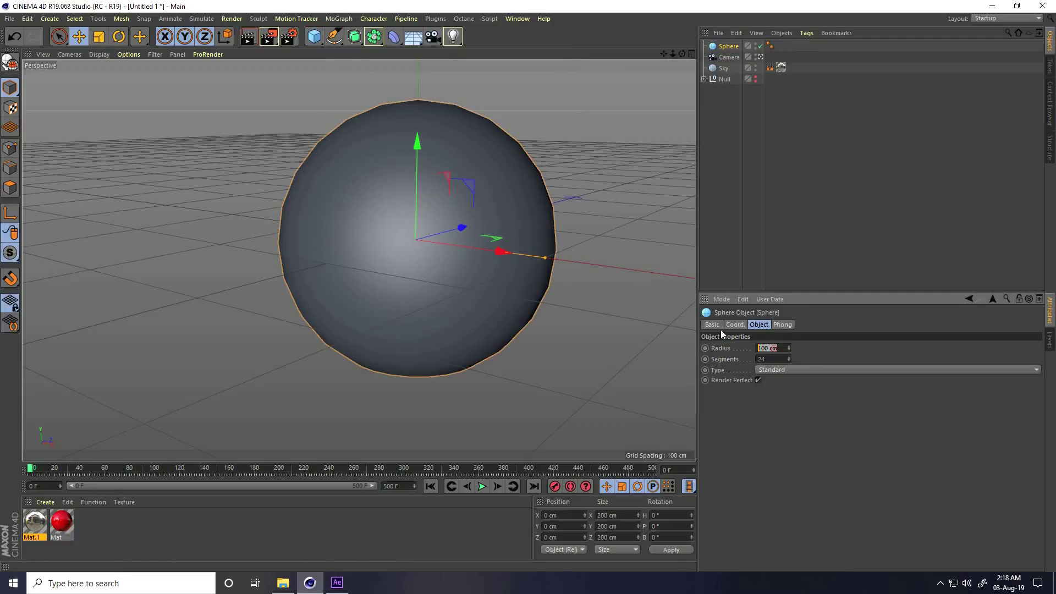
- Set the sphere's radius to 70 cm, showing the Null's network at frame 14 for comparison and hiding it again
click(757, 79)
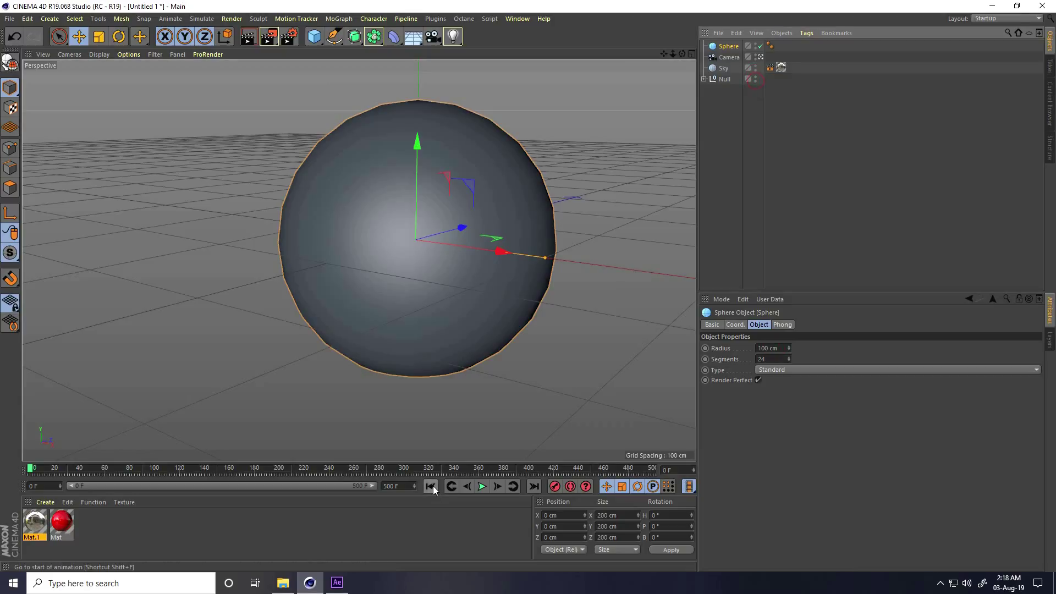
click(482, 487)
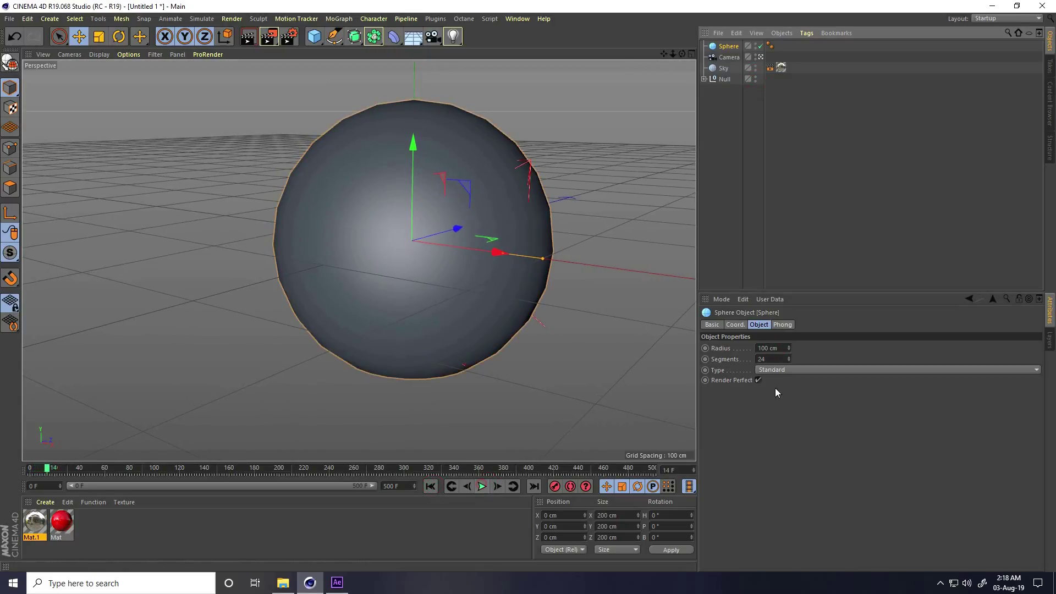
click(769, 349)
text(70)
key(Return)
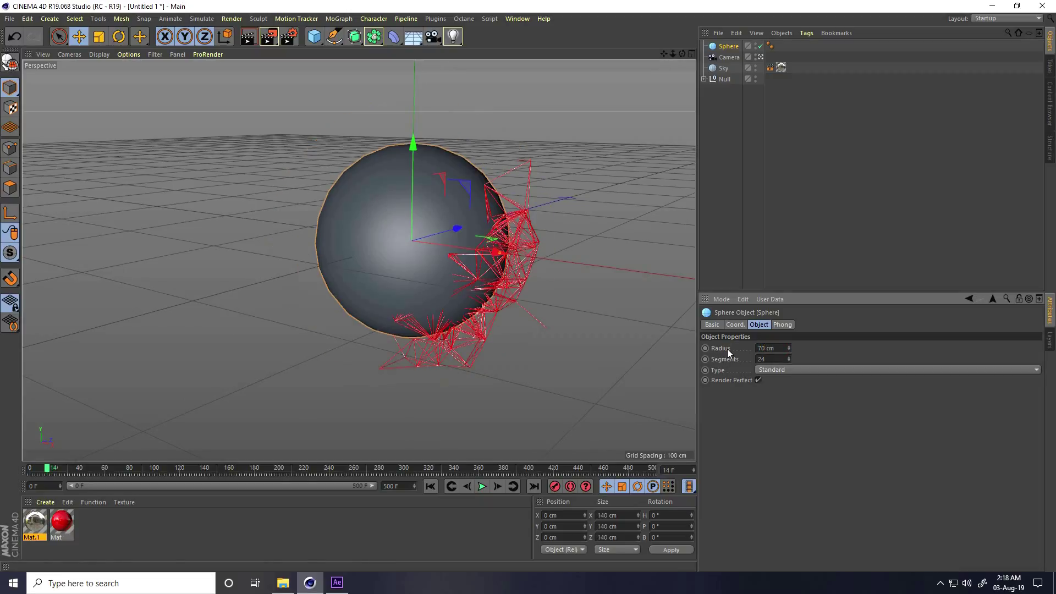
click(755, 77)
click(755, 82)
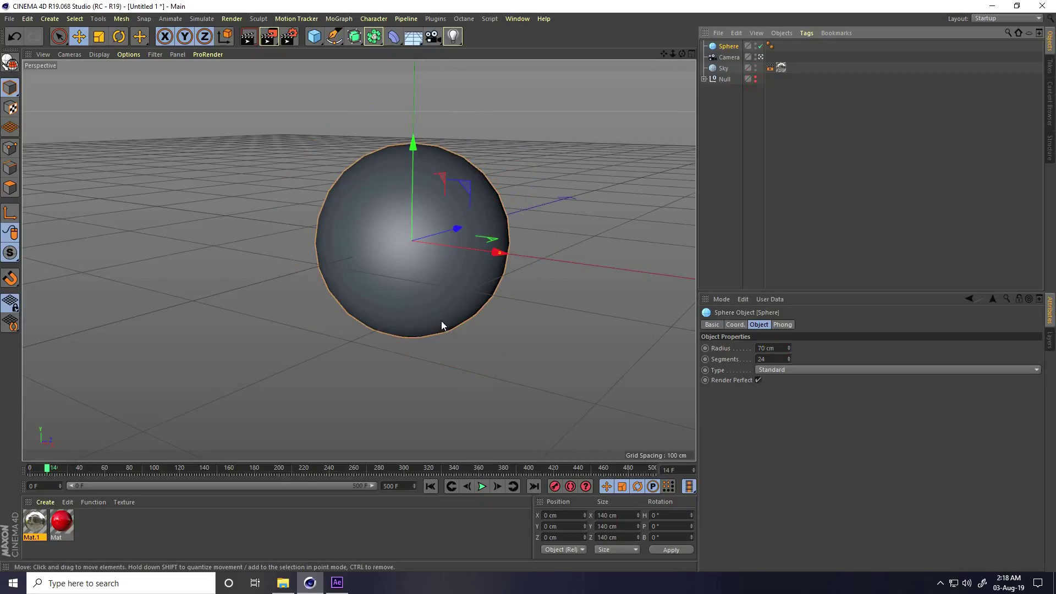
- Change the sphere's type to Icosahedron and display the viewport shading with polygon lines
click(774, 370)
click(773, 426)
click(101, 57)
click(110, 83)
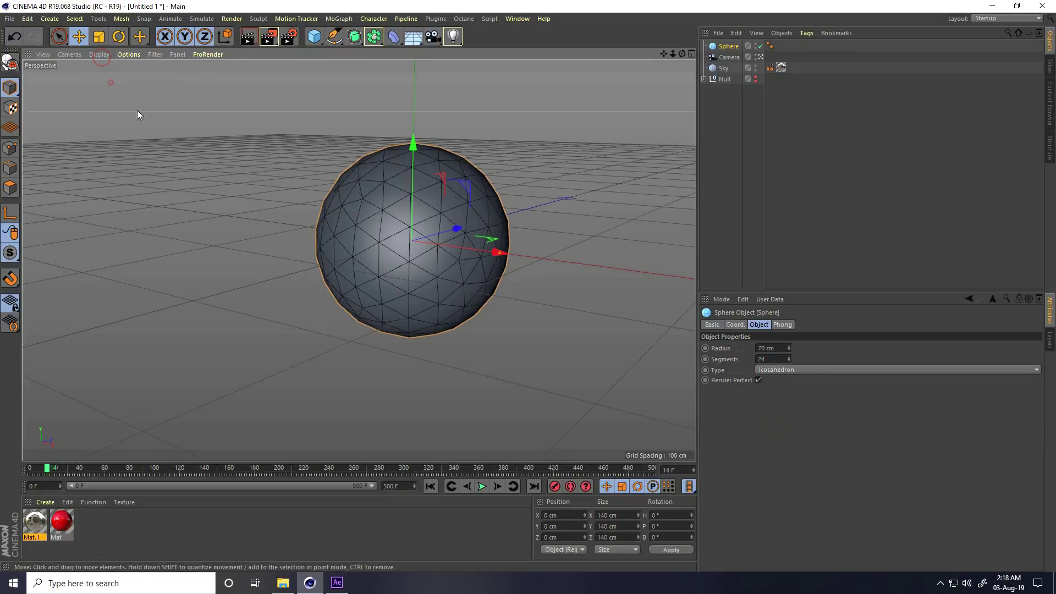
alt+right_drag(407, 199, 442, 194)
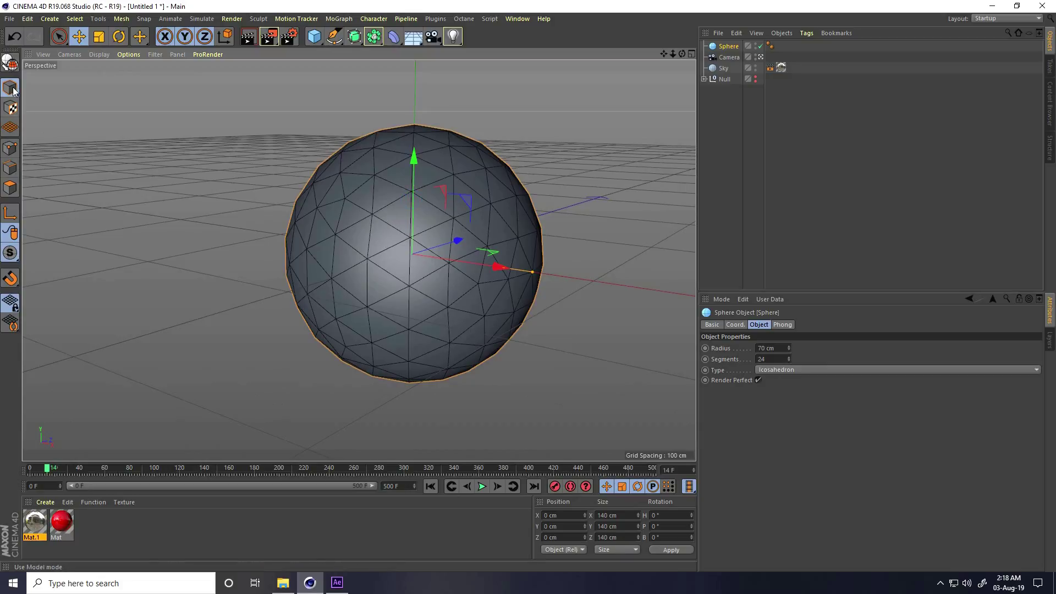
- Convert the sphere to an editable polygon object and select a single point on its lower front surface
click(10, 62)
alt+drag(125, 127, 417, 250)
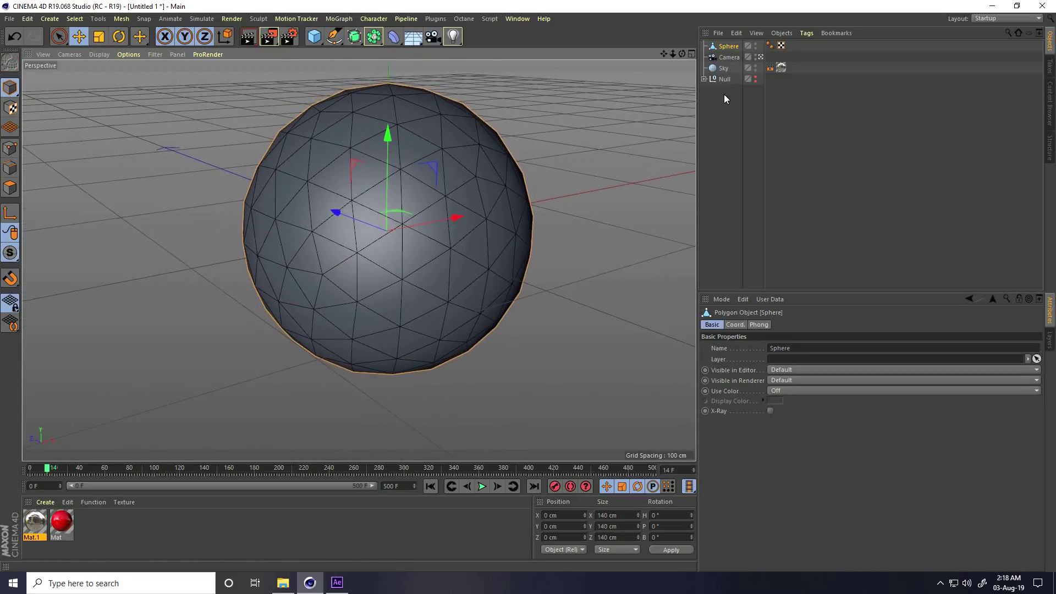
click(9, 150)
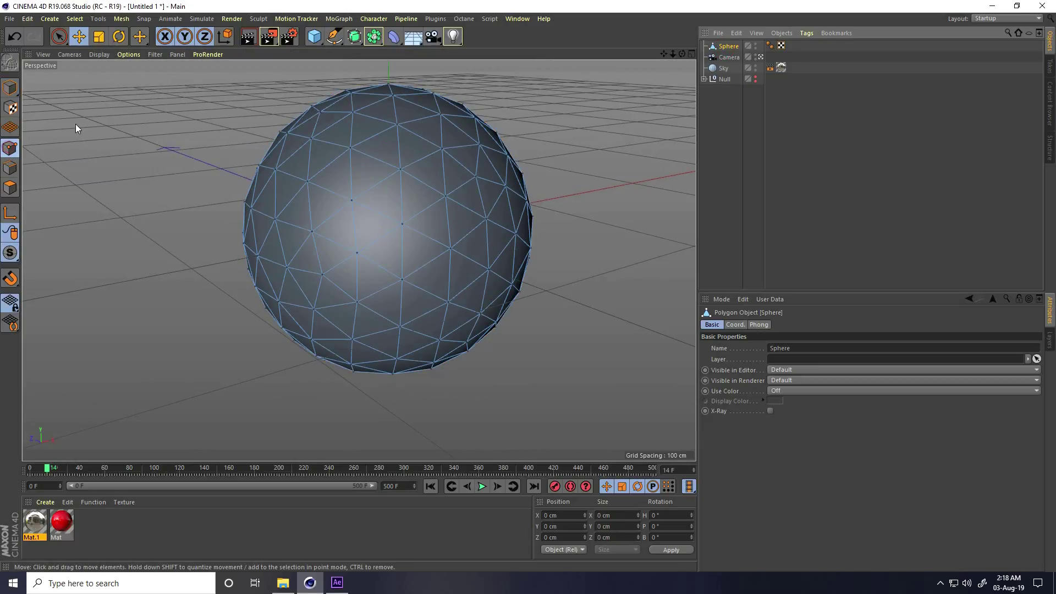
click(314, 310)
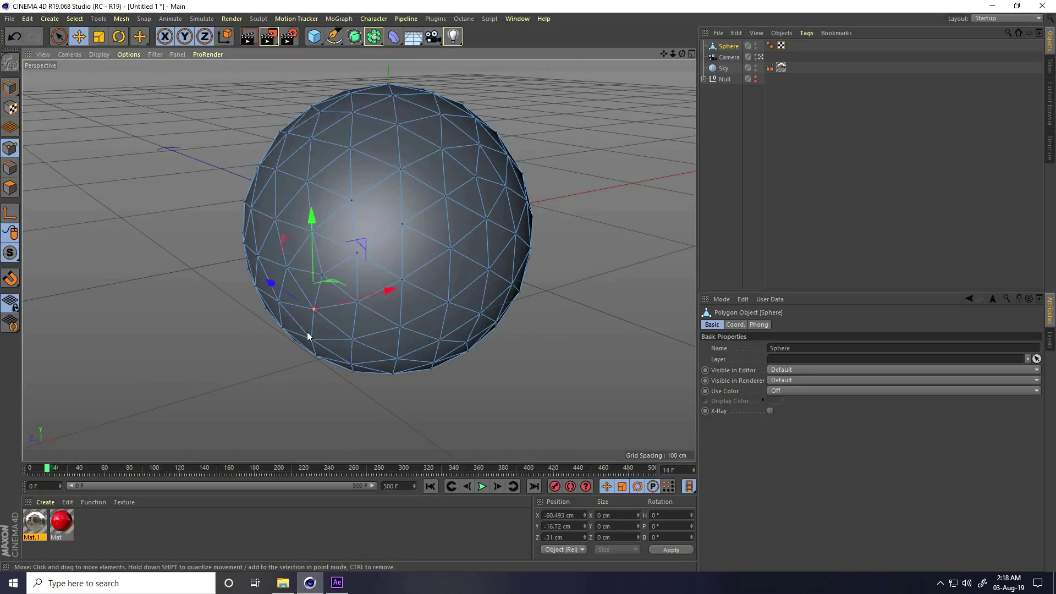
- Set the selected point's vertex weight to 100%, then return to model mode and deselect the sphere
click(74, 19)
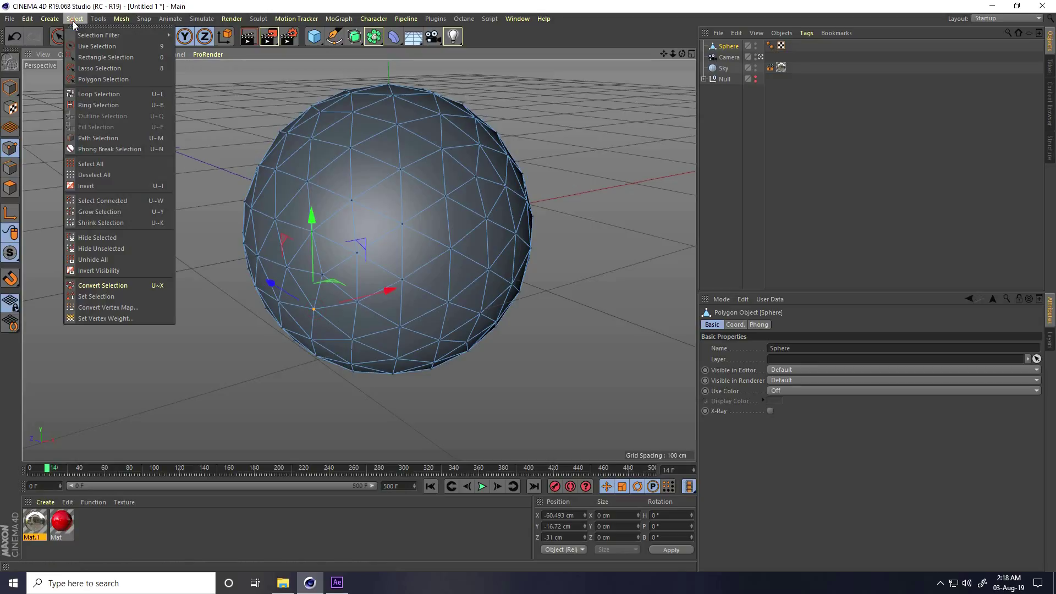
click(111, 318)
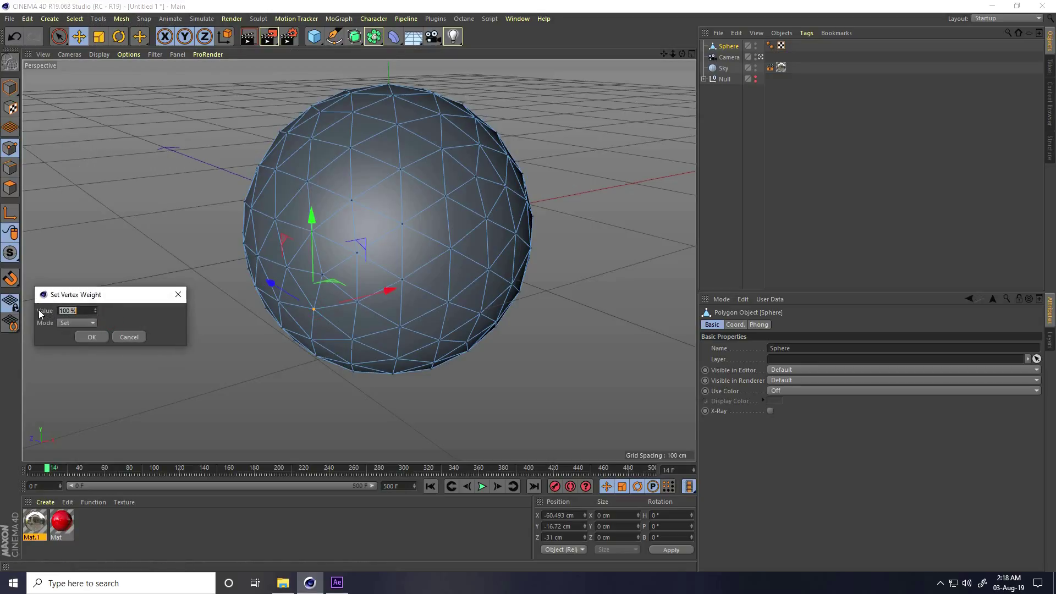
click(90, 338)
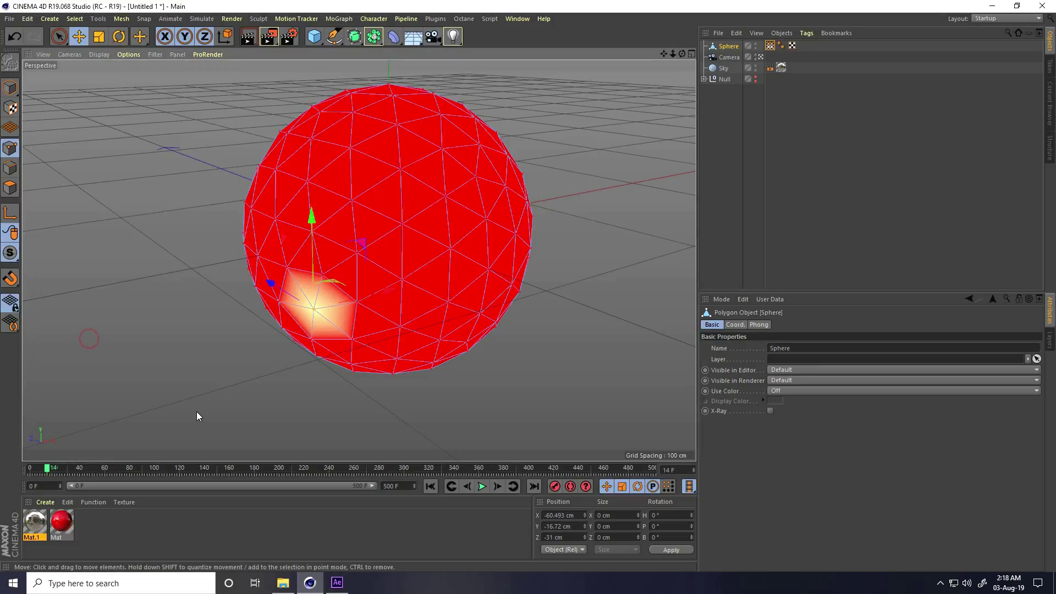
click(11, 85)
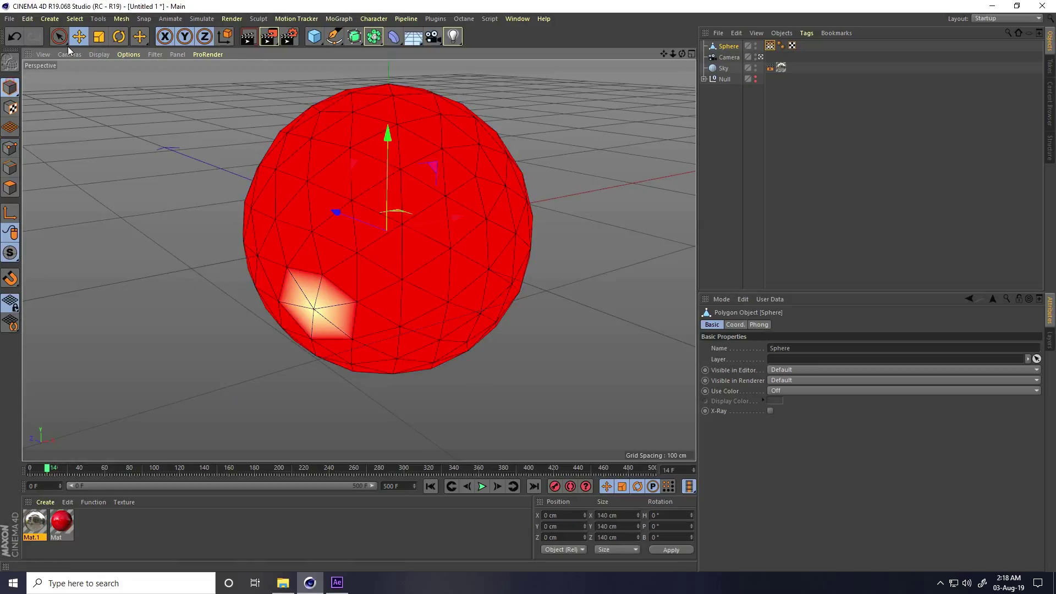
click(78, 36)
click(115, 119)
alt+drag(559, 190, 531, 186)
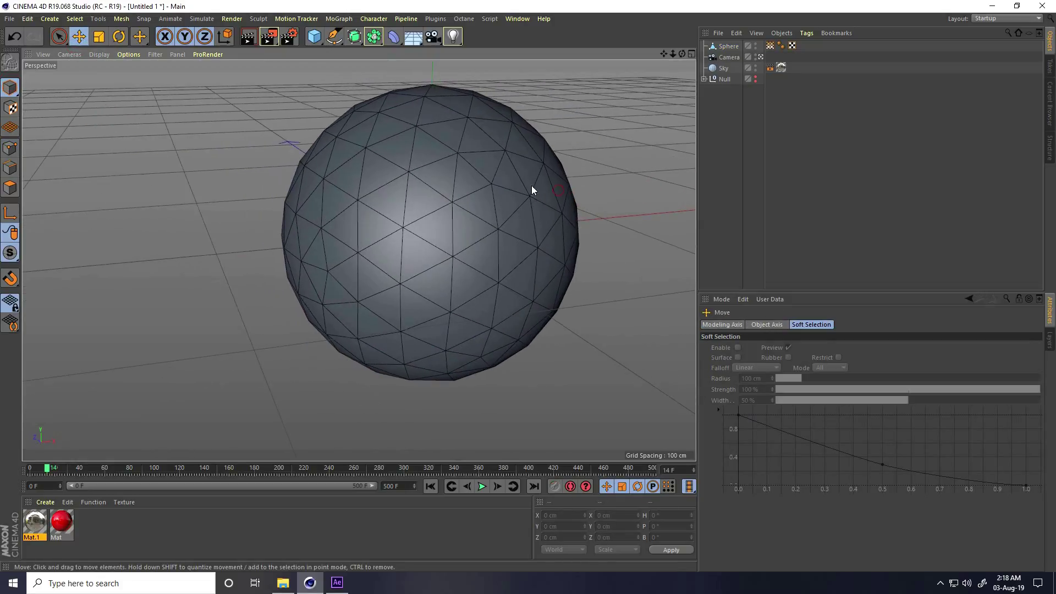
- Add a NetCreator object with the Sphere as Object_A, and hide the original sphere
click(436, 19)
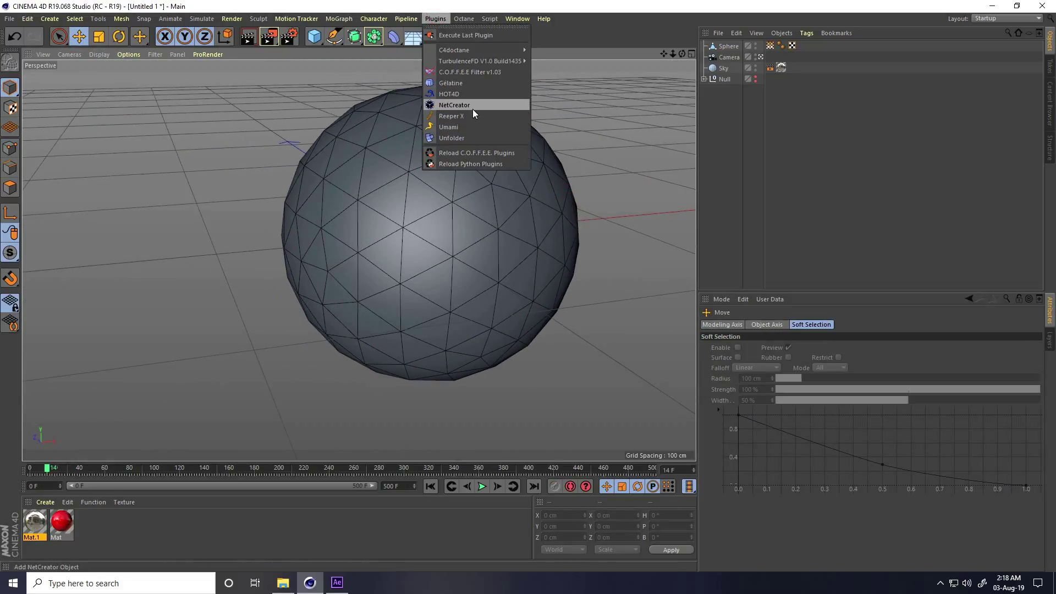
click(455, 105)
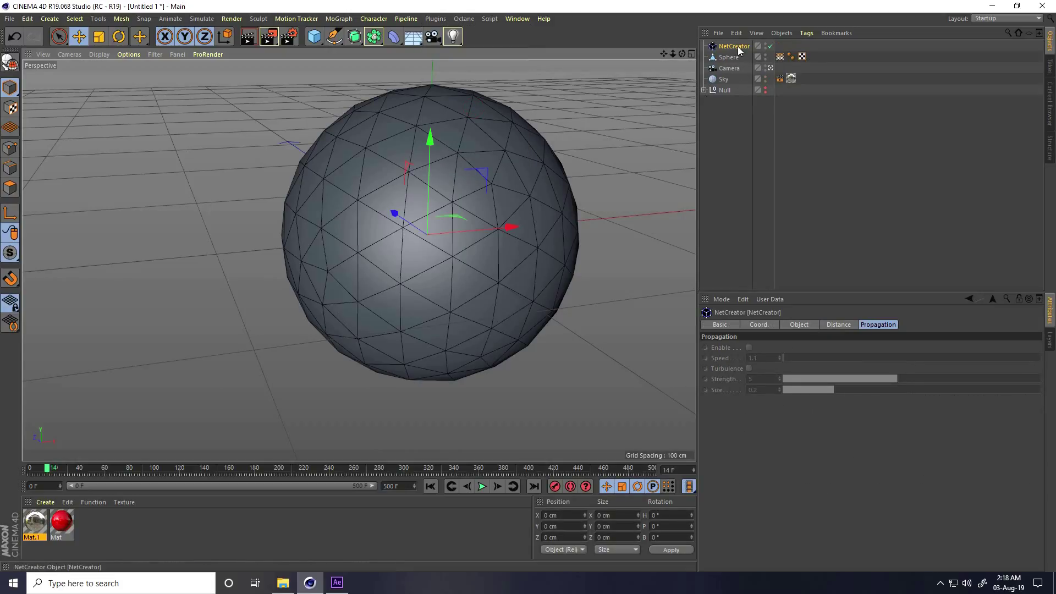
click(797, 325)
drag(728, 57, 765, 360)
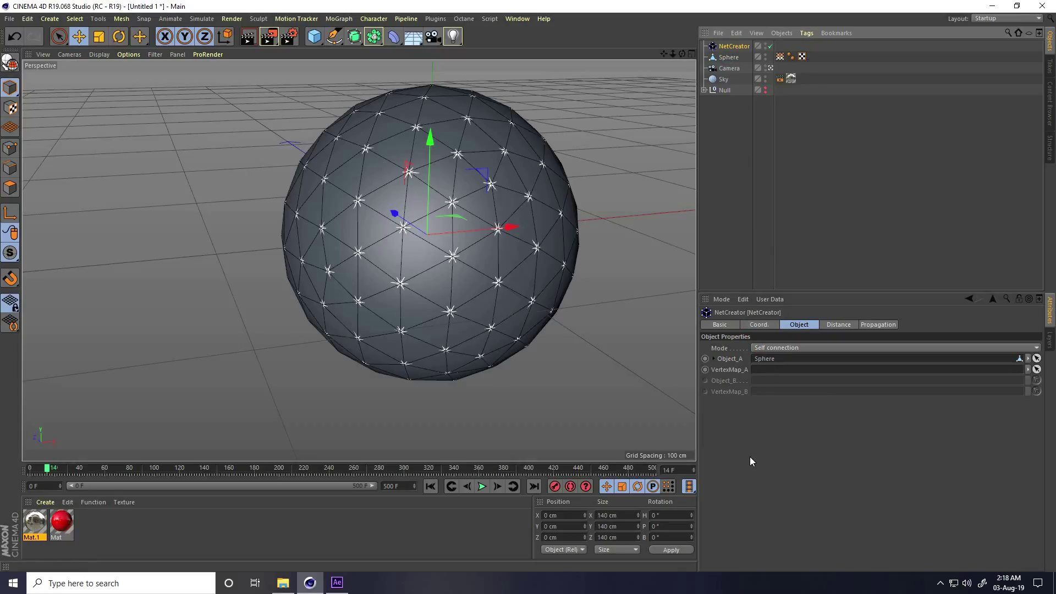
click(766, 57)
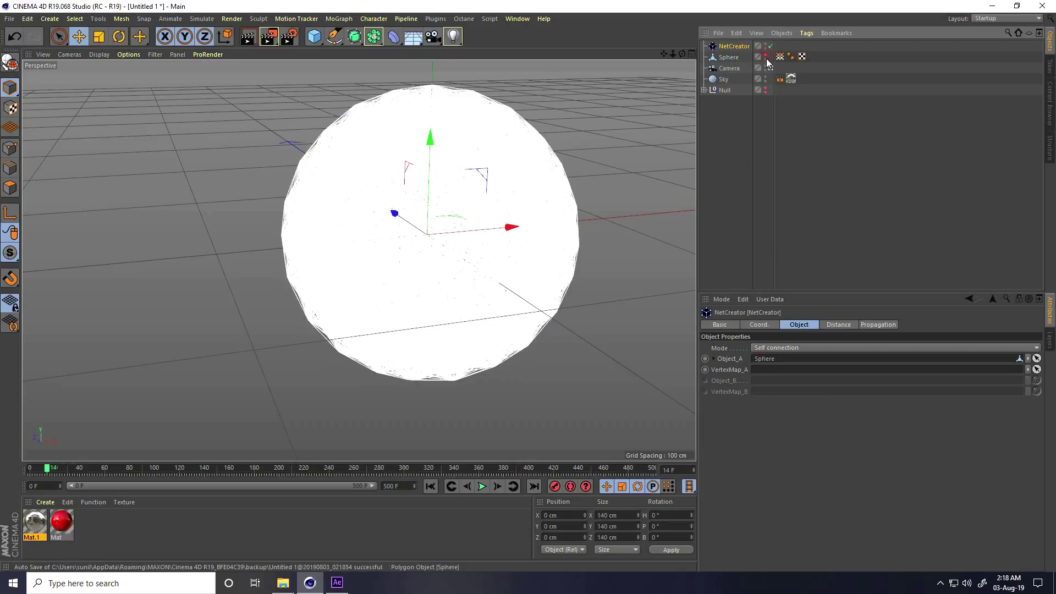
- Set the NetCreator's Max Distance to 50 and inspect the resulting line network up close
click(829, 325)
double_click(773, 373)
text(50)
key(Return)
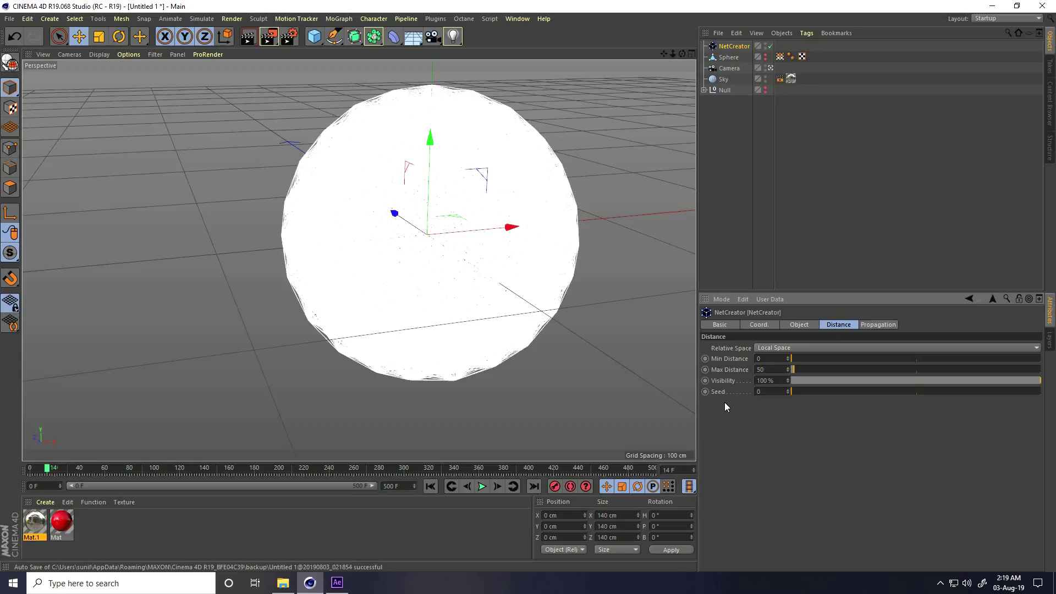
scroll(431, 199, up, 4)
alt+drag(431, 199, 495, 259)
- Try a Max Distance of 20 on the NetCreator
double_click(775, 370)
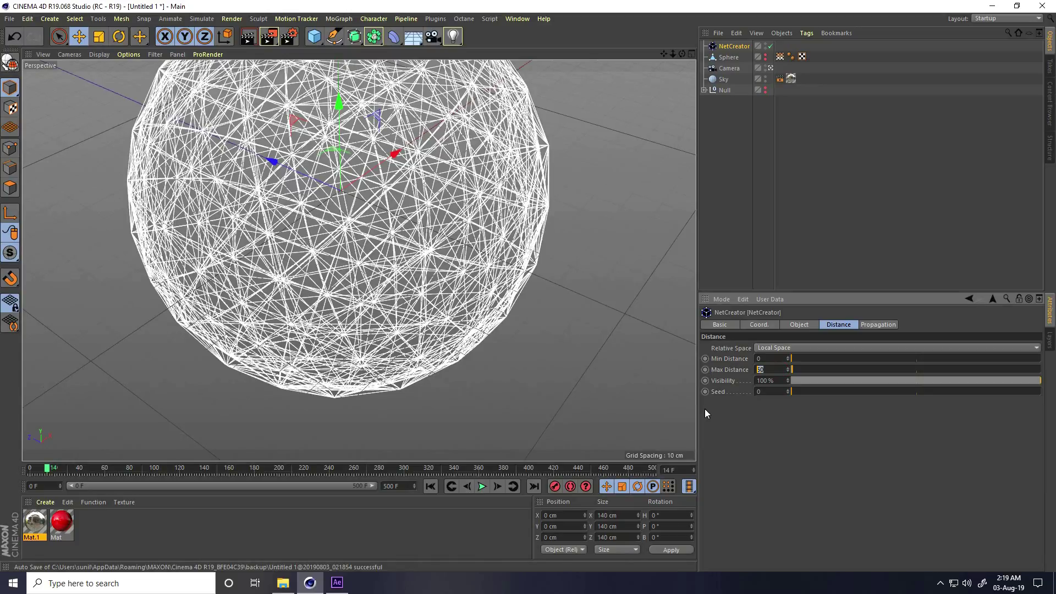
text(20)
key(Return)
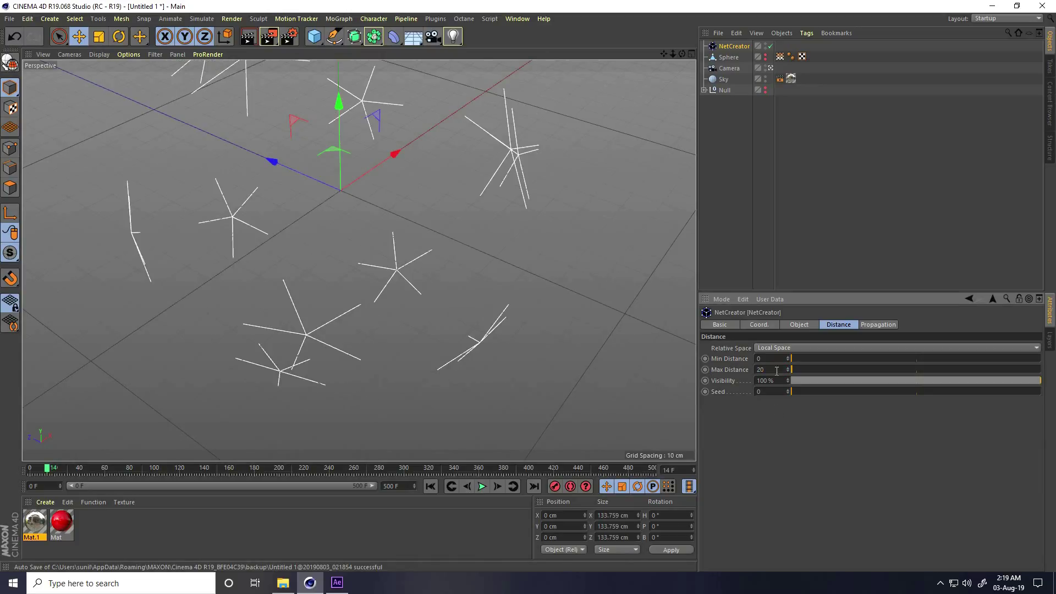
- Set the NetCreator's Max Distance to 30 and check the whole sphere network
drag(787, 365, 787, 368)
text(30)
key(Return)
scroll(355, 222, down, 3)
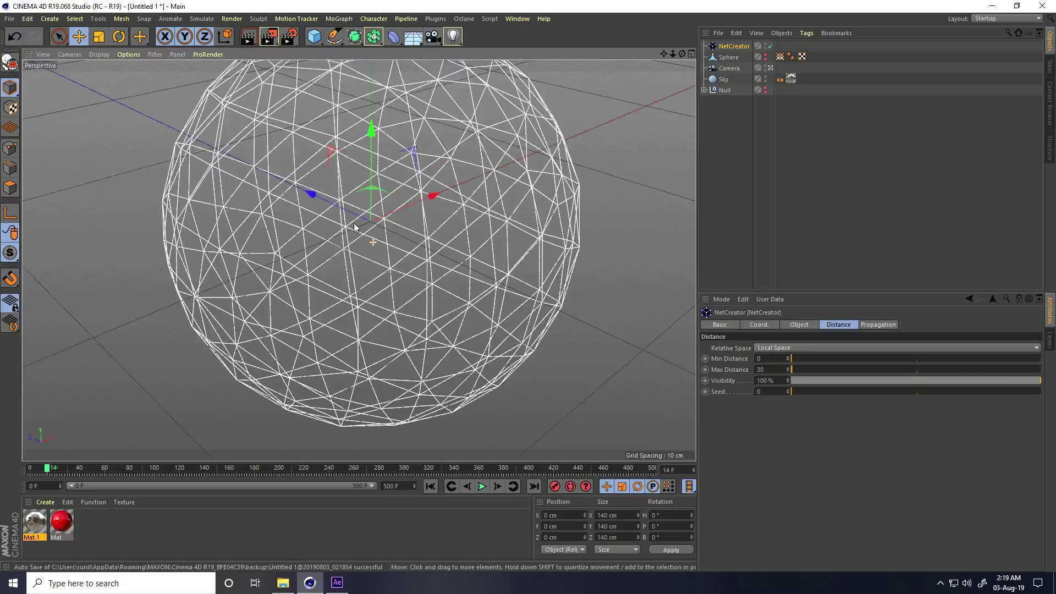
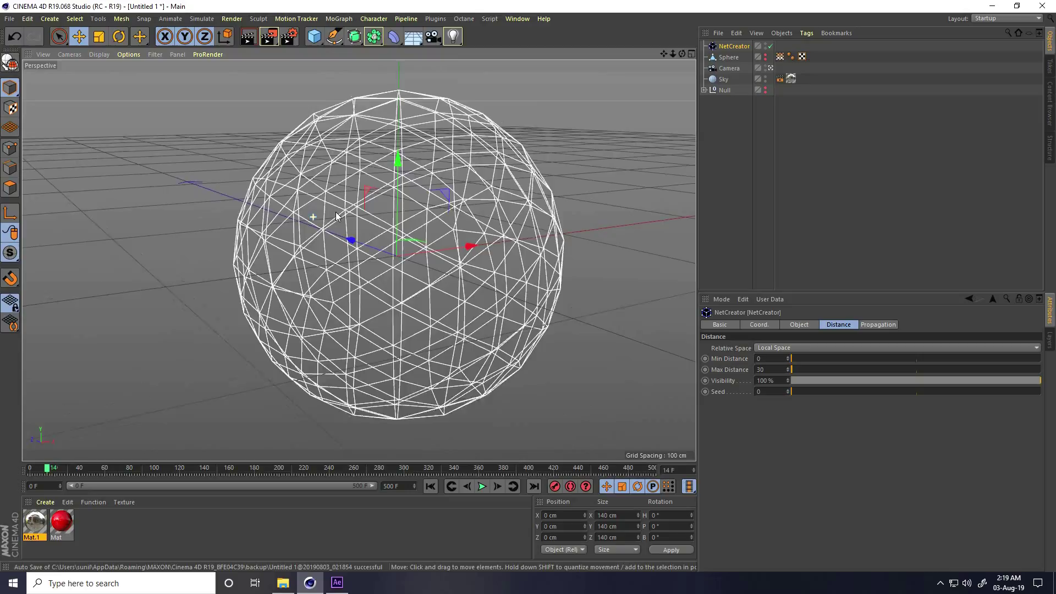
- Assign the Sphere's vertex map tag to the NetCreator's VertexMap_A and play the animation briefly
click(800, 325)
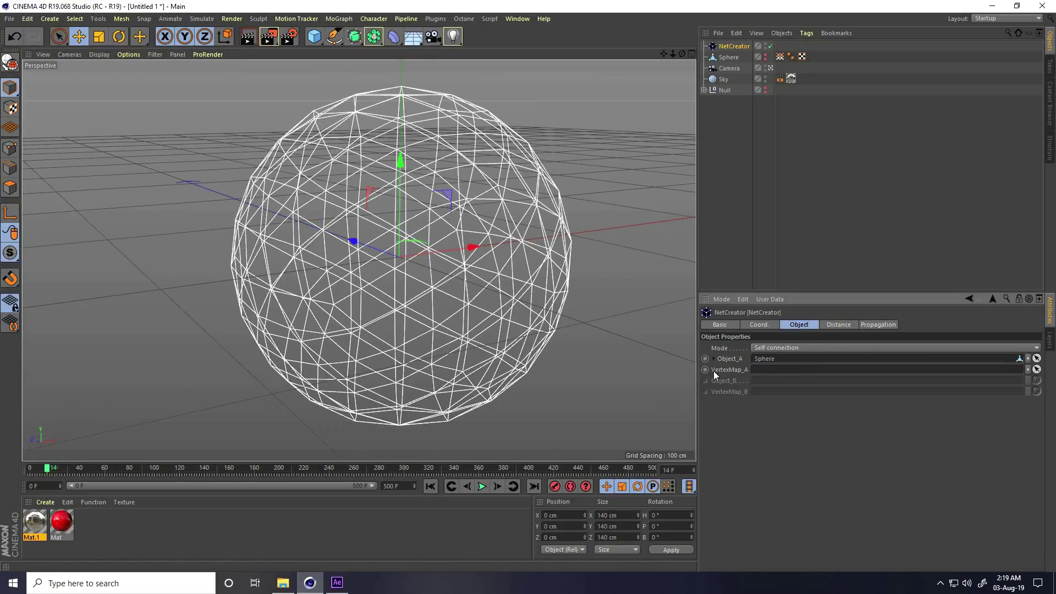
drag(780, 57, 770, 370)
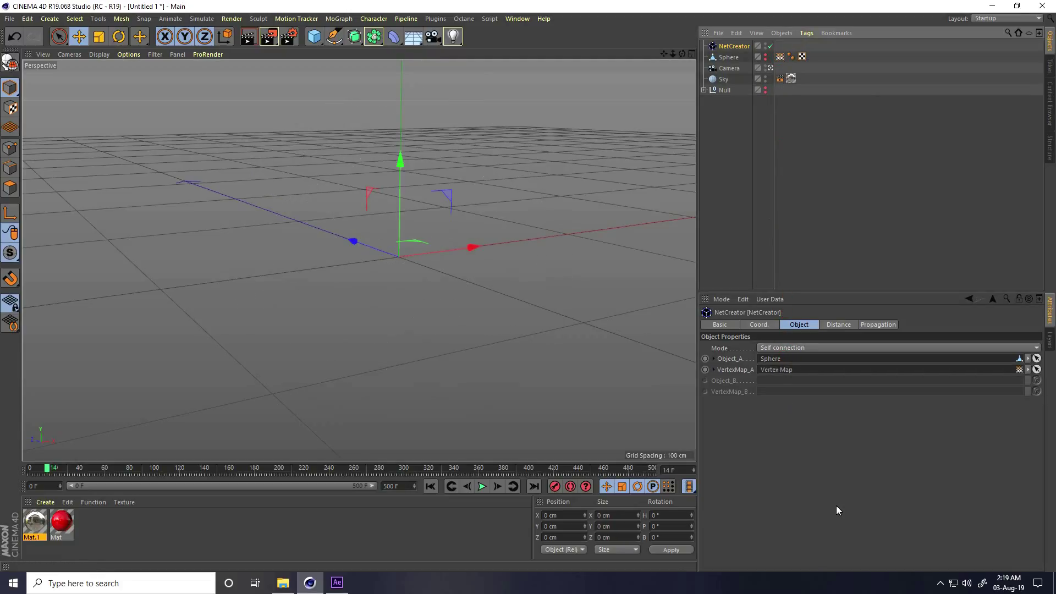
click(425, 486)
click(482, 486)
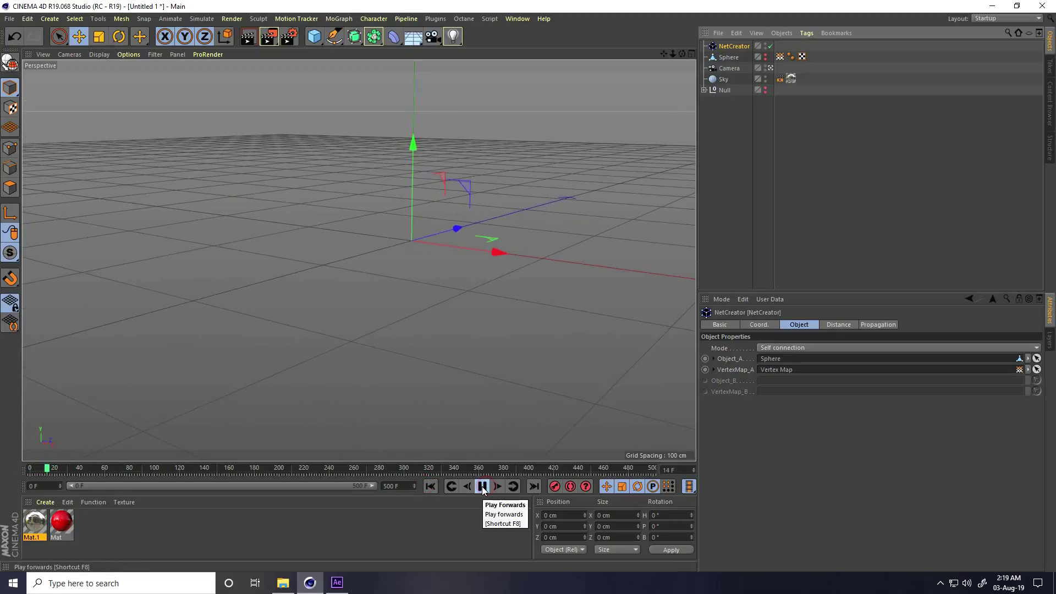
click(482, 486)
- Enable Propagation on the NetCreator and play the animation from the first frame to preview the growth
click(870, 326)
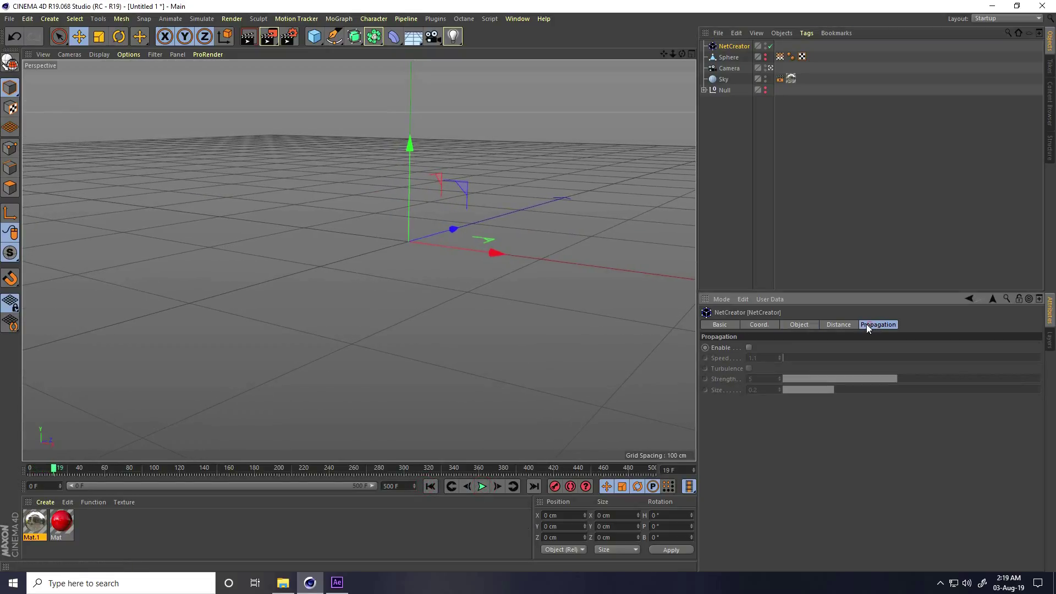
click(748, 348)
click(430, 486)
click(482, 486)
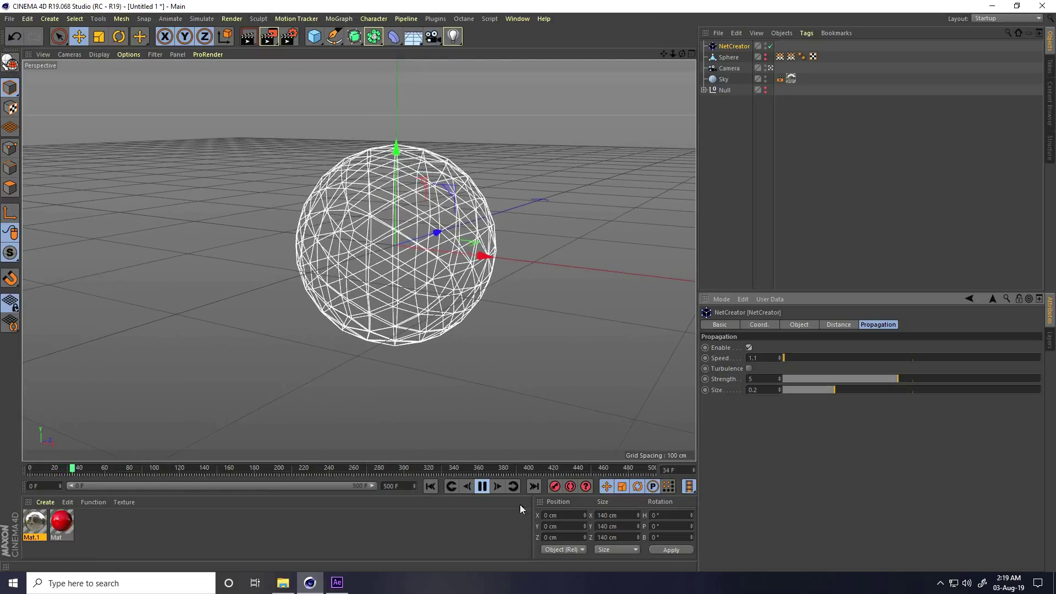
click(482, 488)
- Add a Circle spline with a 0.2 cm radius, Natural intermediate points and a Number of 2
click(334, 36)
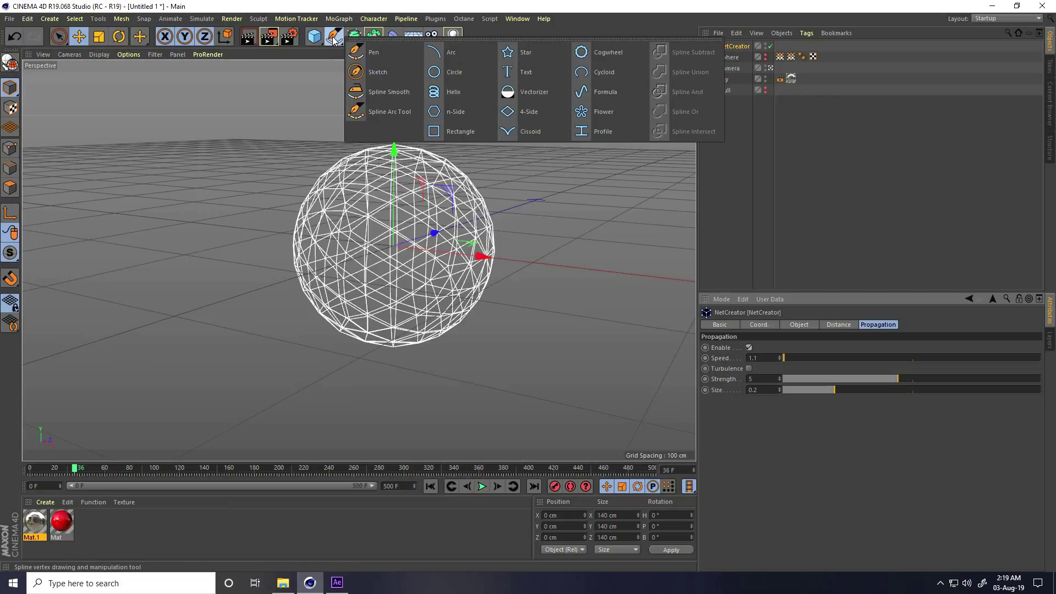
click(470, 76)
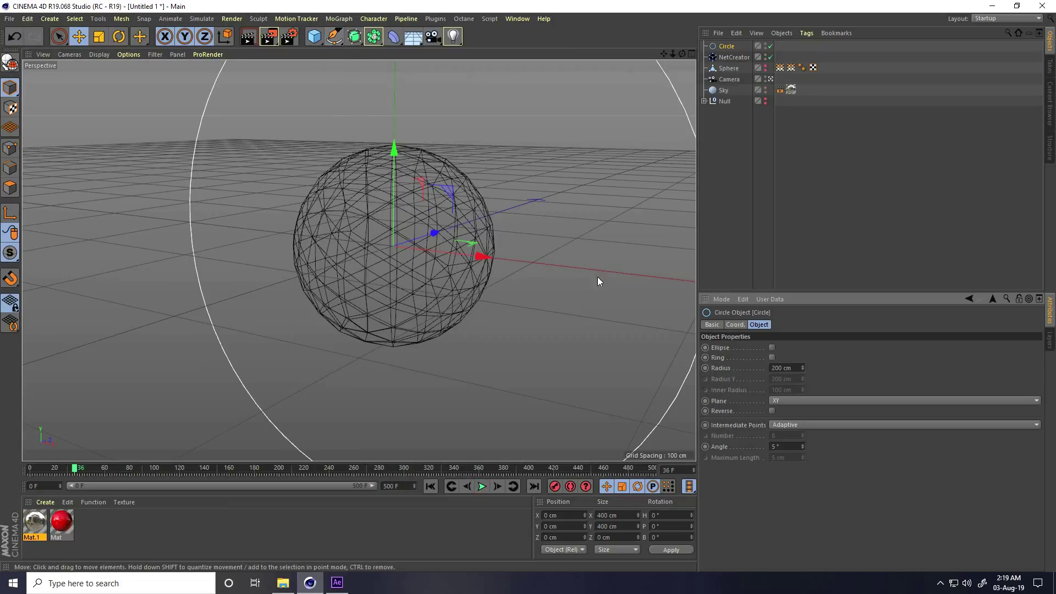
drag(797, 366, 752, 370)
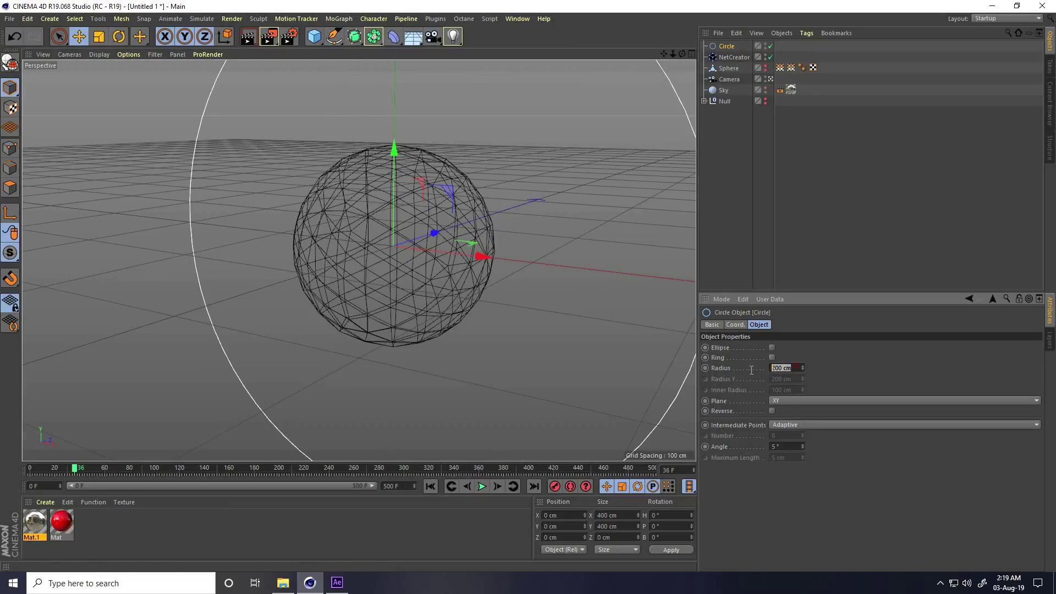
text(0.2)
key(Return)
click(788, 424)
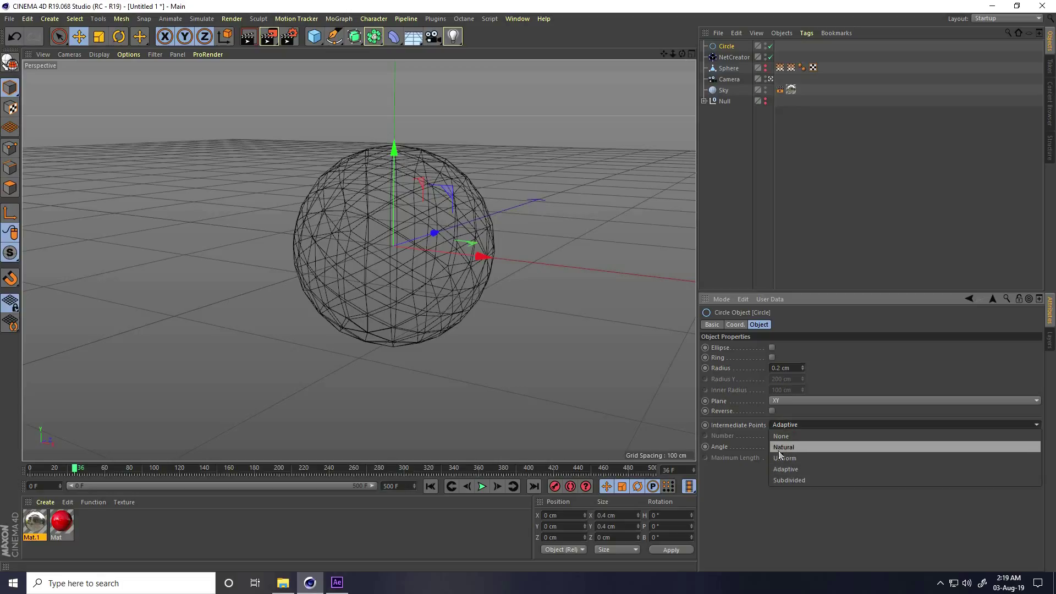
click(784, 447)
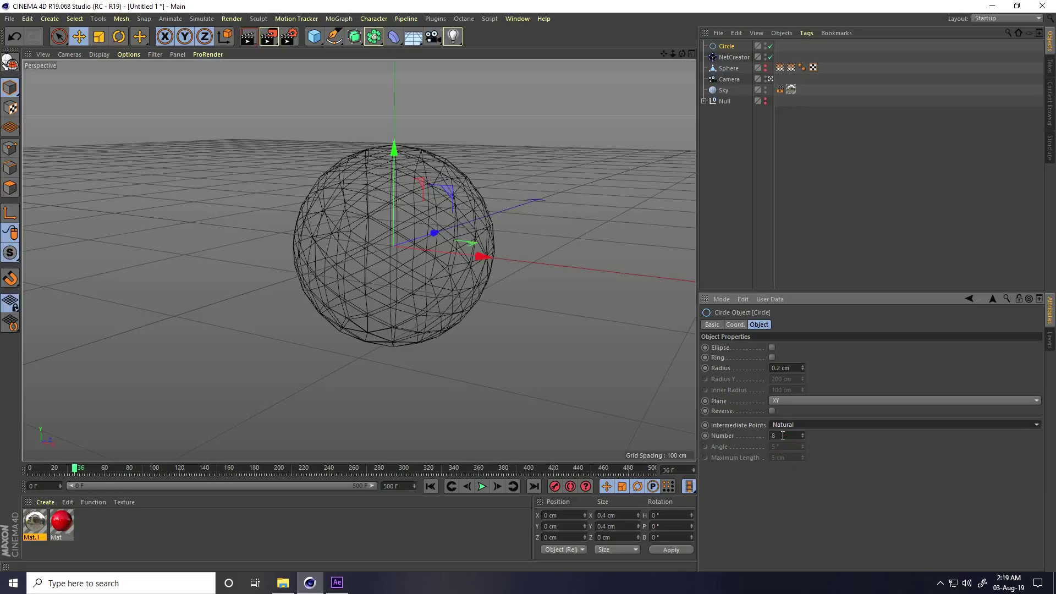
click(783, 436)
text(2)
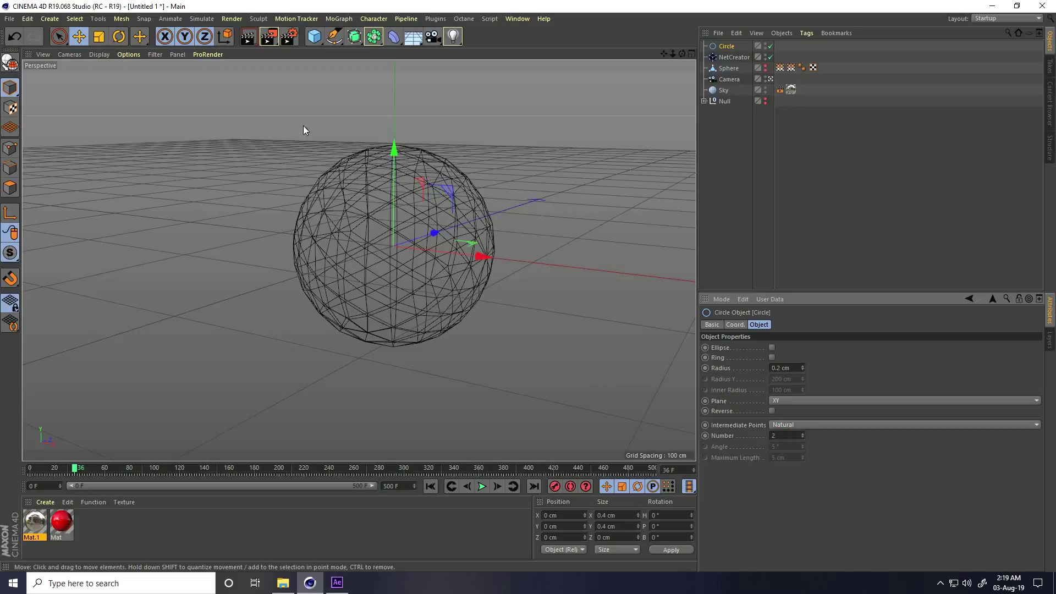
- Add a Sweep object, nest the Circle and NetCreator inside it, and inspect the resulting tubes up close
drag(373, 36, 392, 89)
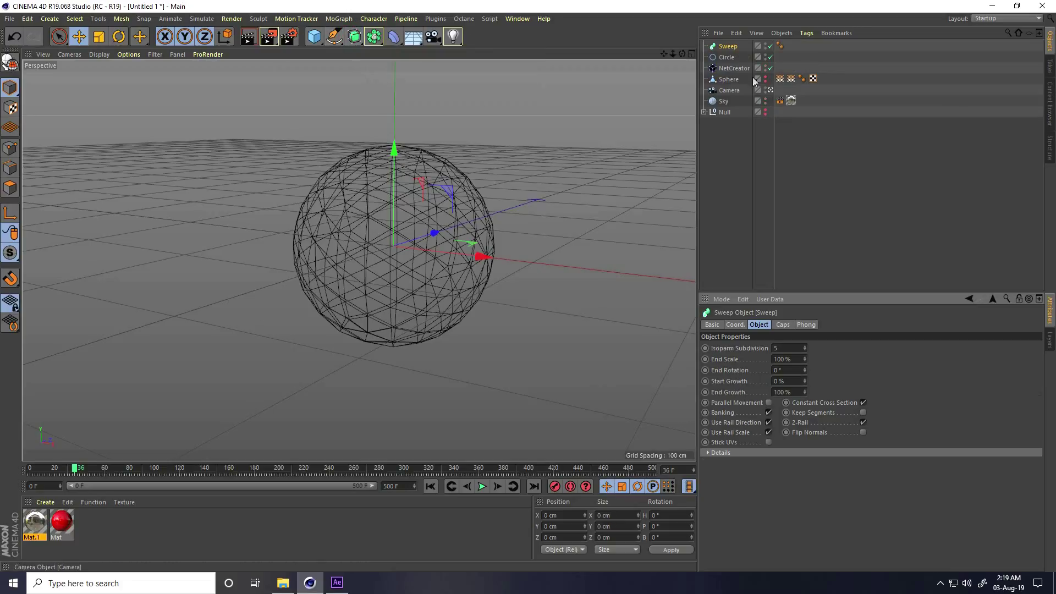
click(731, 68)
ctrl+click(727, 57)
drag(728, 61, 728, 46)
scroll(425, 203, up, 6)
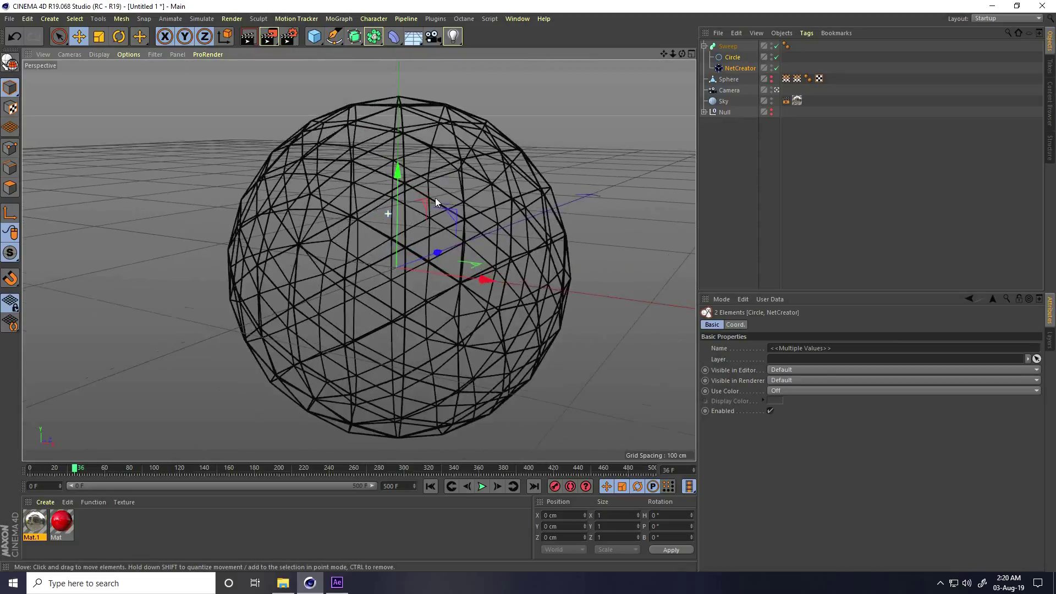
scroll(302, 209, up, 8)
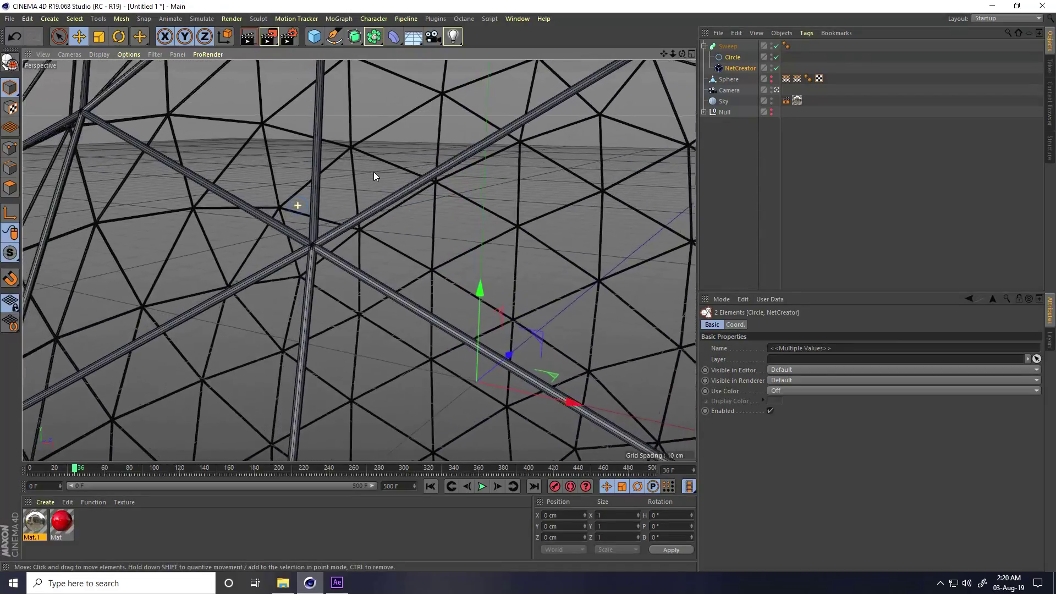
scroll(345, 247, up, 1)
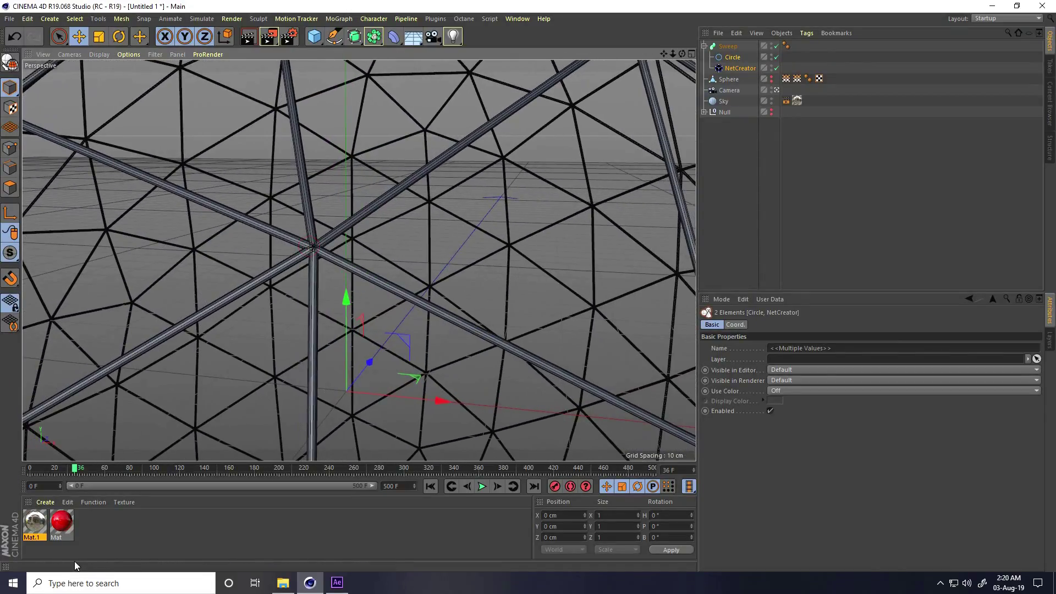
- Duplicate the red material and set the copy's color hue to 200° for a blue material
click(59, 523)
ctrl+drag(60, 523, 35, 527)
double_click(35, 523)
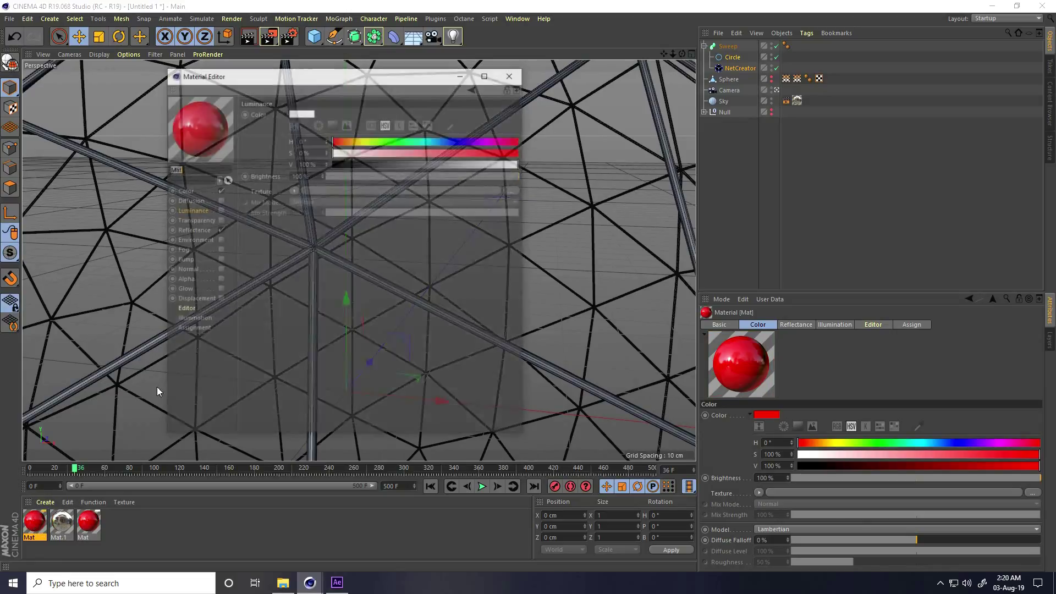
click(191, 211)
click(184, 190)
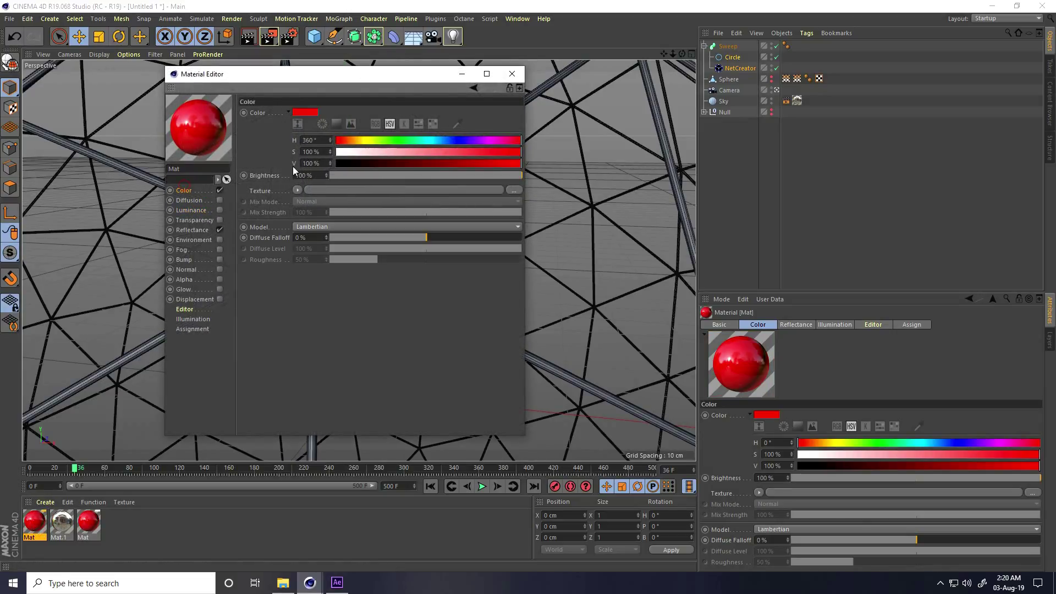
text(200)
key(Return)
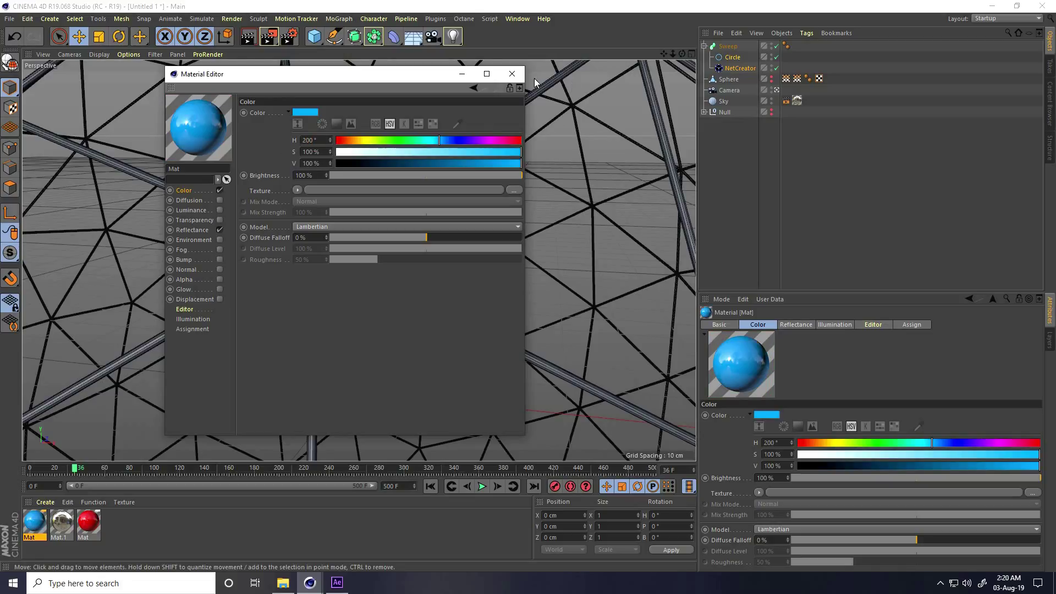
click(511, 74)
- Apply the blue material to the Sweep object and check the sphere network
drag(33, 522, 721, 44)
scroll(396, 200, down, 10)
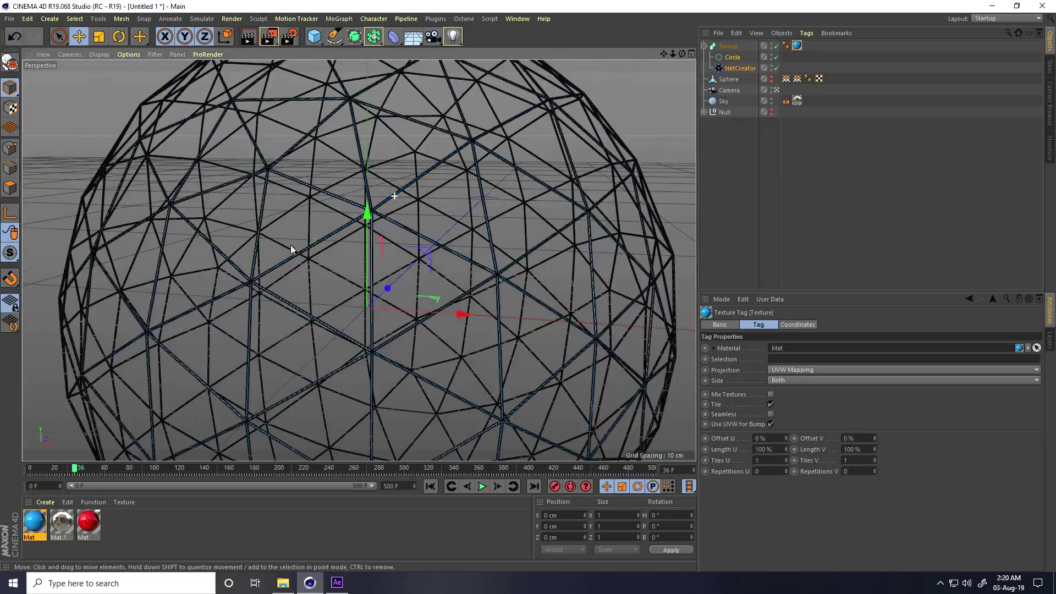
scroll(330, 236, up, 6)
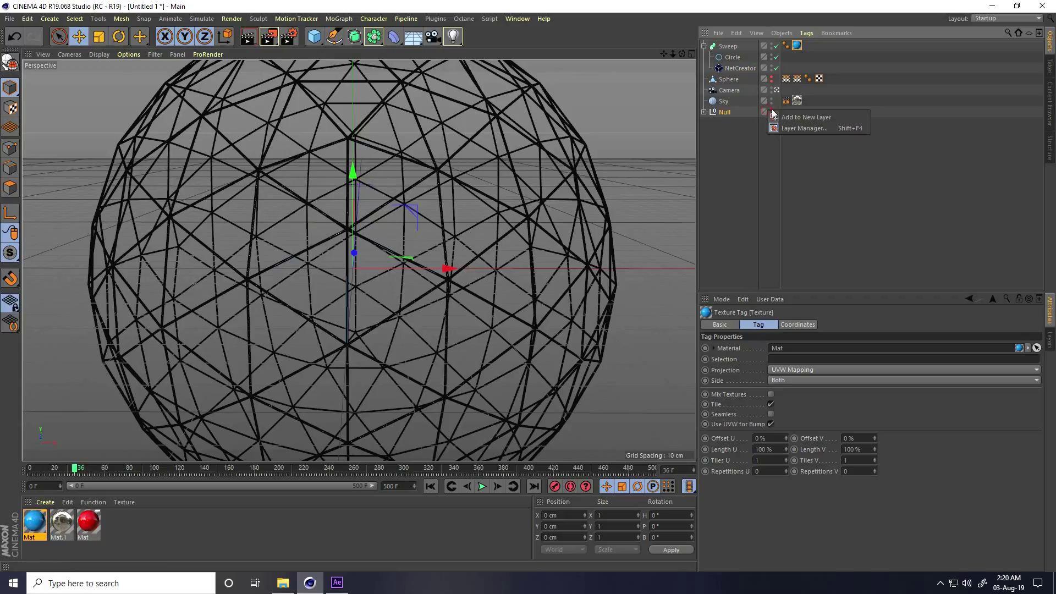
- Make the Null holding the ring network visible again, then deselect everything
click(769, 112)
click(771, 114)
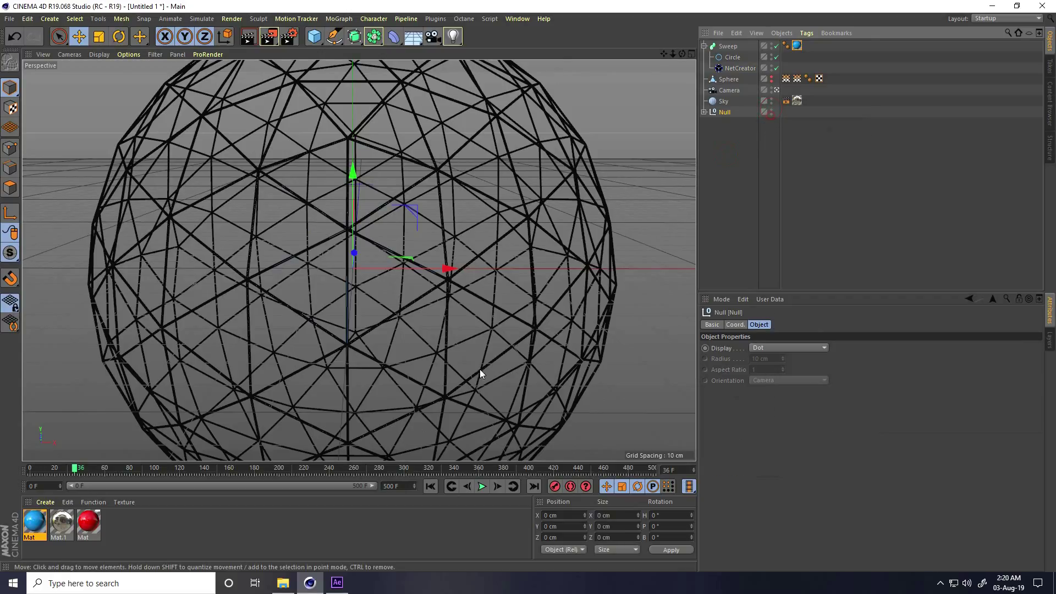
scroll(485, 326, down, 3)
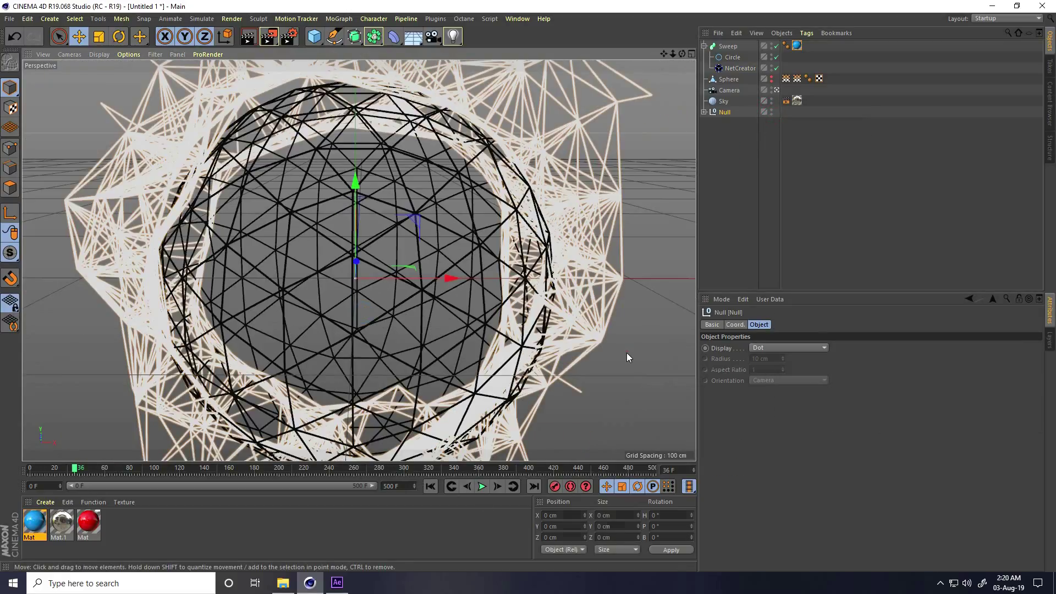
click(627, 353)
scroll(354, 256, down, 1)
- Change the viewport display to Gouraud Shading and inspect the ring and sphere together from several angles
click(98, 53)
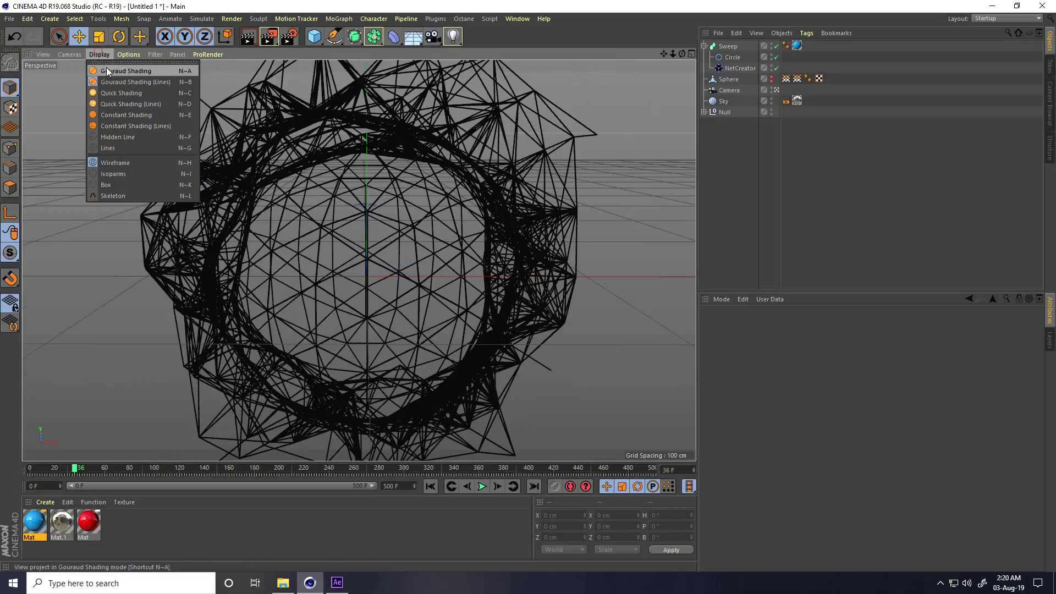
click(104, 66)
alt+drag(270, 162, 317, 160)
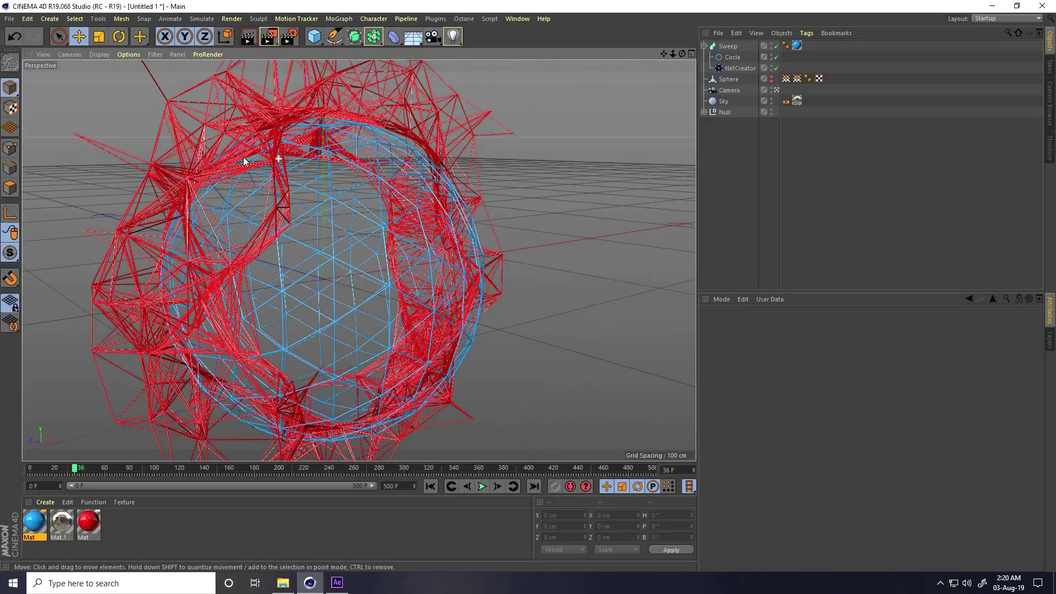
alt+drag(295, 218, 271, 214)
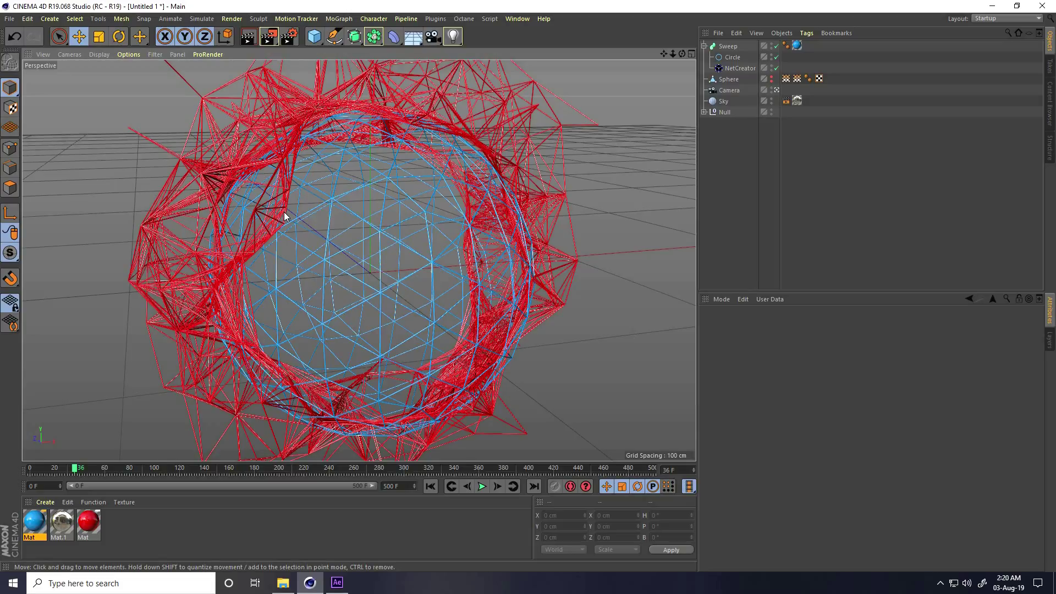
- Switch to After Effects and create a 1920 x 1080 composition named Comp 1 with the HDTV 1080 29.97 preset
click(339, 586)
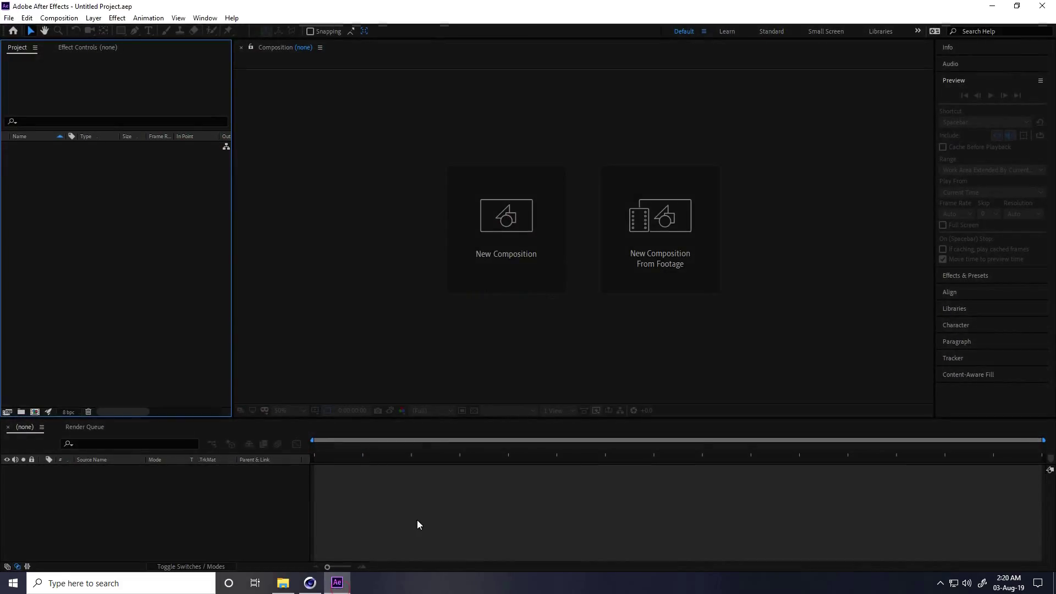
click(533, 255)
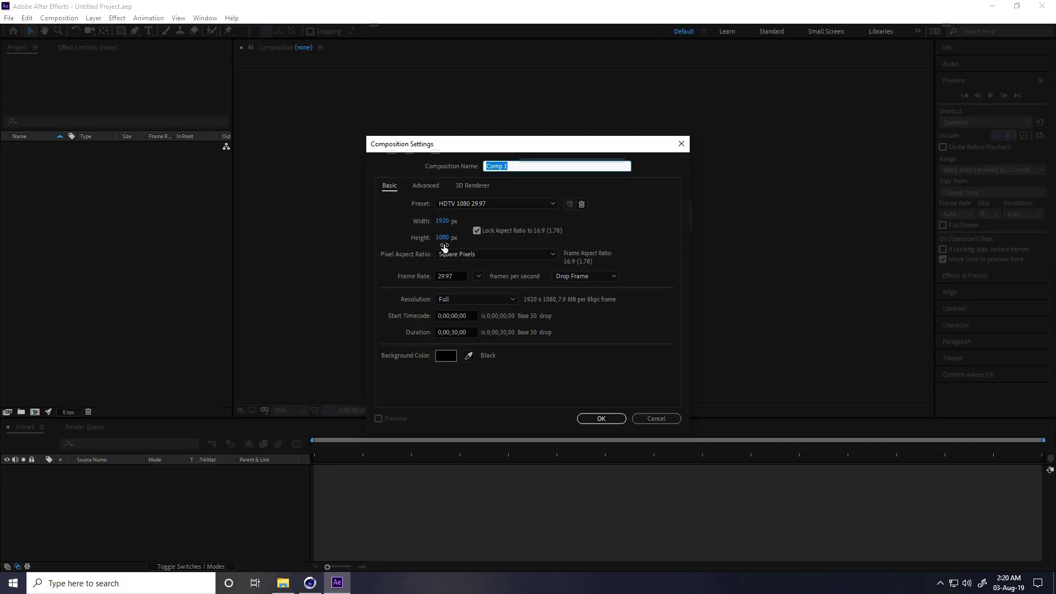
click(597, 419)
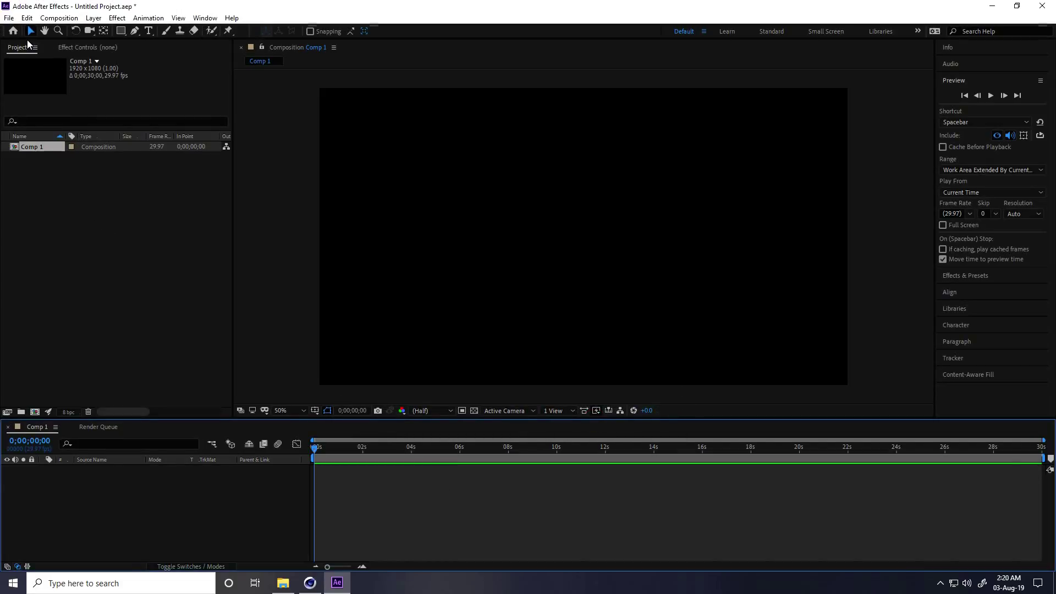
- Import the PNG sequence starting with a0000 from the Desktop graphics/ren 1 folder, then add it to the Comp 1 timeline and play it
right_click(35, 213)
mouse_move(162, 269)
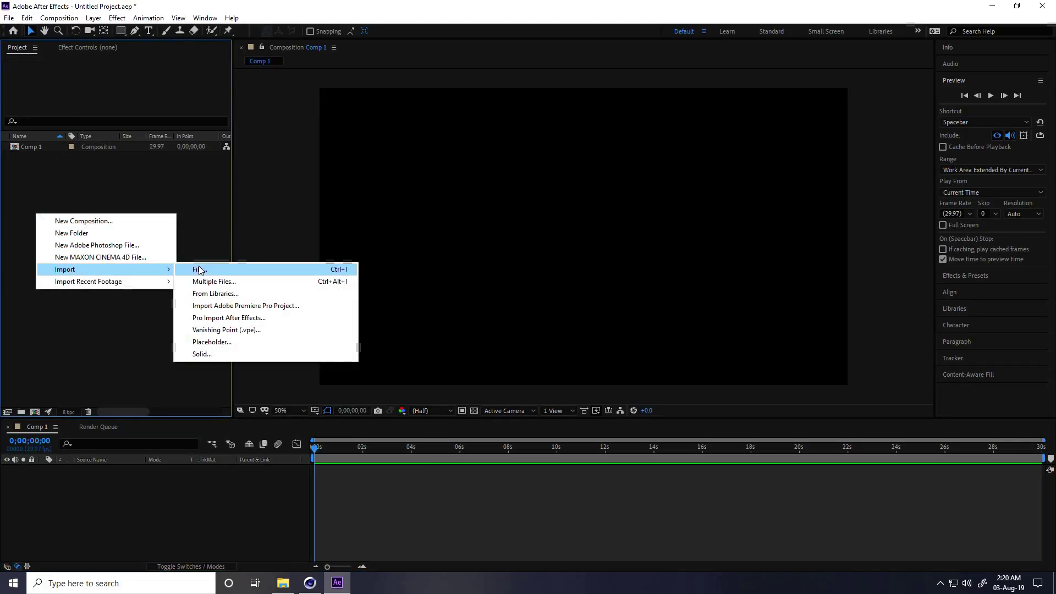
click(222, 269)
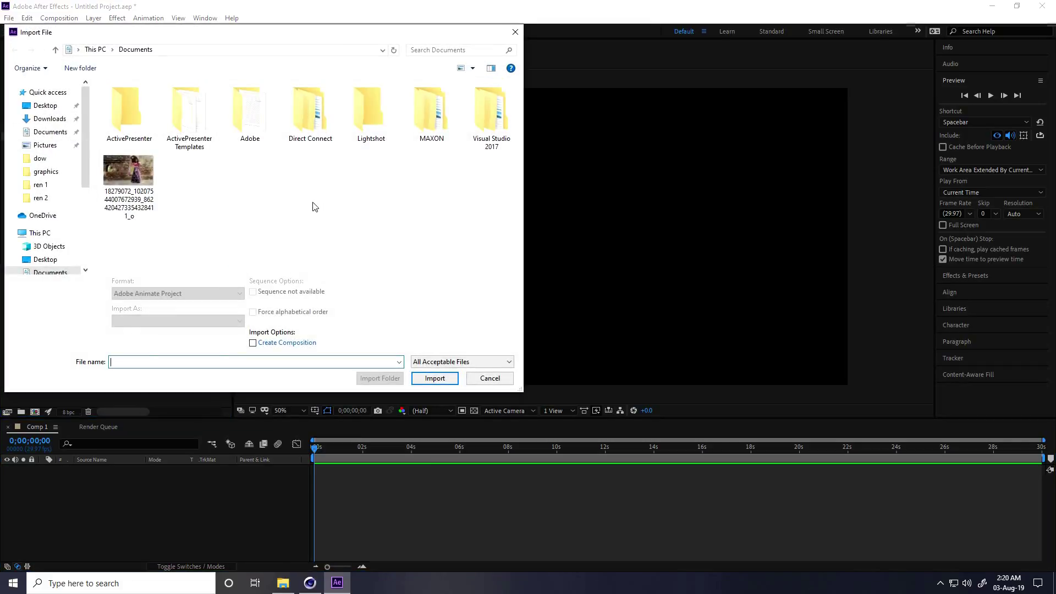
click(43, 106)
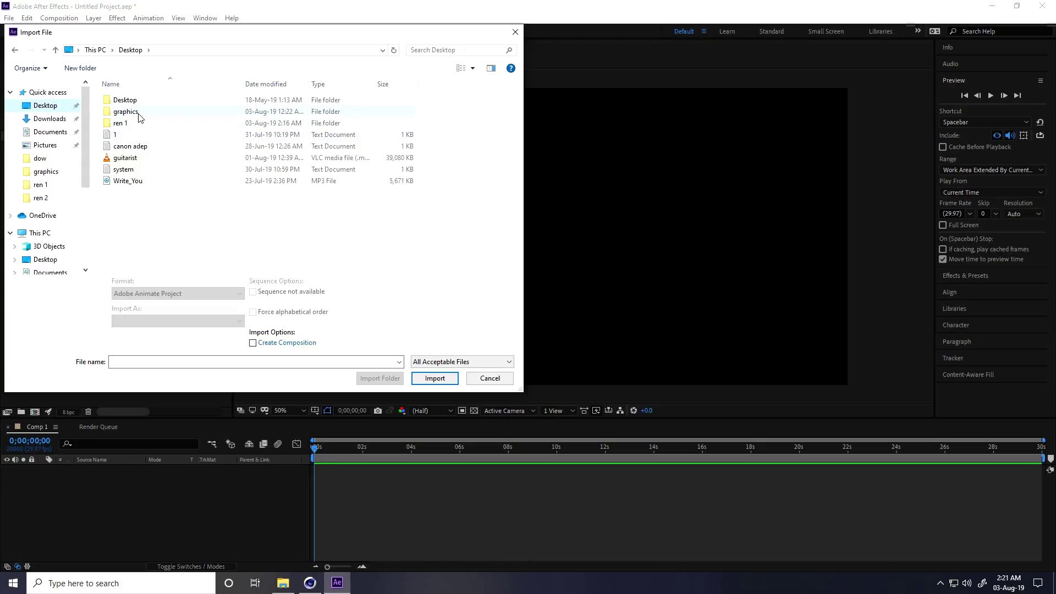
double_click(138, 112)
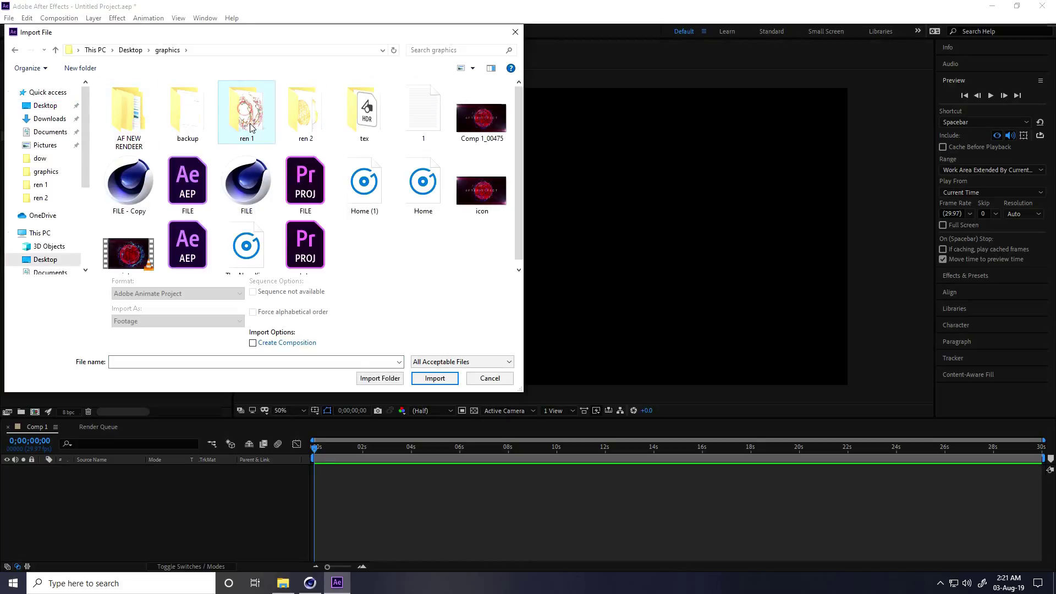
double_click(249, 118)
click(122, 101)
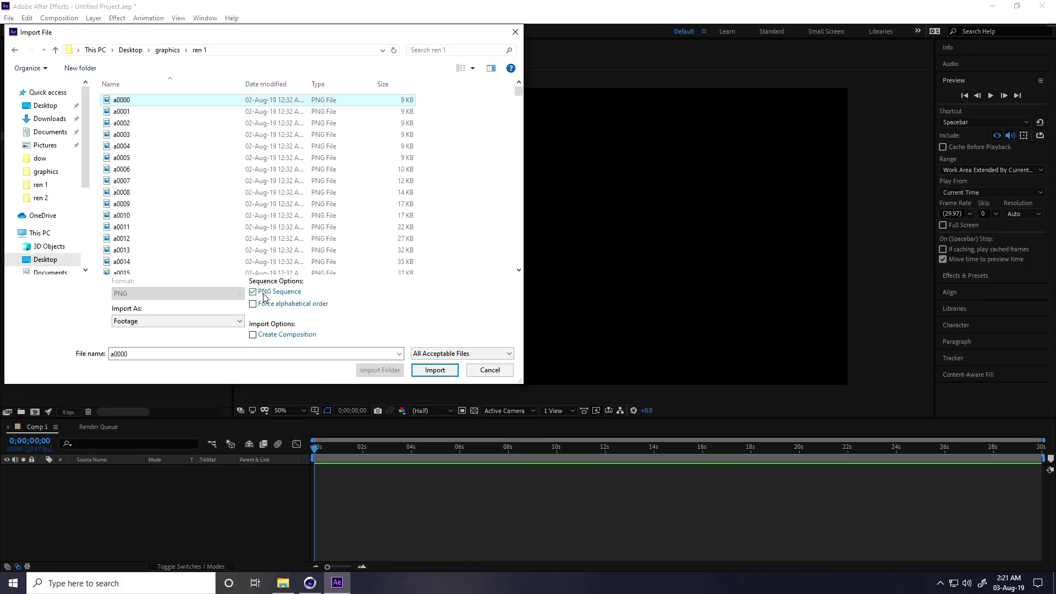
click(422, 372)
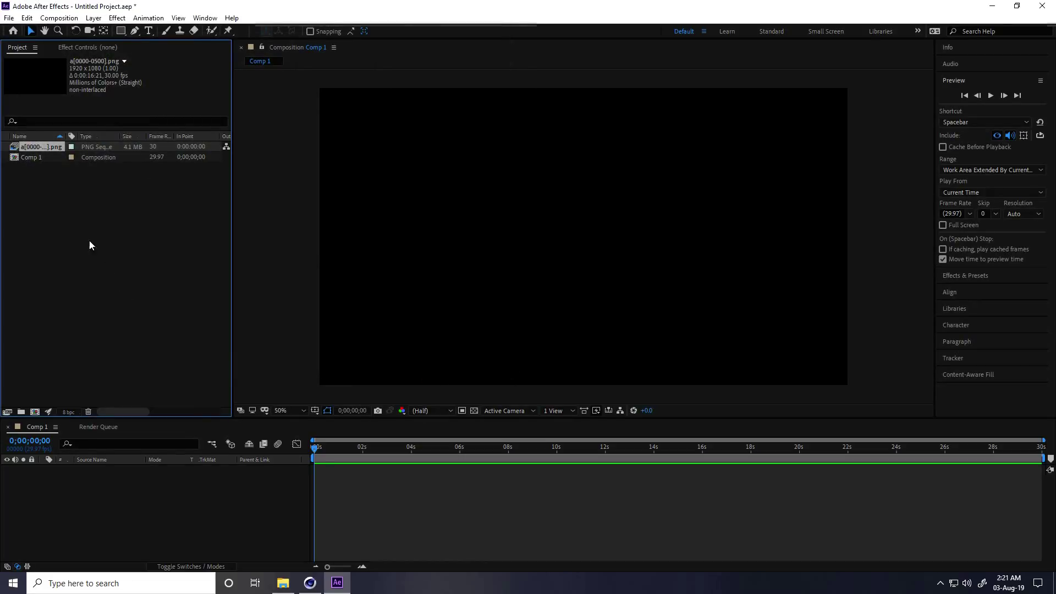
drag(40, 144, 125, 515)
key(space)
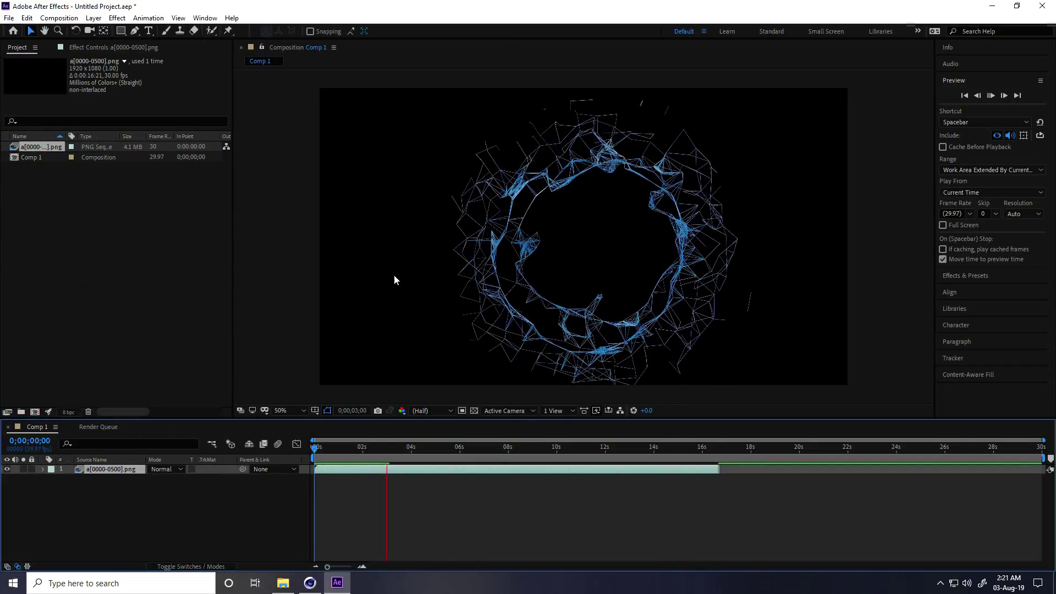
- Import the PNG sequence starting with b0000 from the graphics/ren 2 folder and place it above the a[0000-0500].png layer in Comp 1
right_click(77, 204)
mouse_move(204, 259)
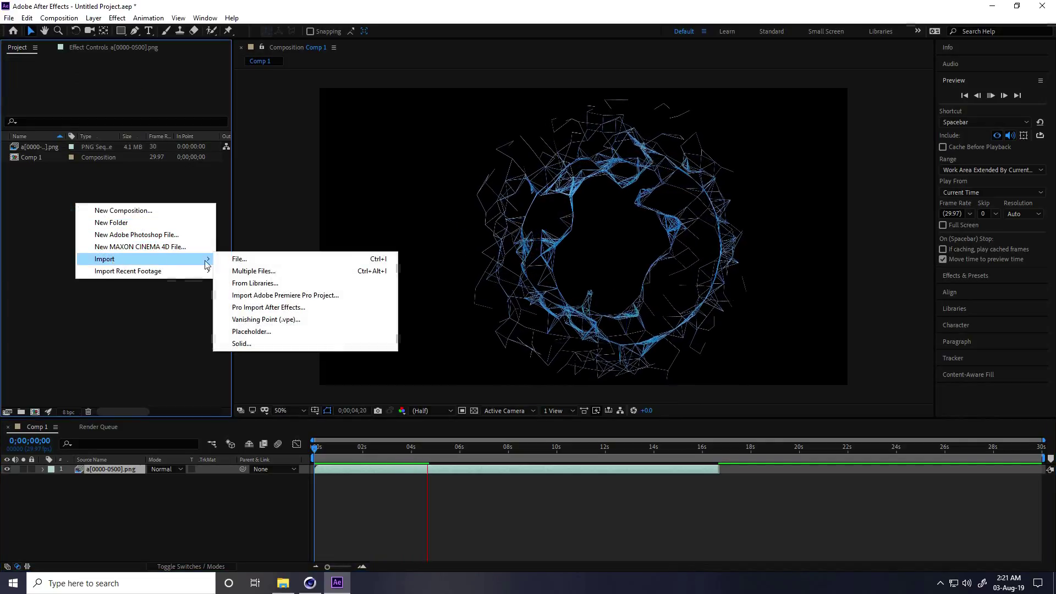
click(272, 263)
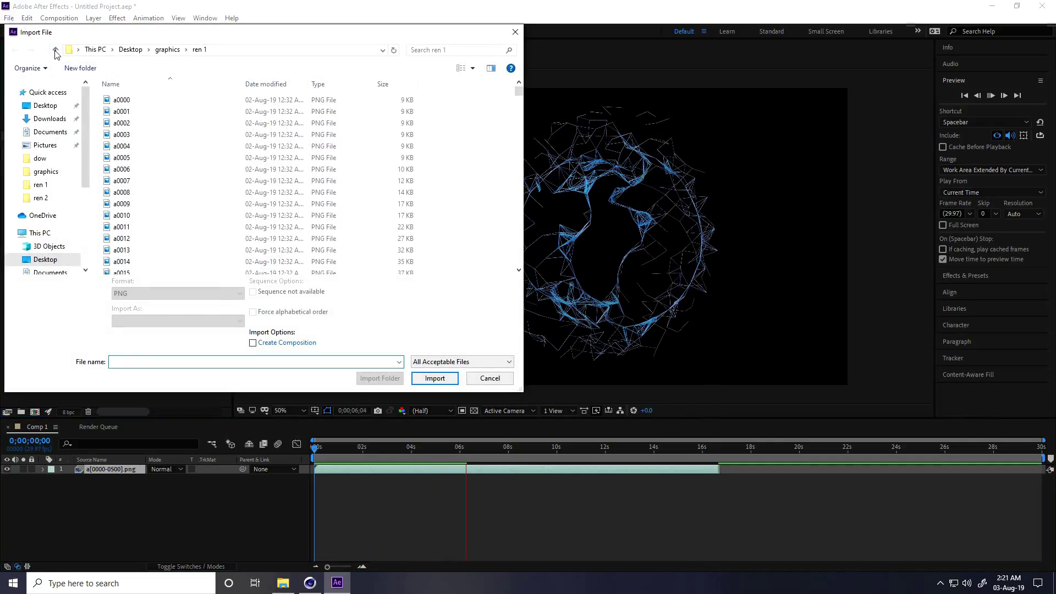
double_click(306, 112)
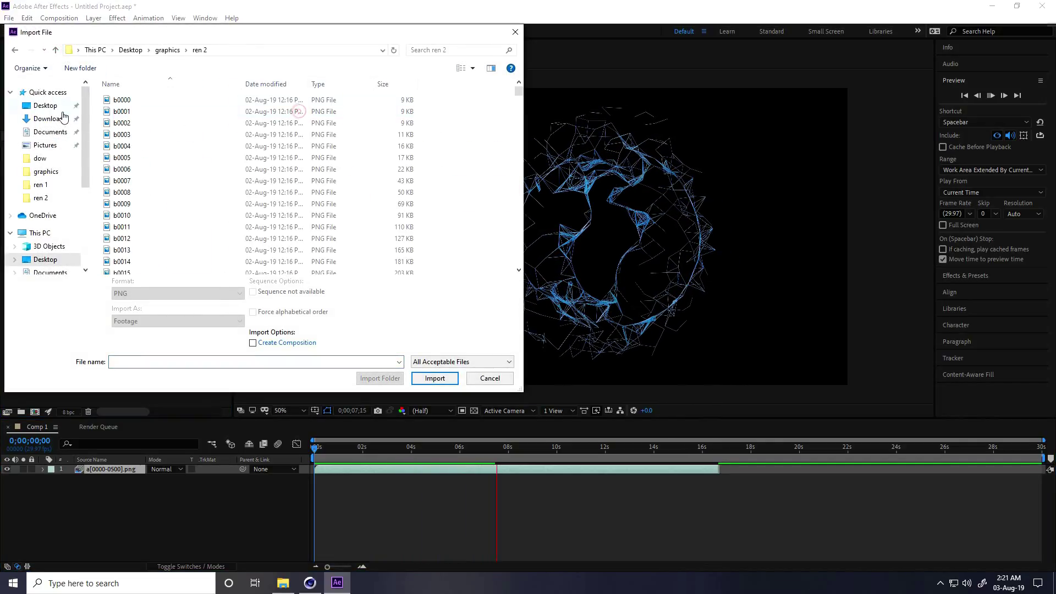
click(122, 100)
click(417, 370)
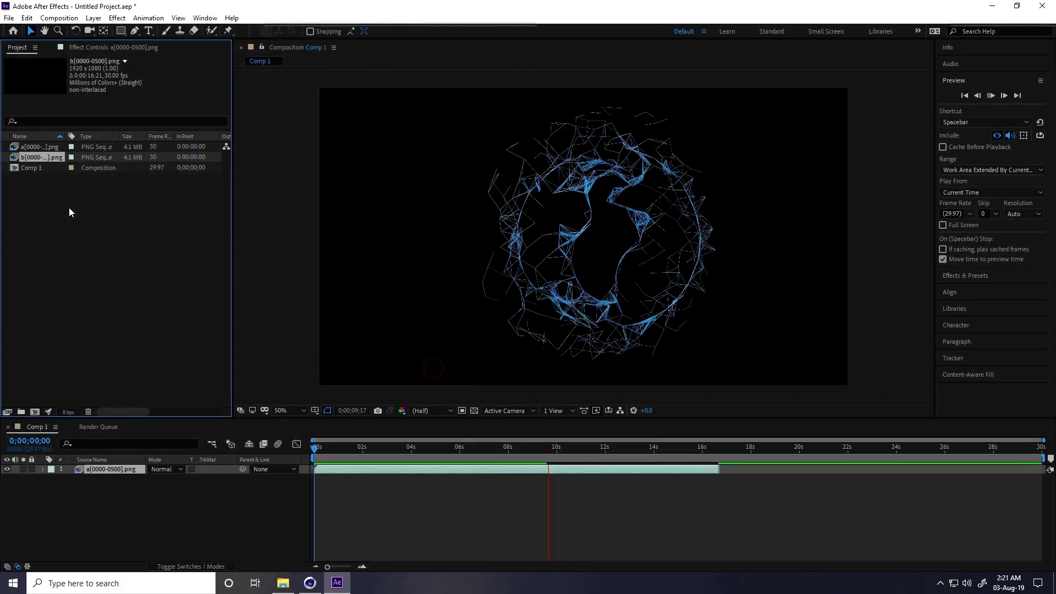
drag(38, 156, 129, 512)
drag(97, 477, 98, 467)
- Play Comp 1 from its first frame to check how the two sequences look together
drag(633, 449, 561, 447)
key(Home)
key(space)
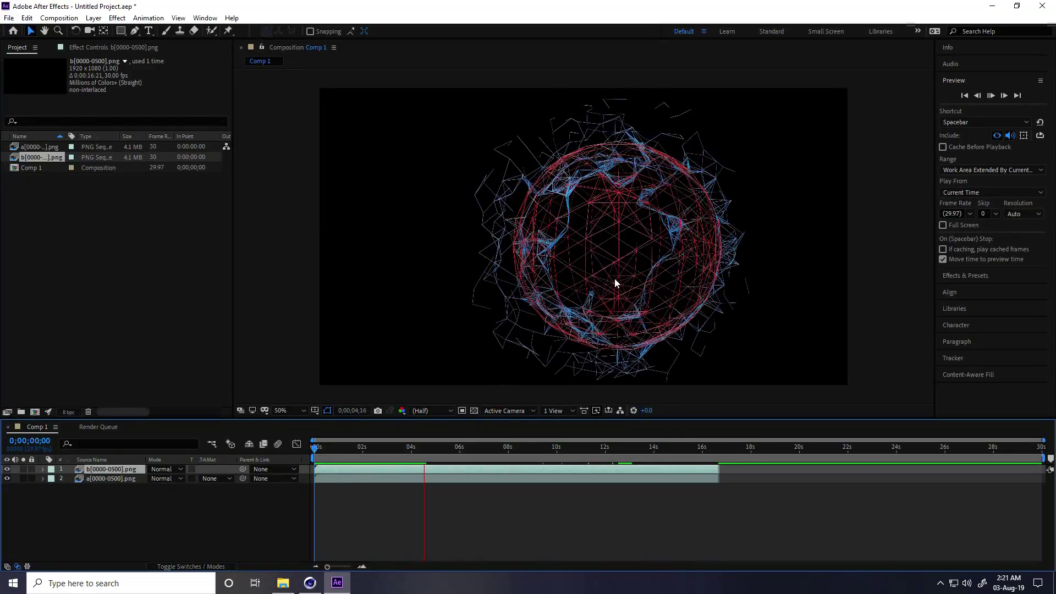
key(space)
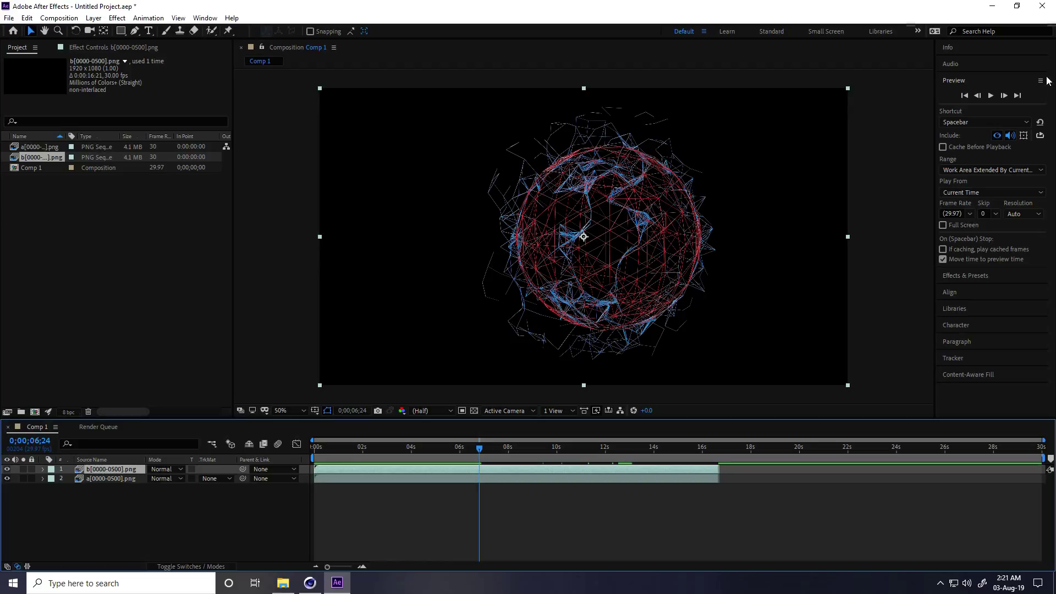
- Find the Stylize Glow effect and apply it to both the a[0000-0500].png and b[0000-0500].png layers
click(948, 276)
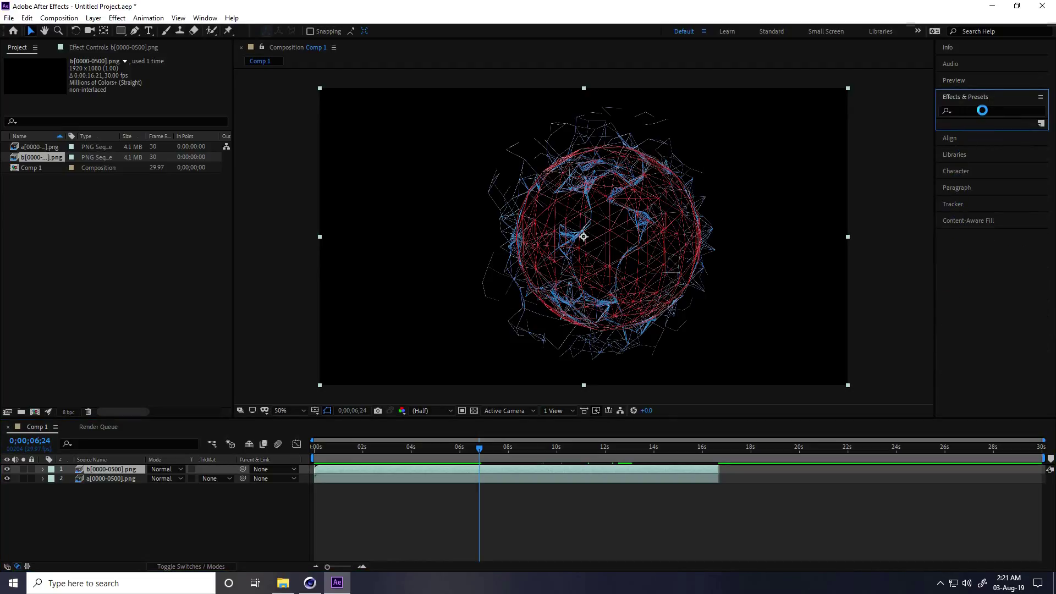
click(972, 111)
text(glow)
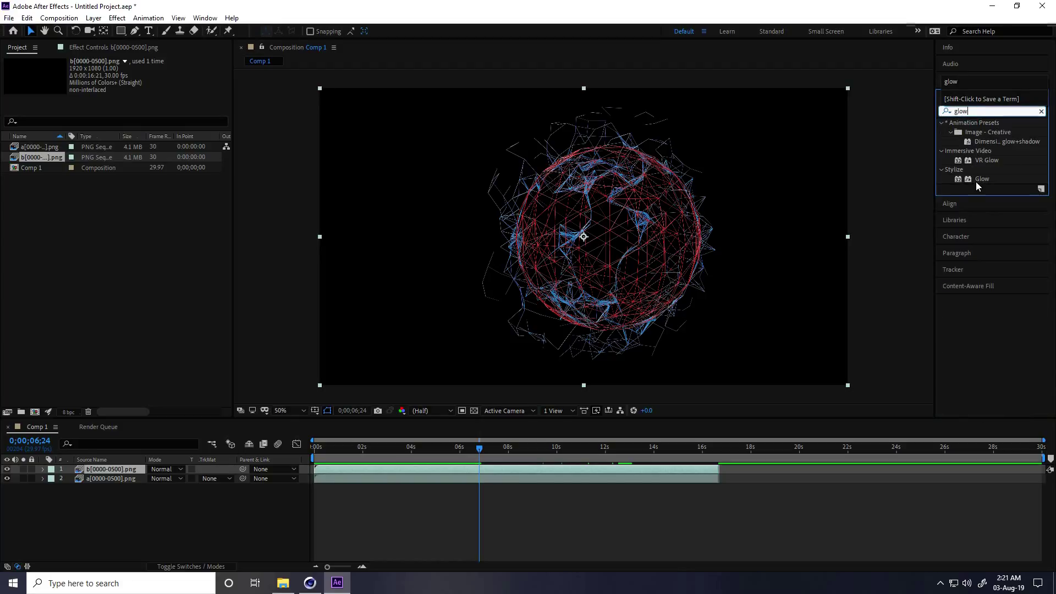
drag(982, 180, 104, 478)
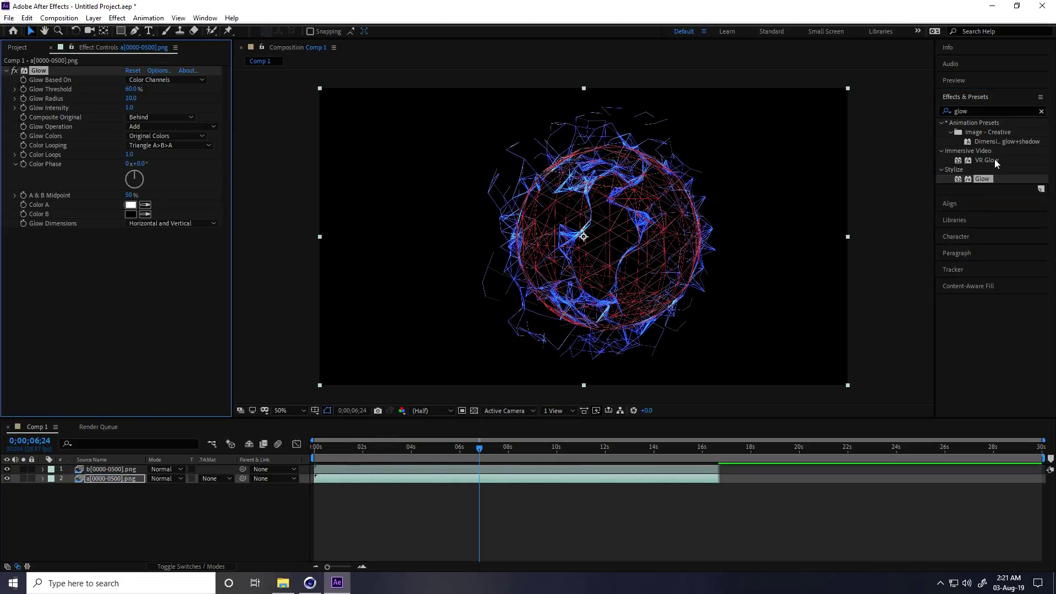
drag(986, 180, 63, 471)
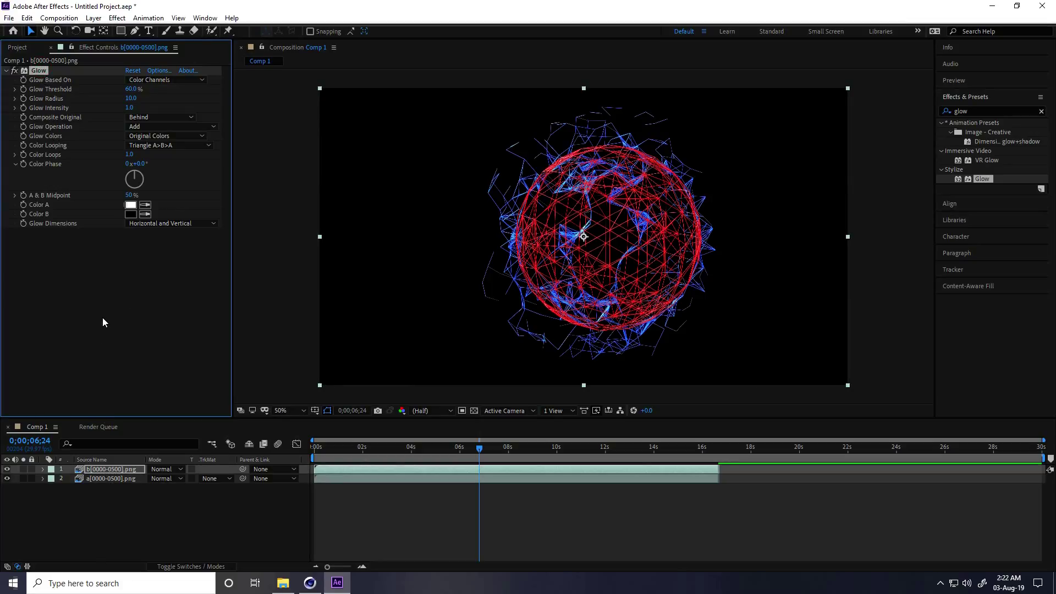
- Duplicate Glow on the b[0000-0500].png layer, set the copy to threshold 100%, radius 166 and intensity 2.2, and preview the result
key(ctrl+d)
drag(132, 253, 168, 270)
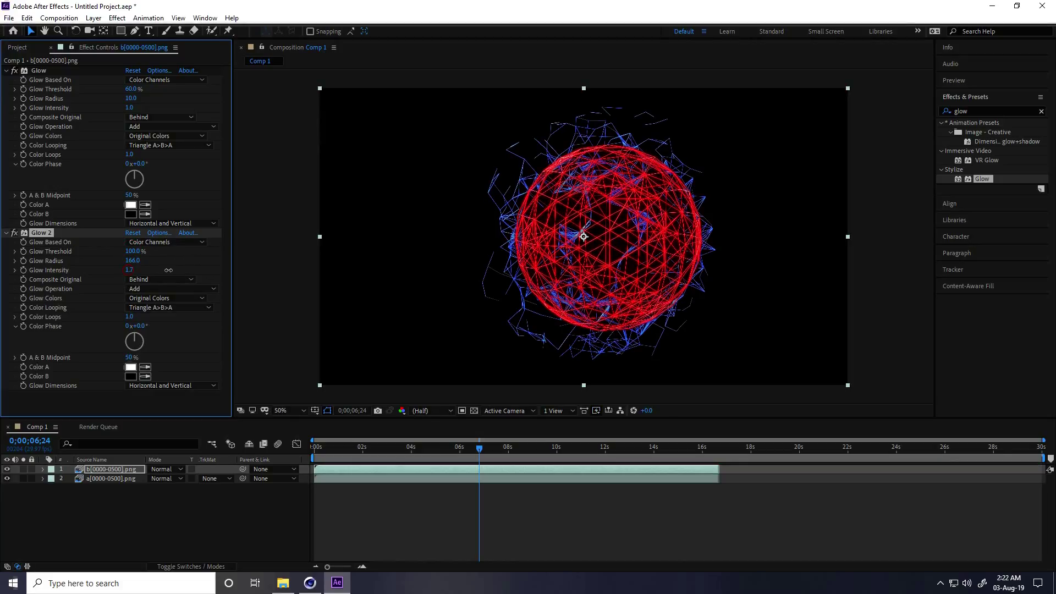
drag(483, 447, 356, 450)
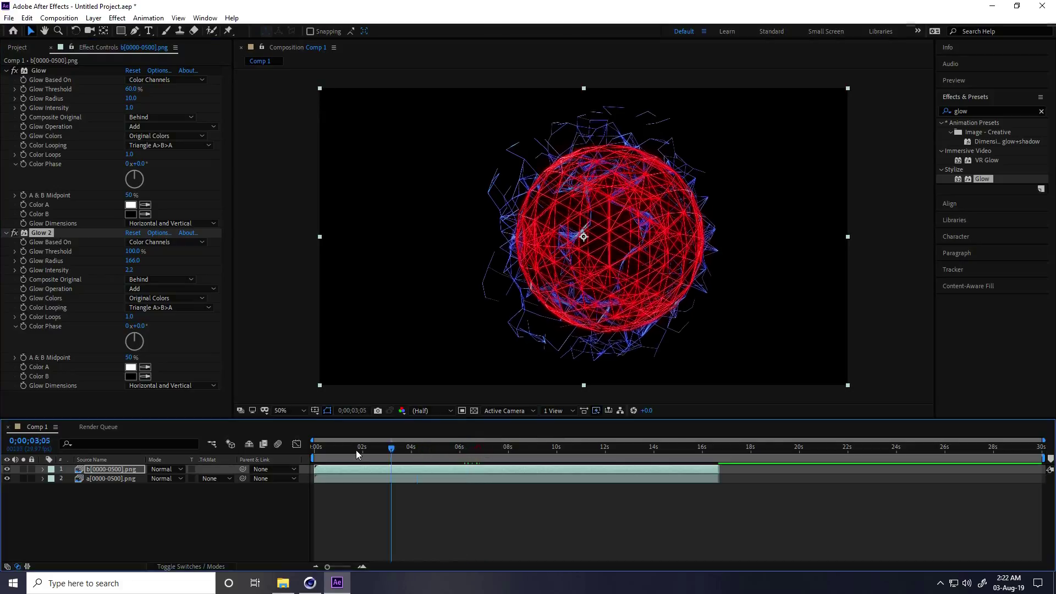
key(space)
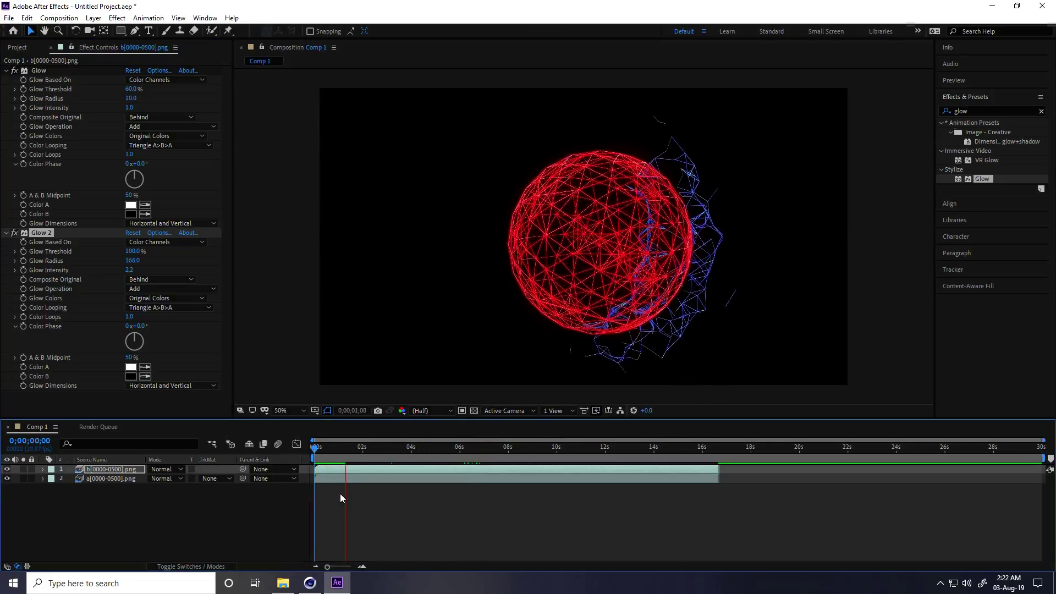
click(443, 261)
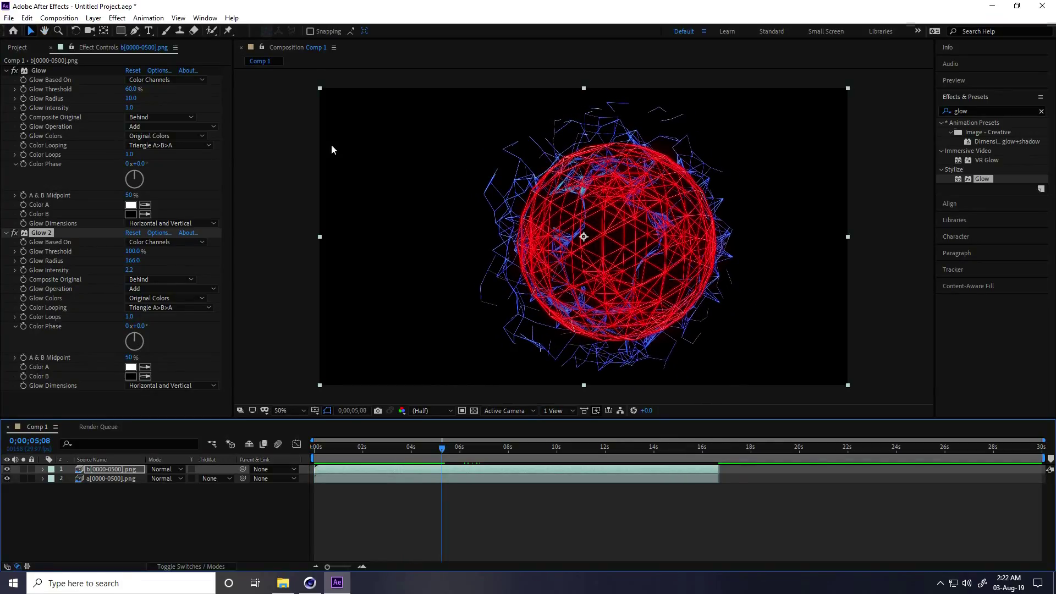
- Create a 1920 x 1080 black solid named BG in Comp 1
right_click(144, 518)
mouse_move(172, 397)
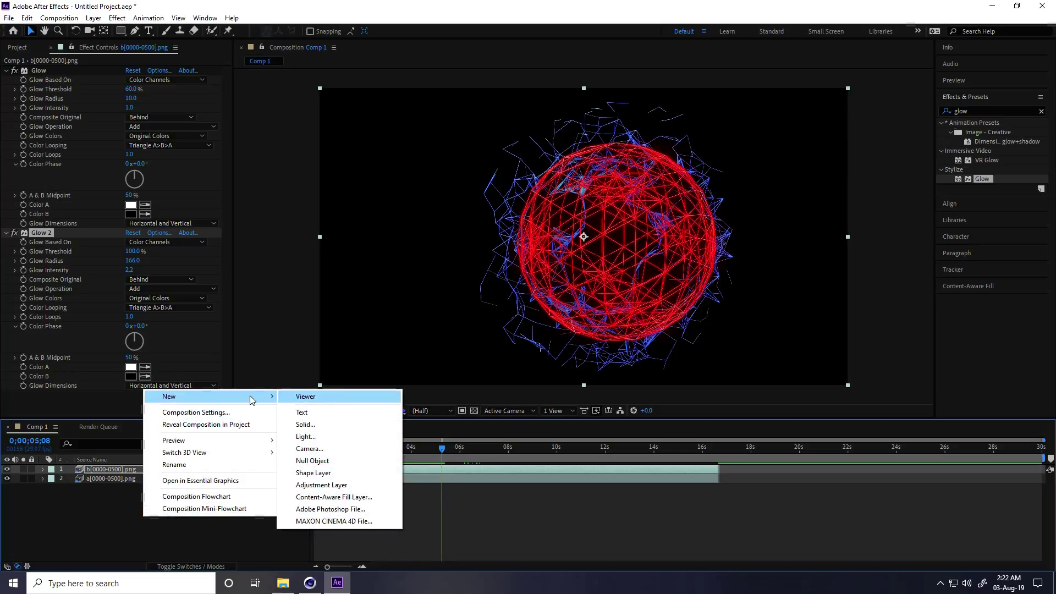
click(322, 422)
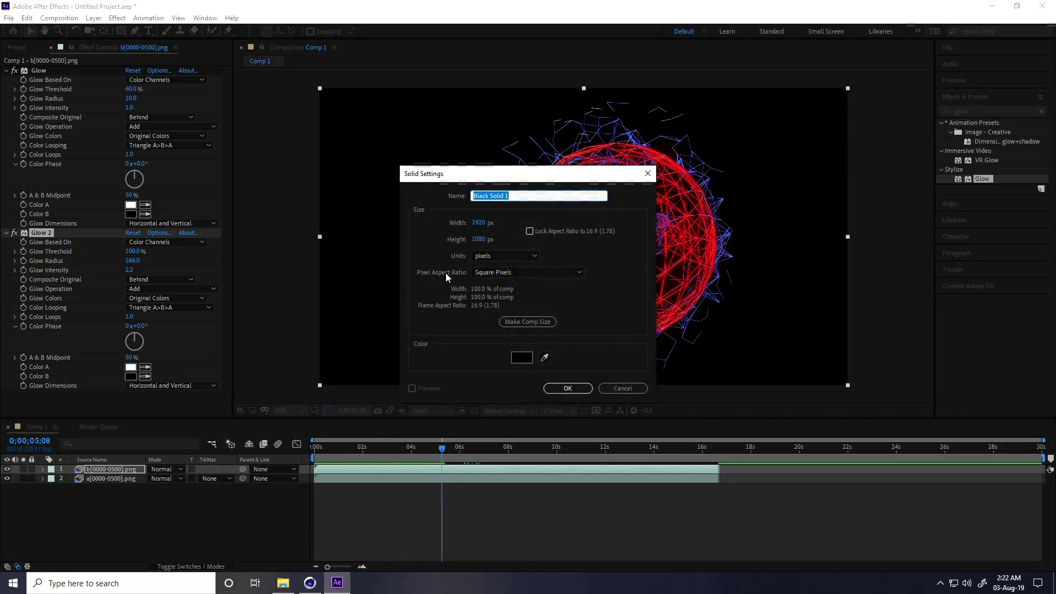
text(BG)
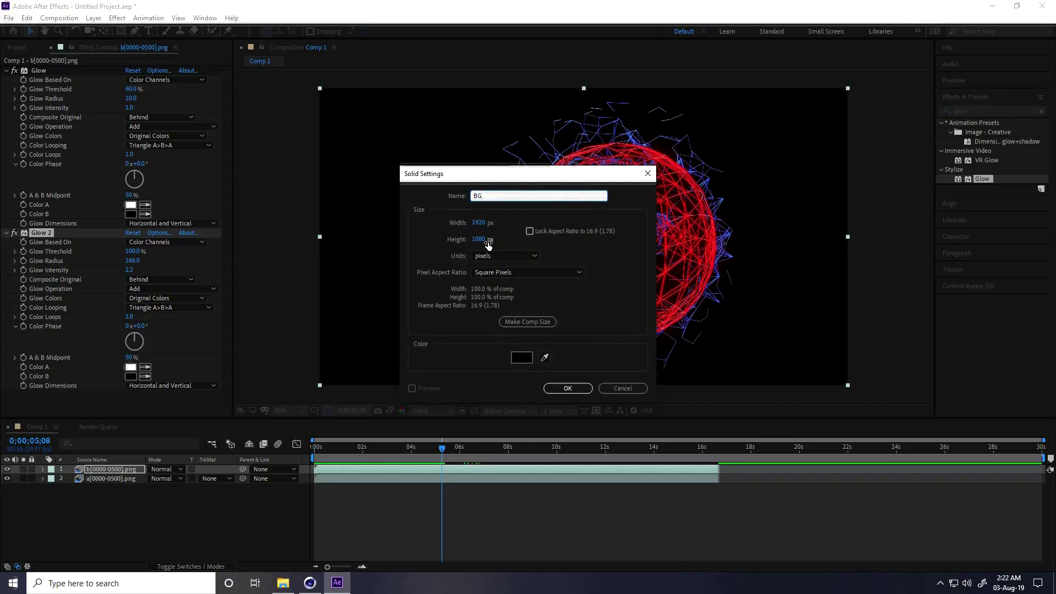
click(567, 388)
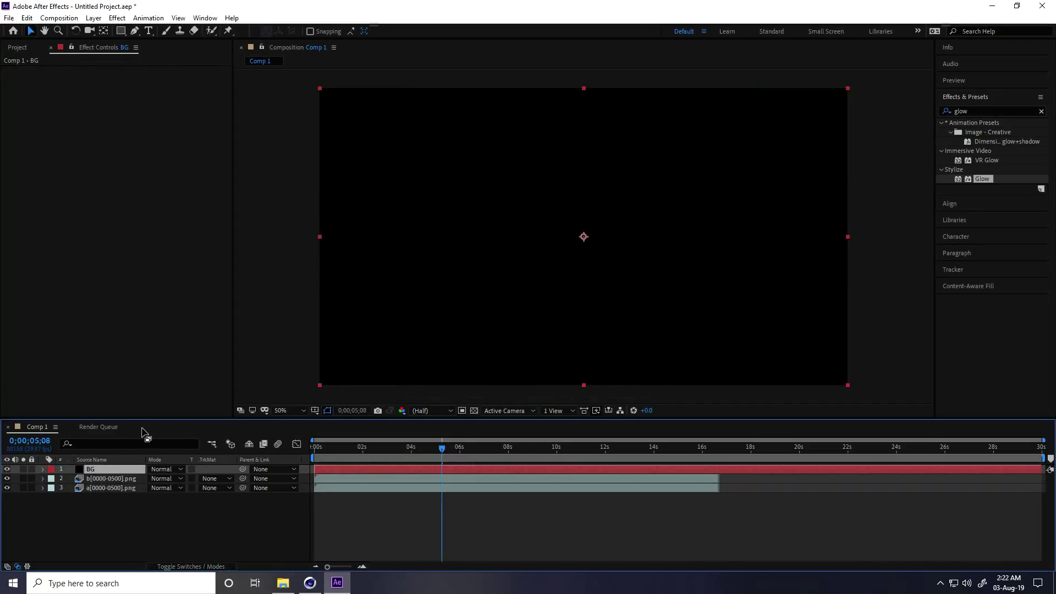
- Find the Gradient Ramp effect and apply it to the BG solid
click(982, 112)
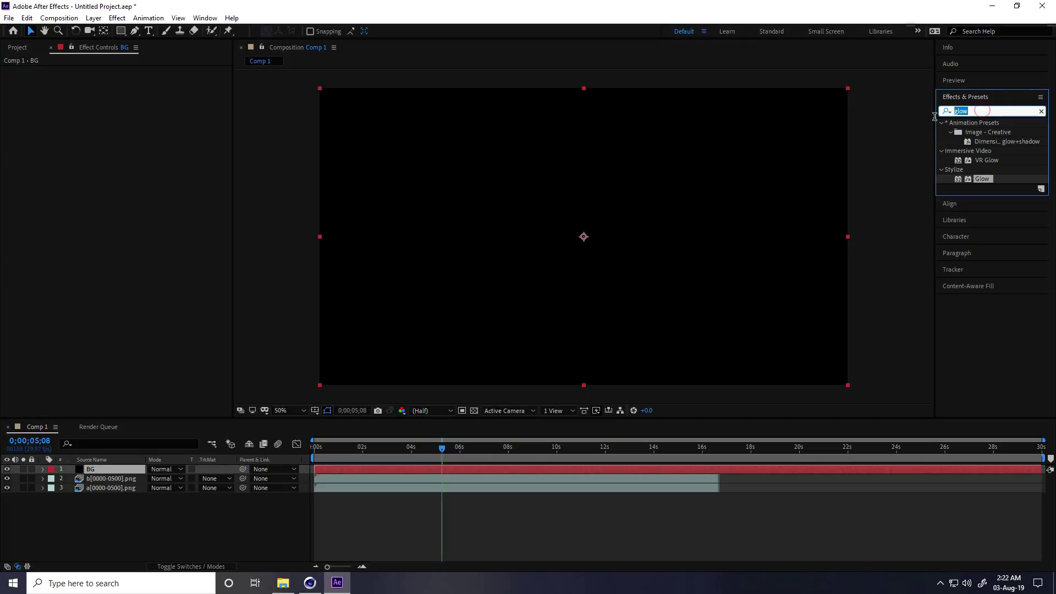
text(ramp)
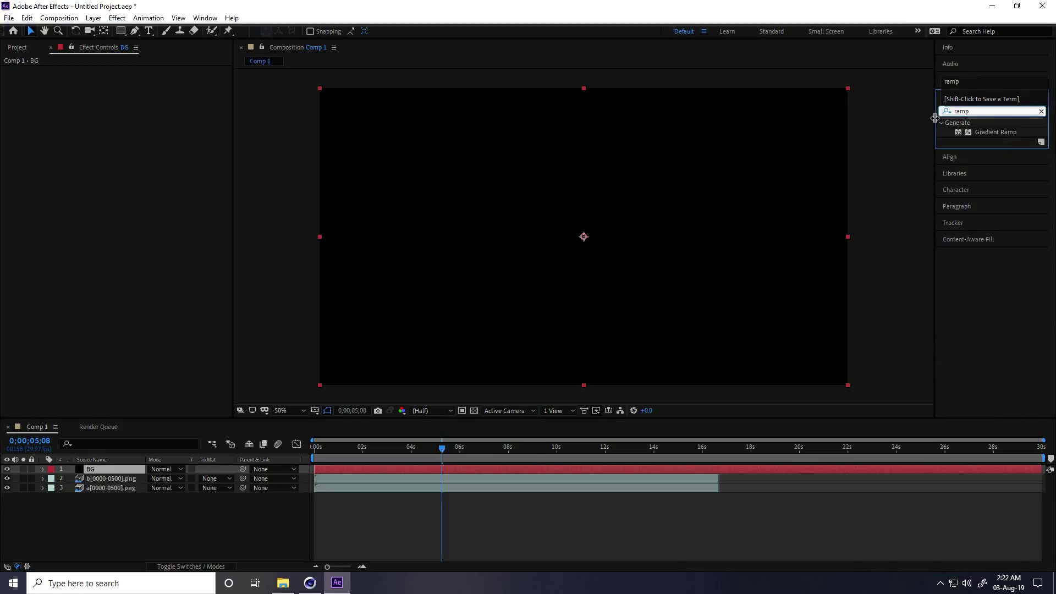
drag(995, 132, 84, 472)
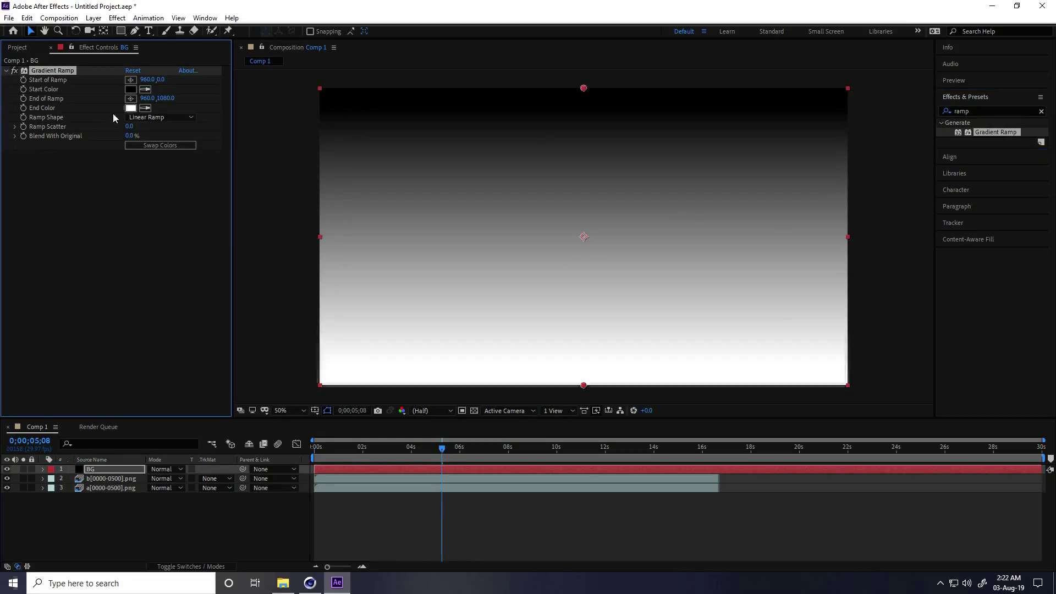
- Set the gradient's shape to Radial Ramp and move its start point to the frame centre at about 962, 540
click(163, 117)
click(175, 143)
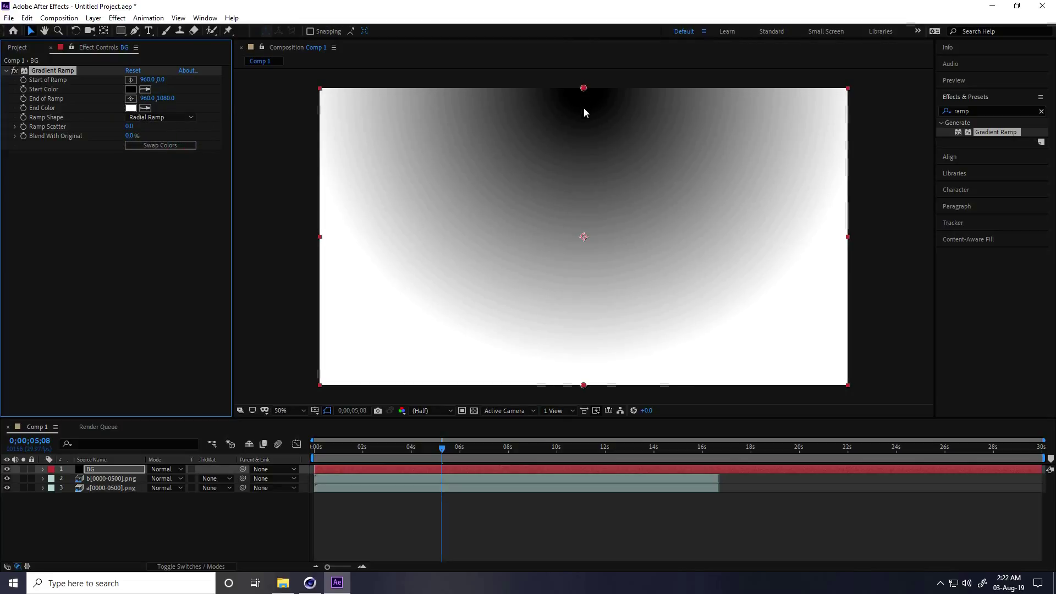
drag(582, 93, 585, 239)
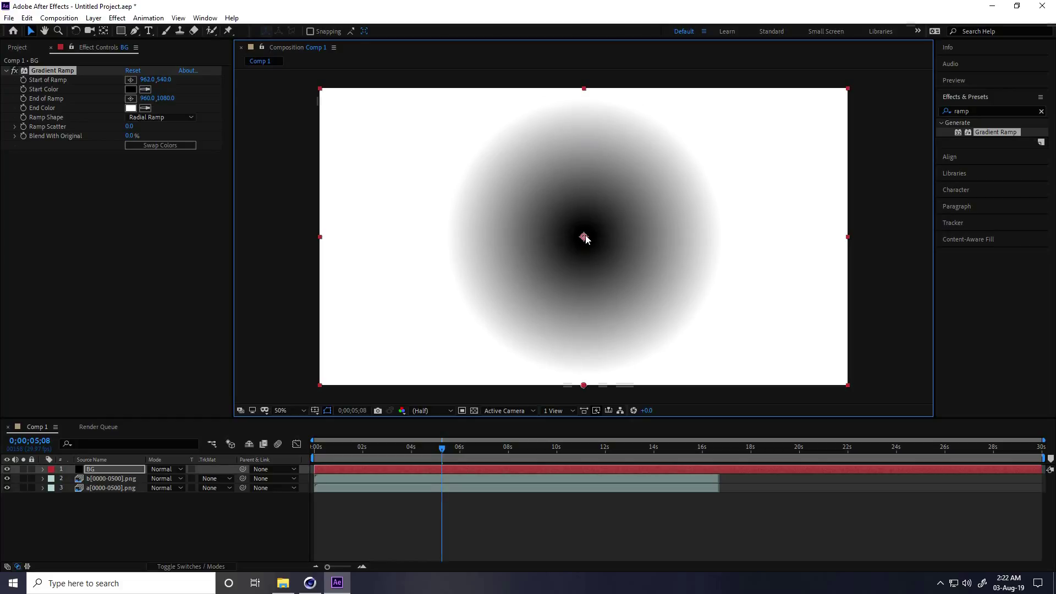
click(130, 91)
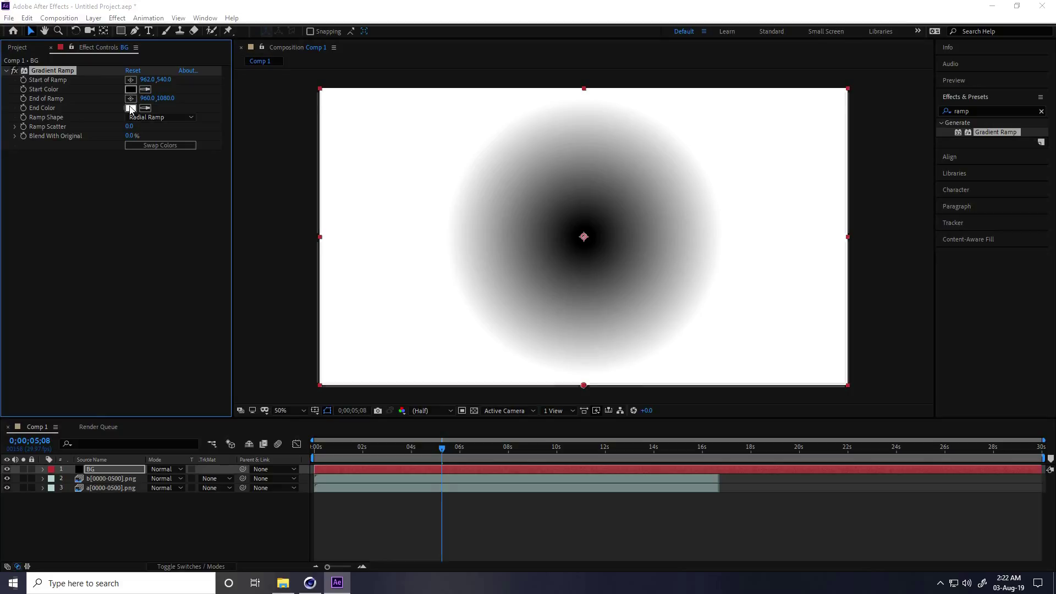
click(130, 109)
click(617, 243)
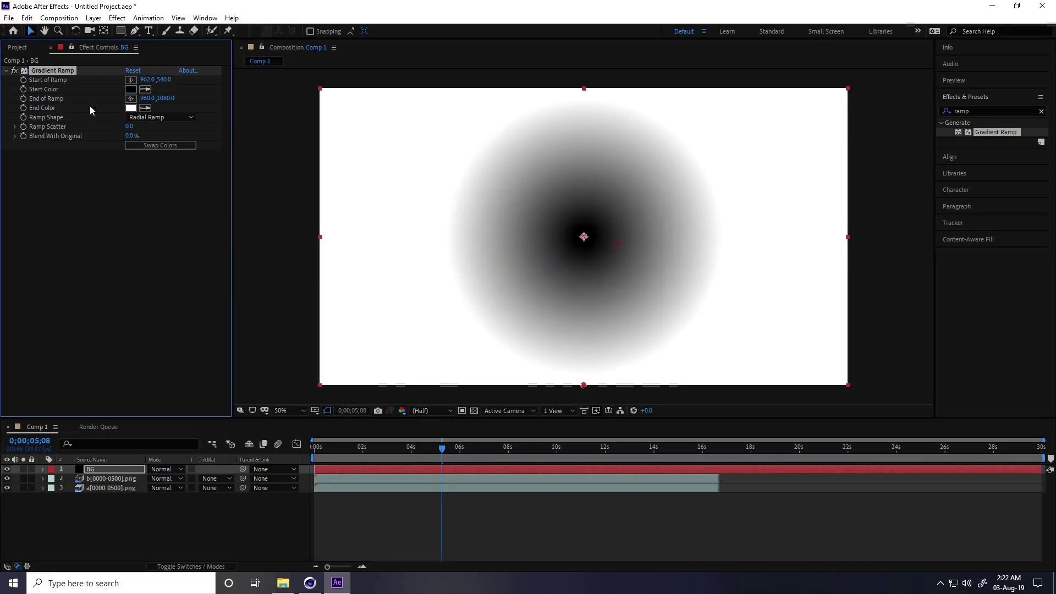
- Set the Gradient Ramp's end color to the near-black red 0E0000
click(130, 108)
drag(510, 330, 532, 354)
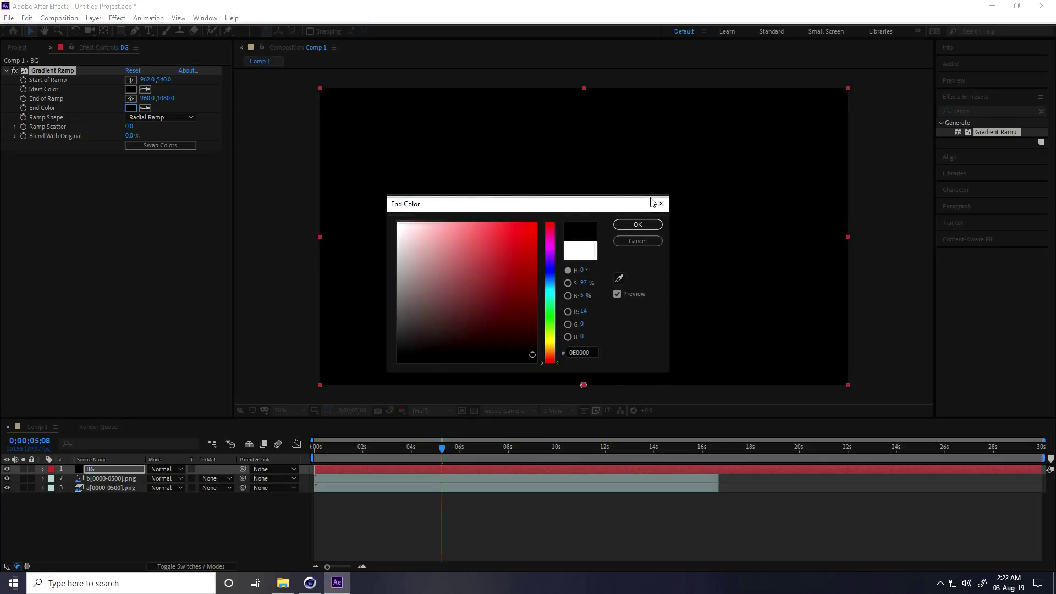
click(637, 225)
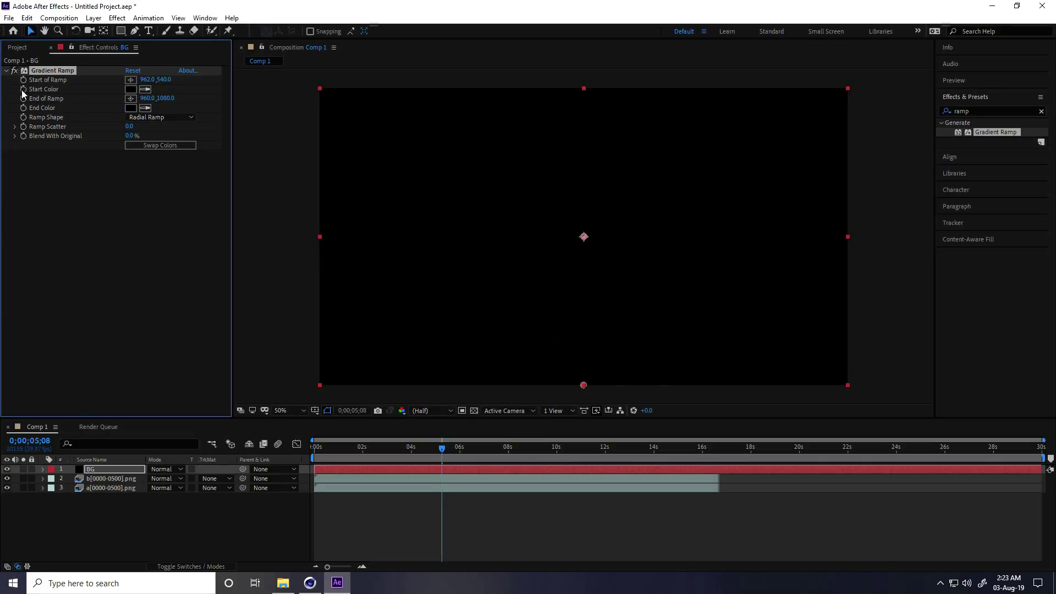
- Set the Gradient Ramp's start color to the dark red 290303
click(132, 89)
click(533, 349)
drag(533, 349, 526, 340)
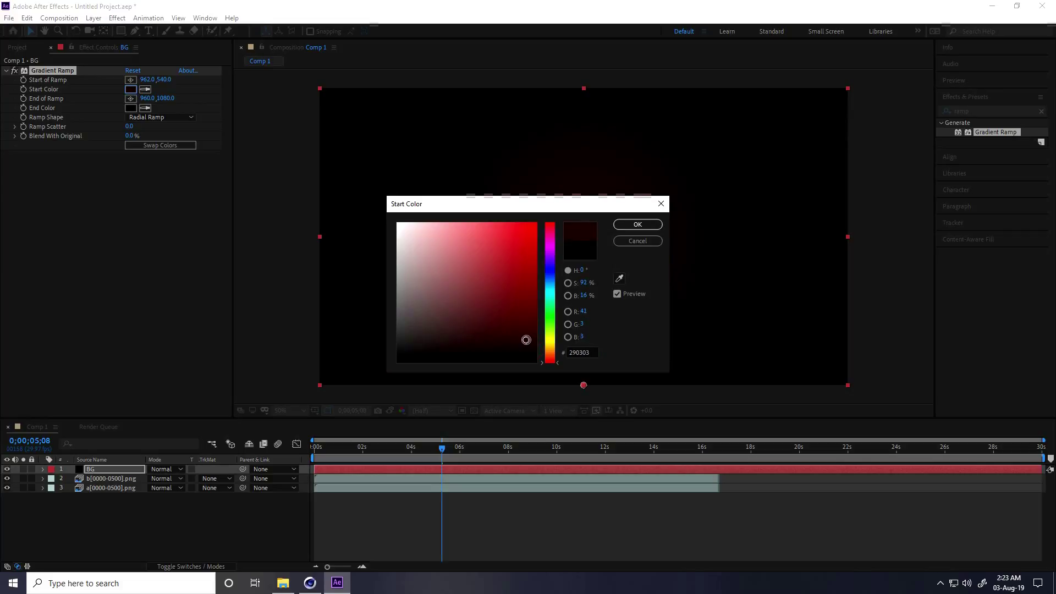
click(638, 225)
- Set the Gradient Ramp's end color to 070000 and move the BG layer beneath both PNG sequences
click(131, 107)
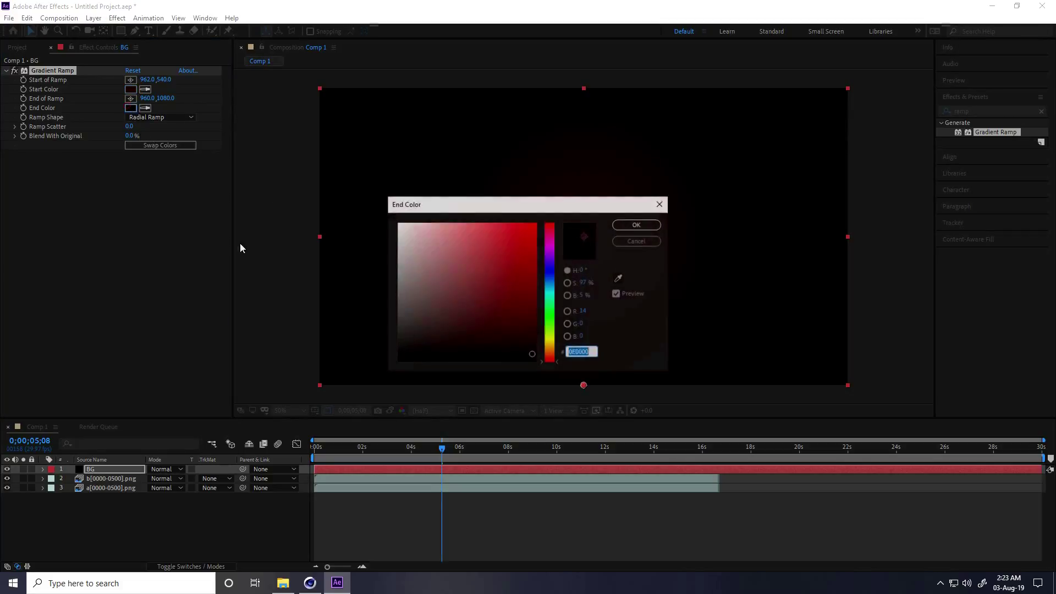
click(533, 357)
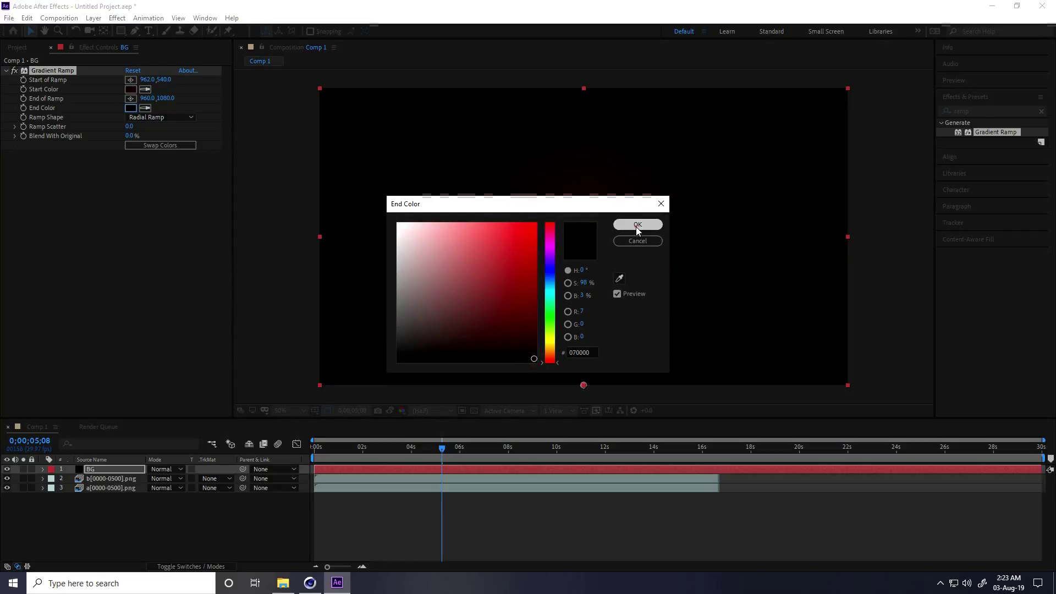
click(638, 225)
drag(105, 469, 104, 519)
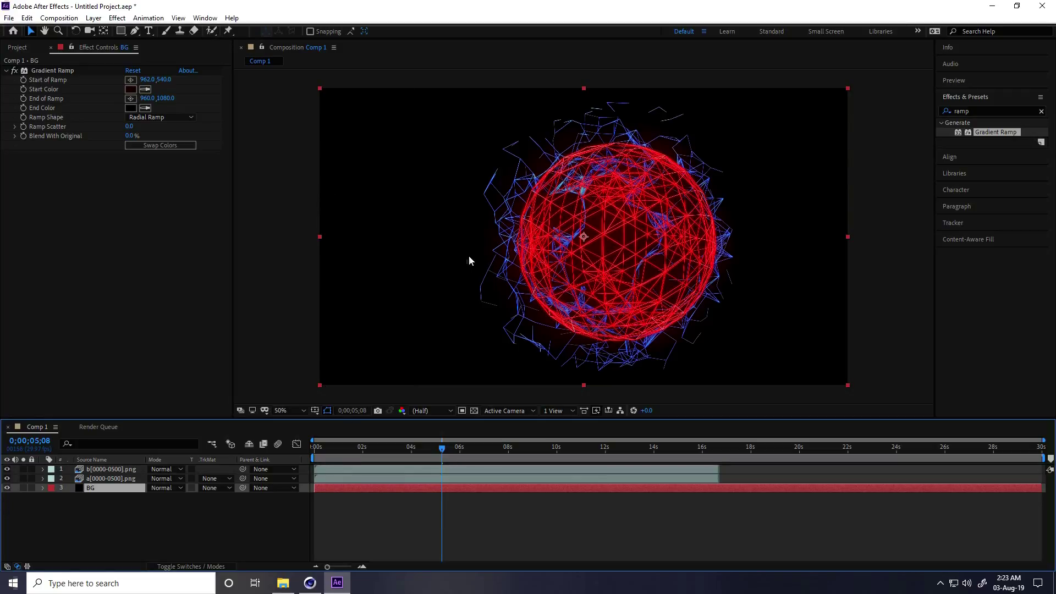
click(180, 526)
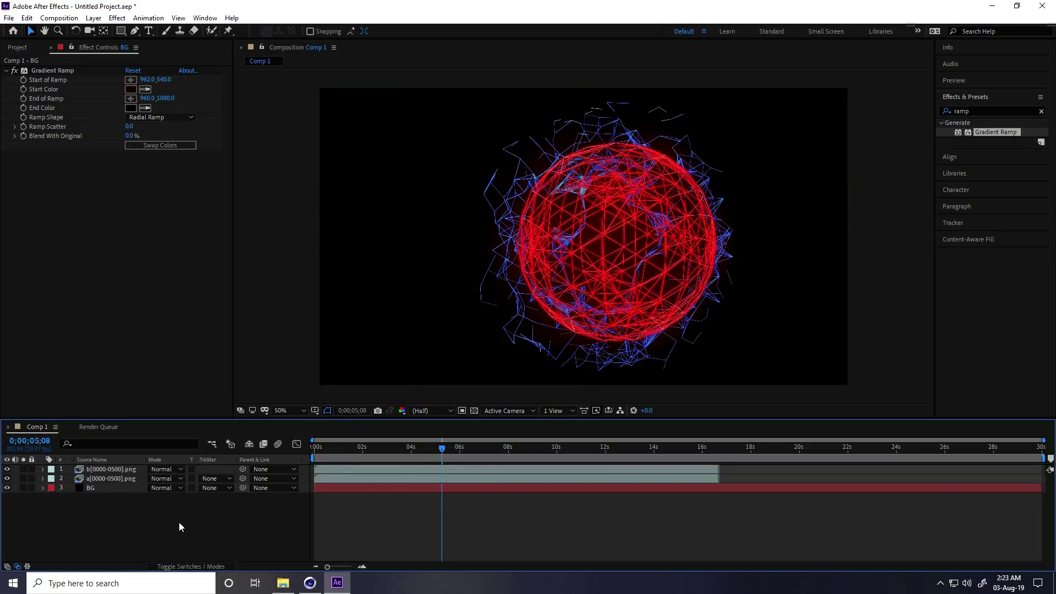
- Add a text layer reading AFTER EFFECT in the composition
click(149, 34)
click(381, 234)
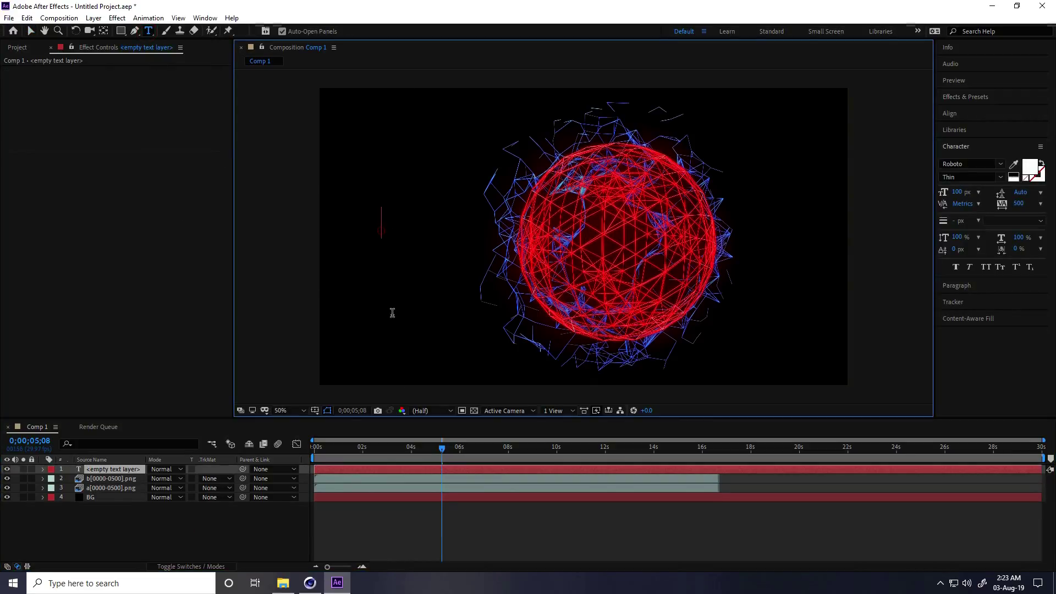
text(A)
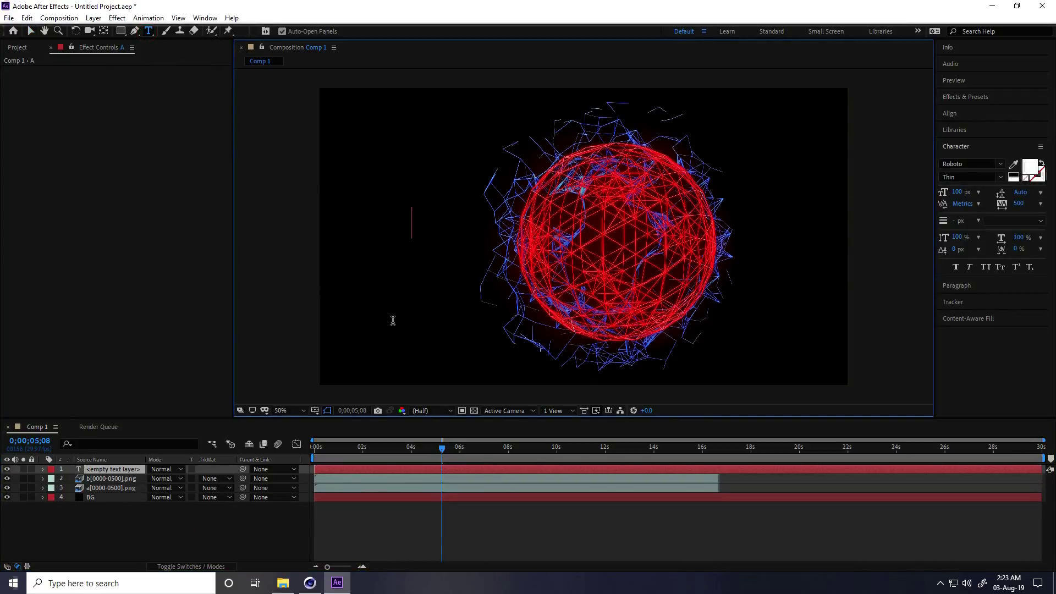
text(FTER)
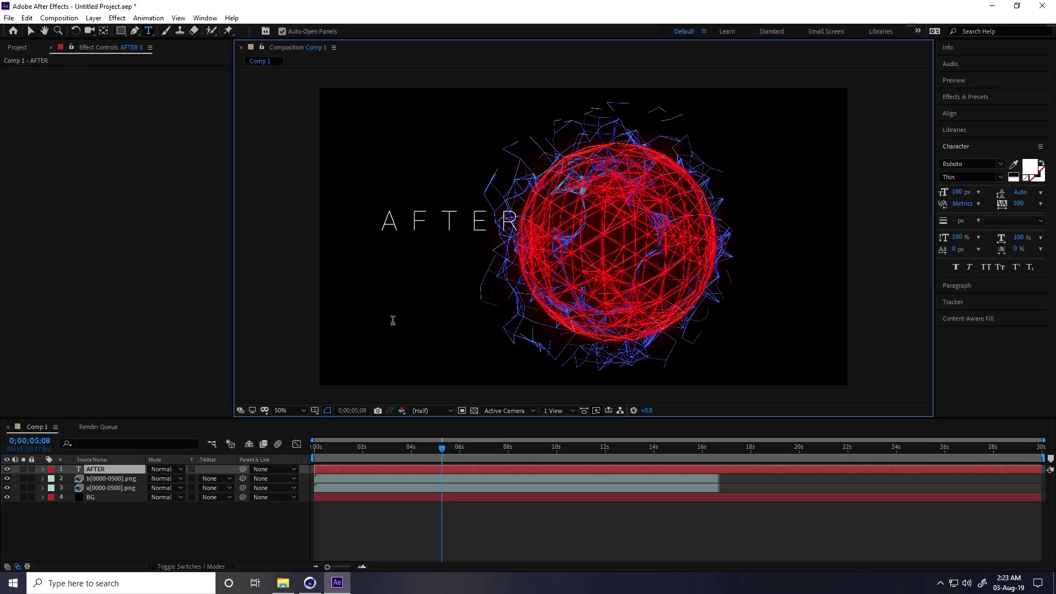
text( EFFECTS)
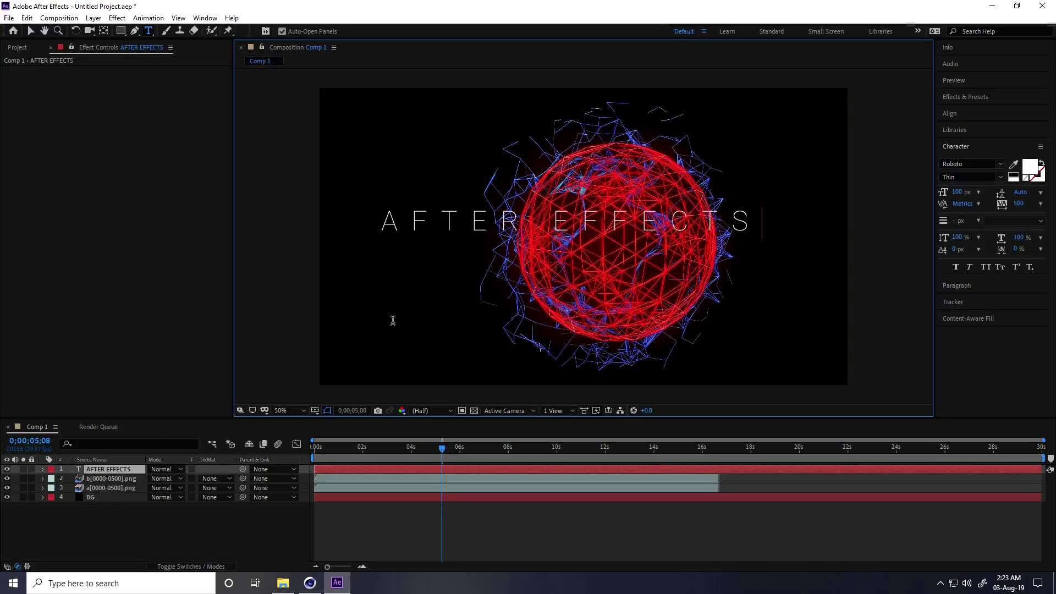
key(BackSpace)
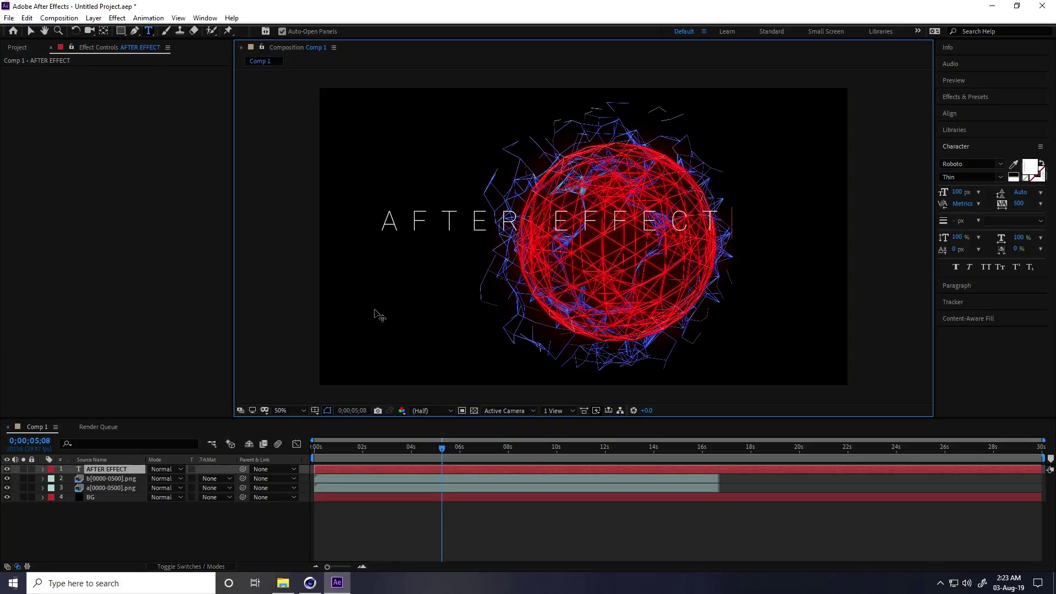
click(31, 31)
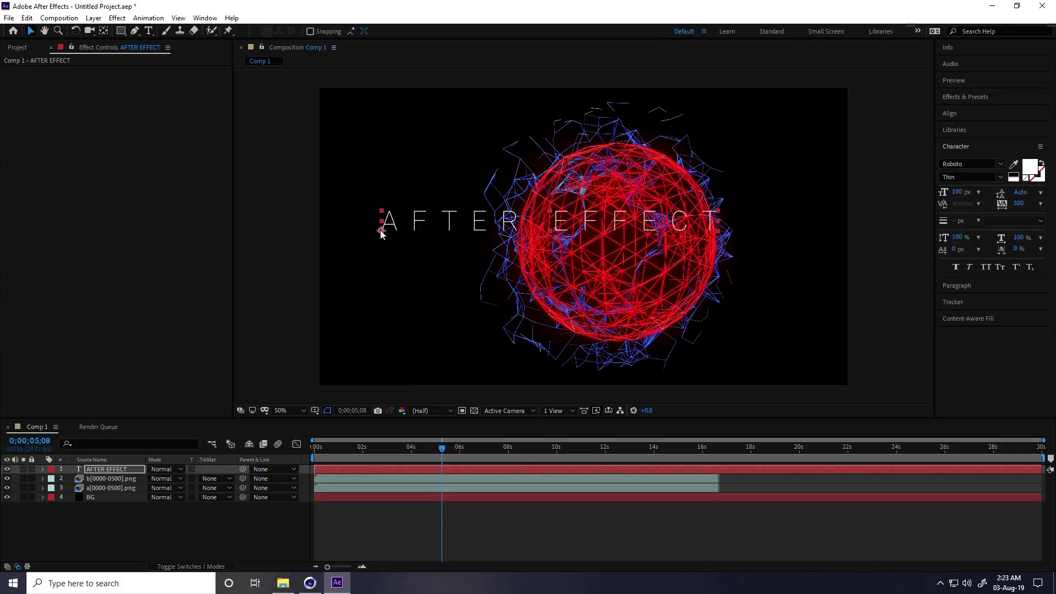
- Center the text layer's anchor point in its content and align the text horizontally and vertically to the composition's center
click(544, 223)
key(ctrl+alt+Home)
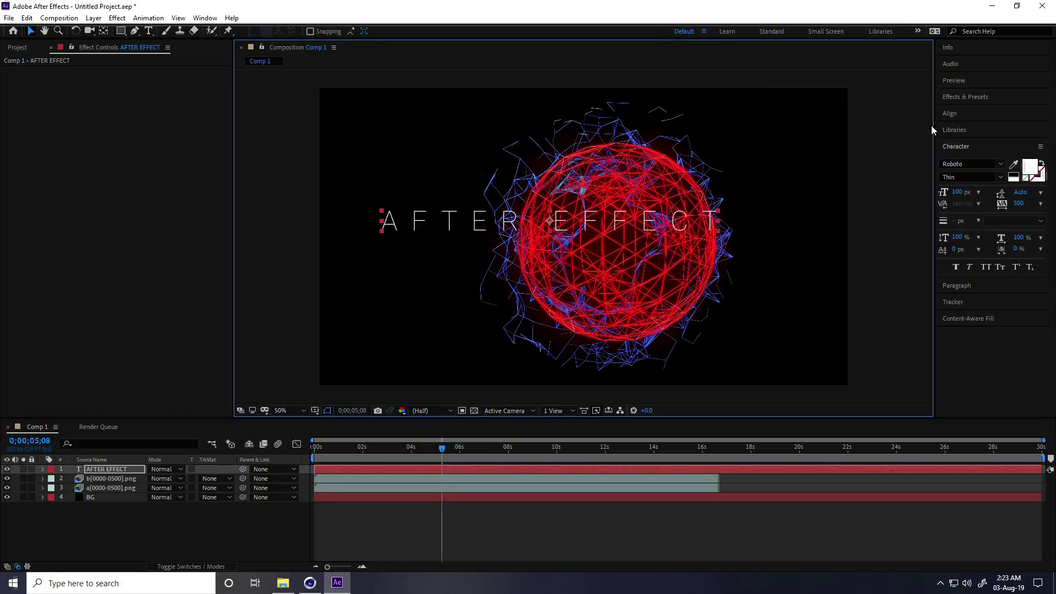
click(955, 114)
click(964, 141)
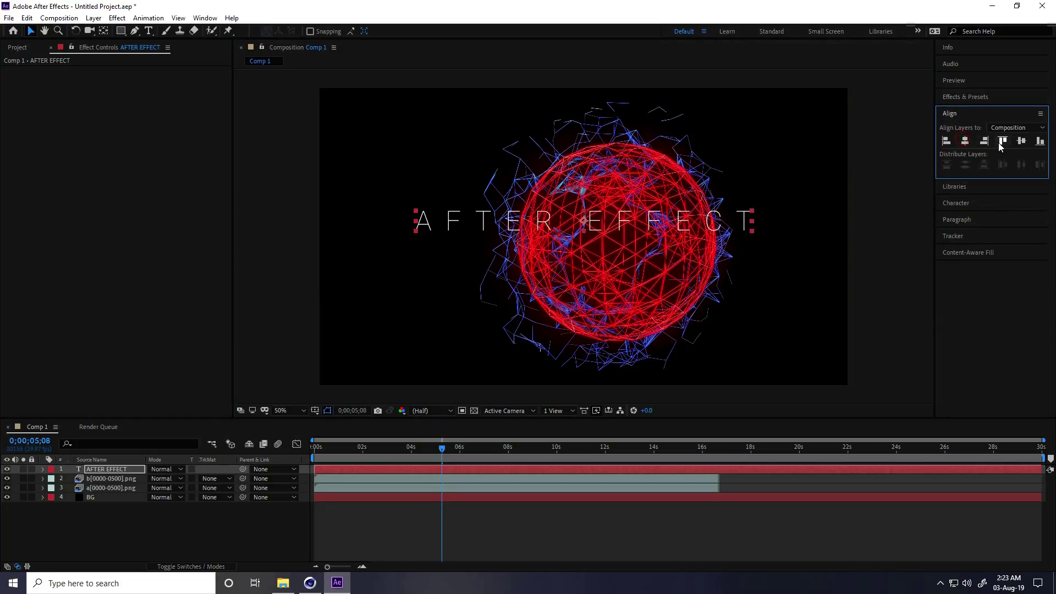
click(1021, 141)
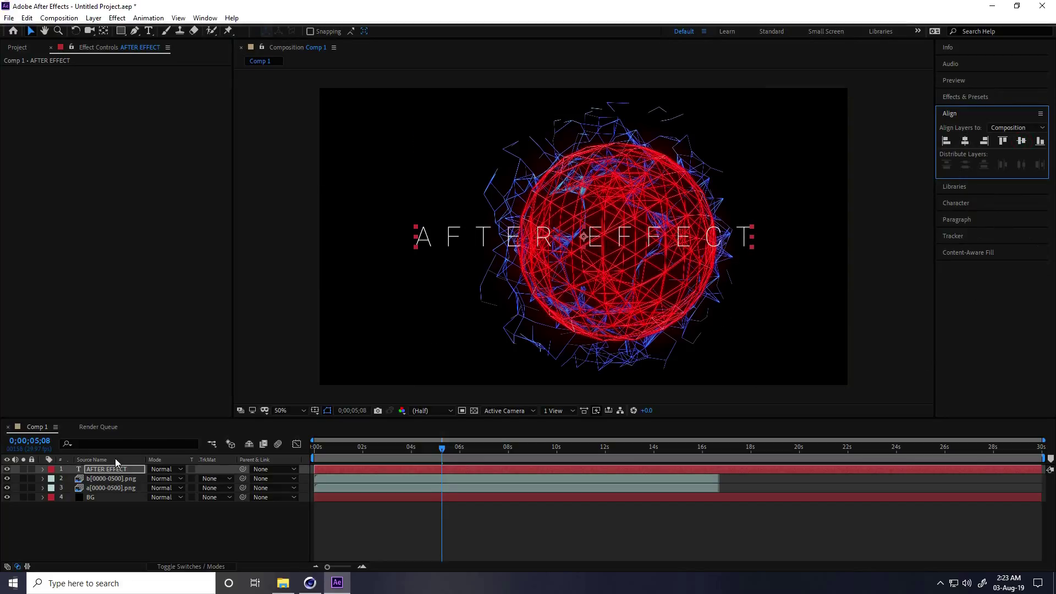
- Find the Glow effect and apply it to the AFTER EFFECT text layer
click(967, 97)
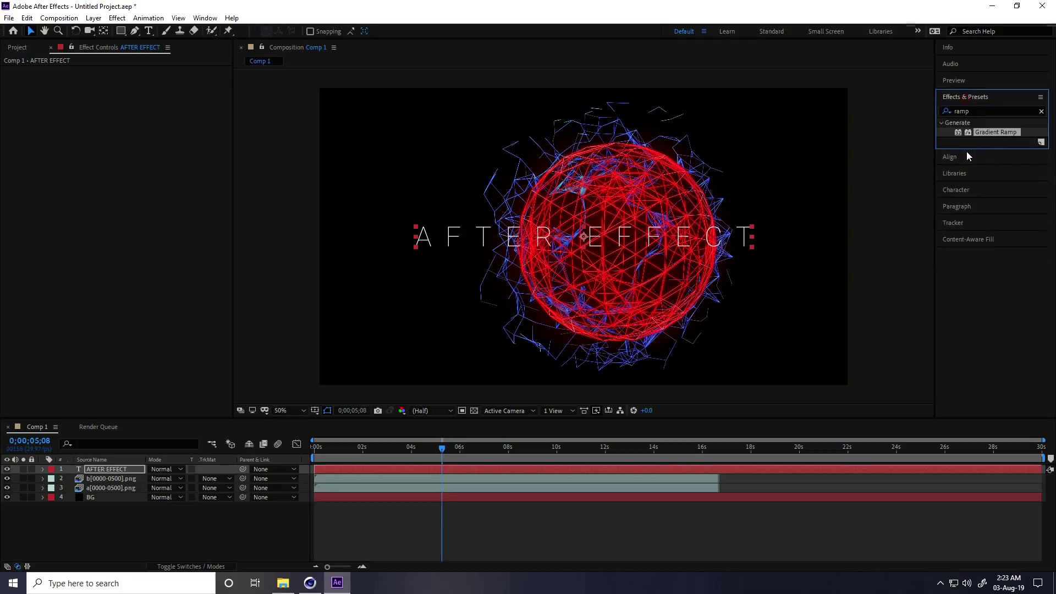
click(992, 113)
text(glo)
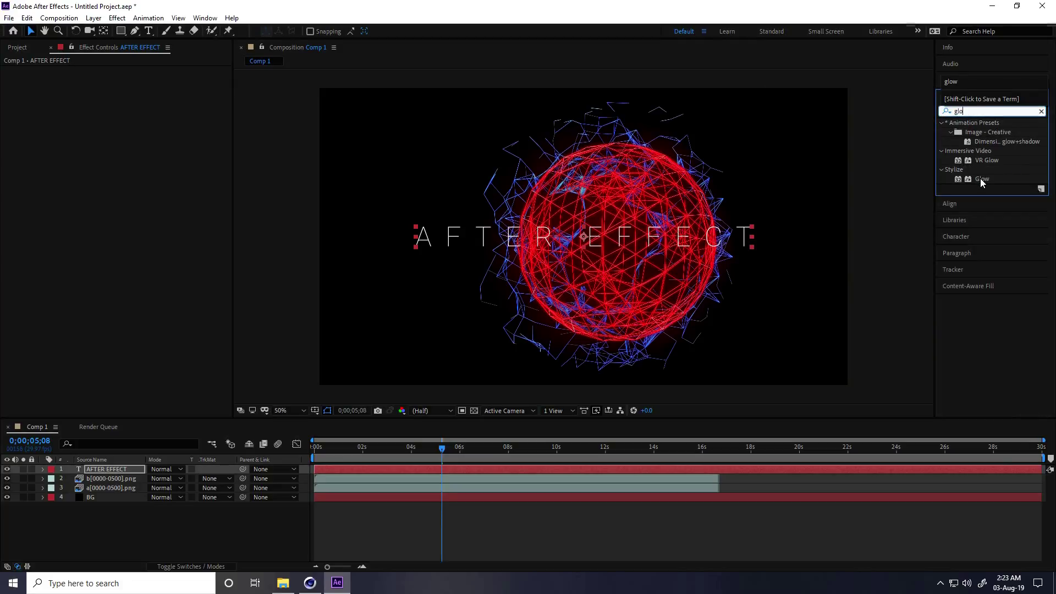
drag(982, 179, 103, 475)
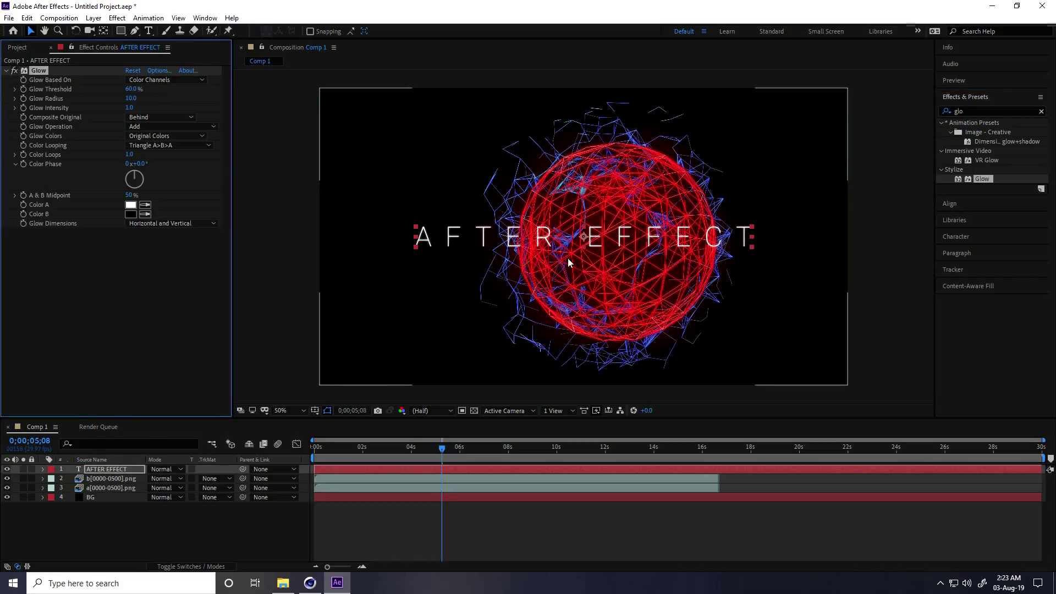
click(212, 533)
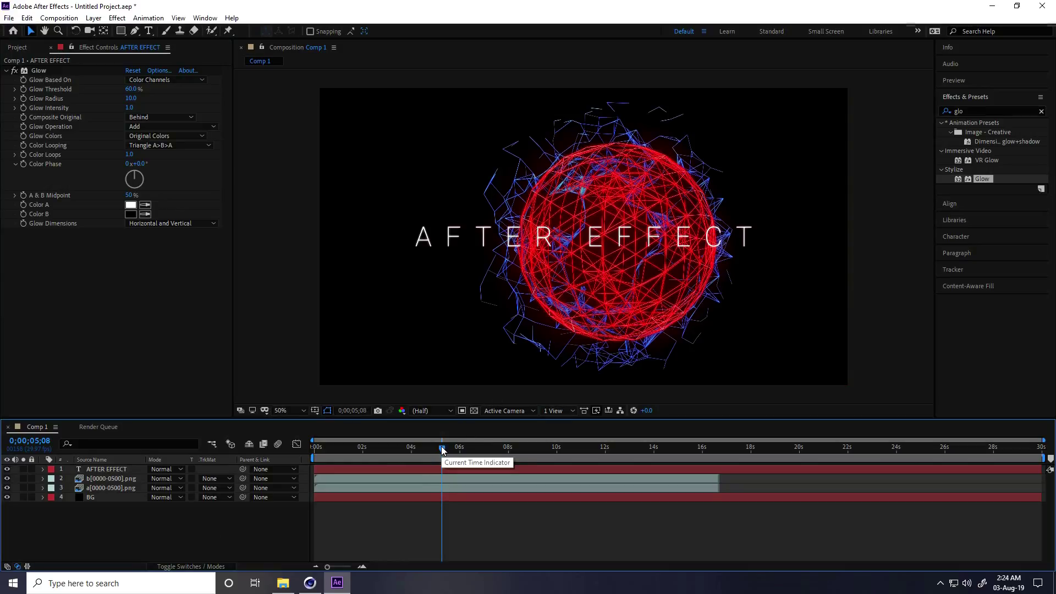
- Set the end of the work area at 0;00;16;00
drag(440, 454, 704, 461)
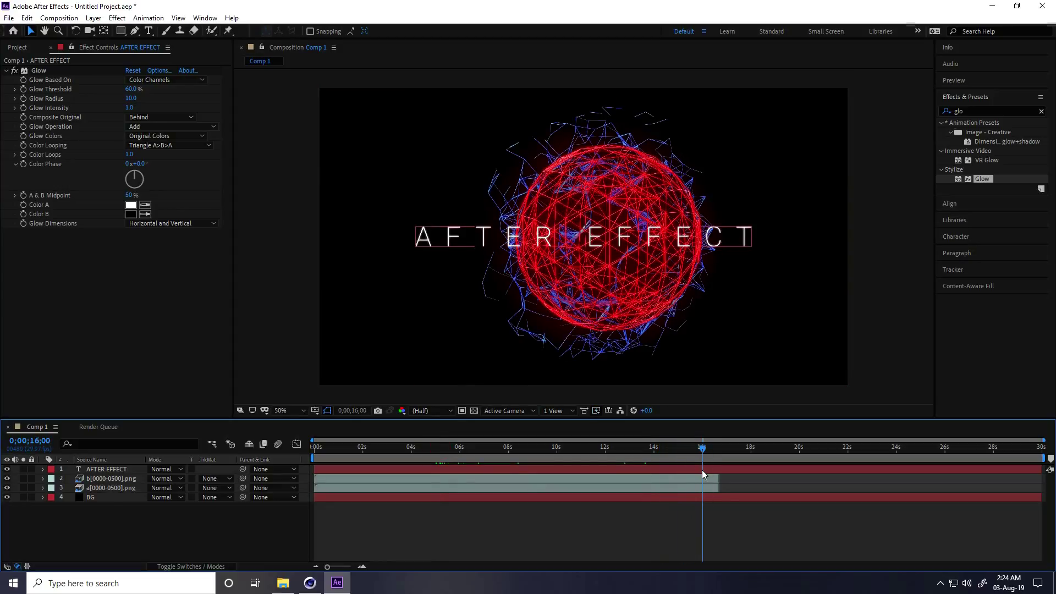
key(n)
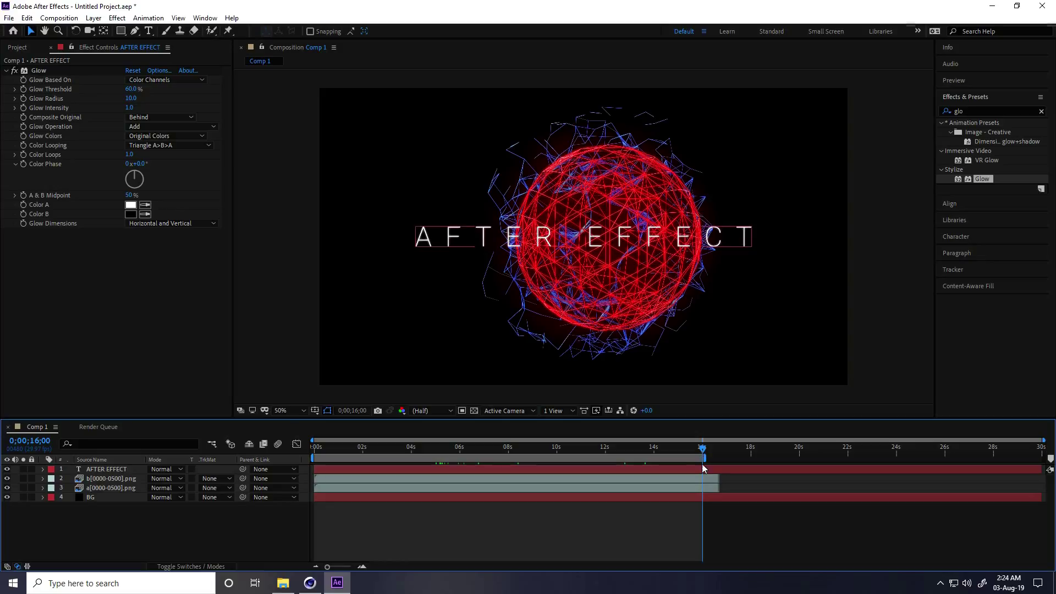
- Apply the Espresso Eye Chart text Animate In preset to the AFTER EFFECT layer at 0;00;14;00
drag(703, 454, 654, 458)
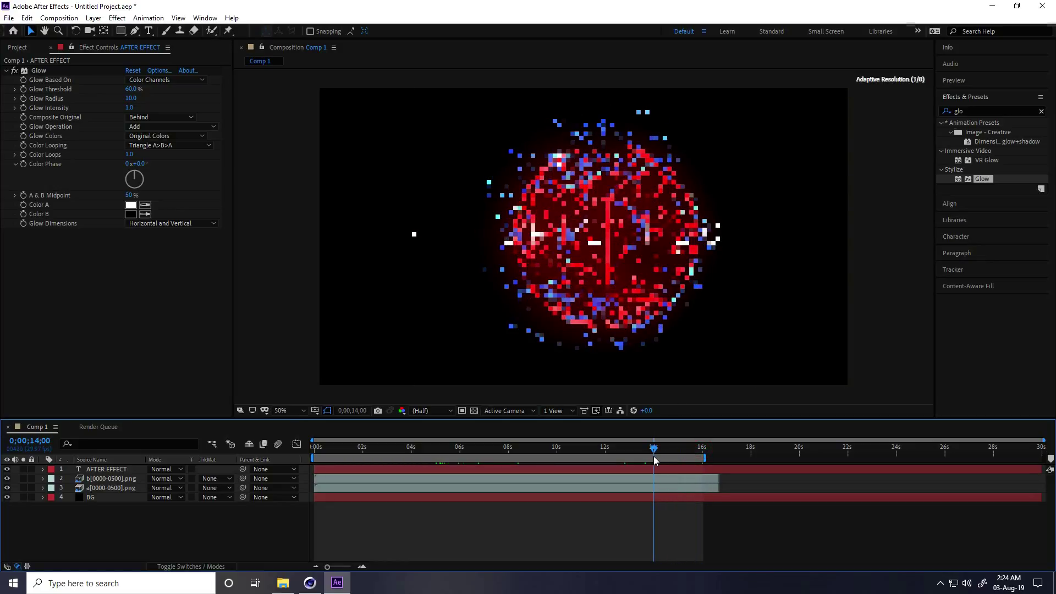
click(1041, 112)
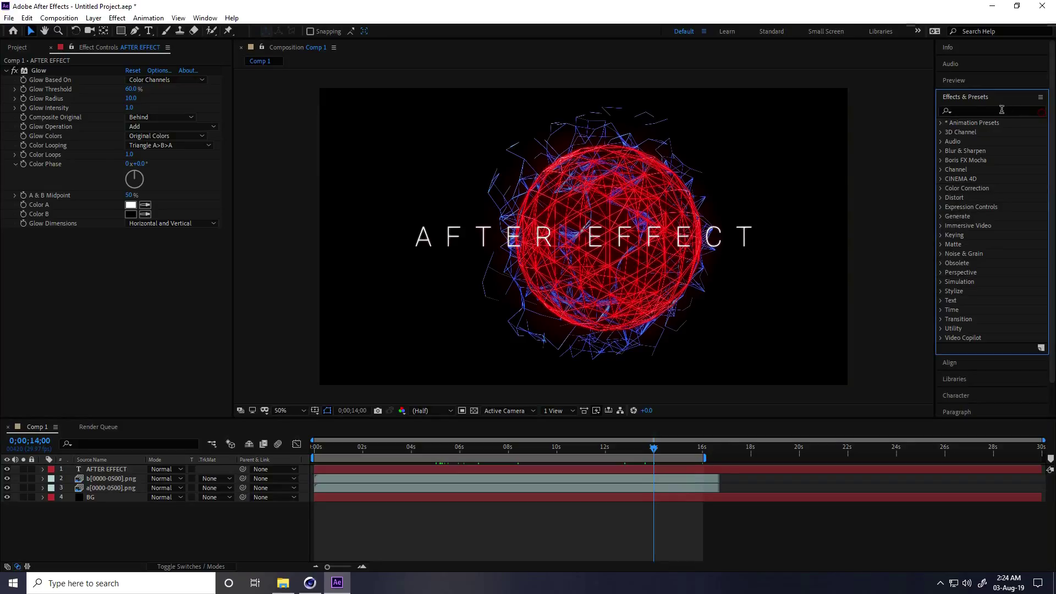
click(941, 123)
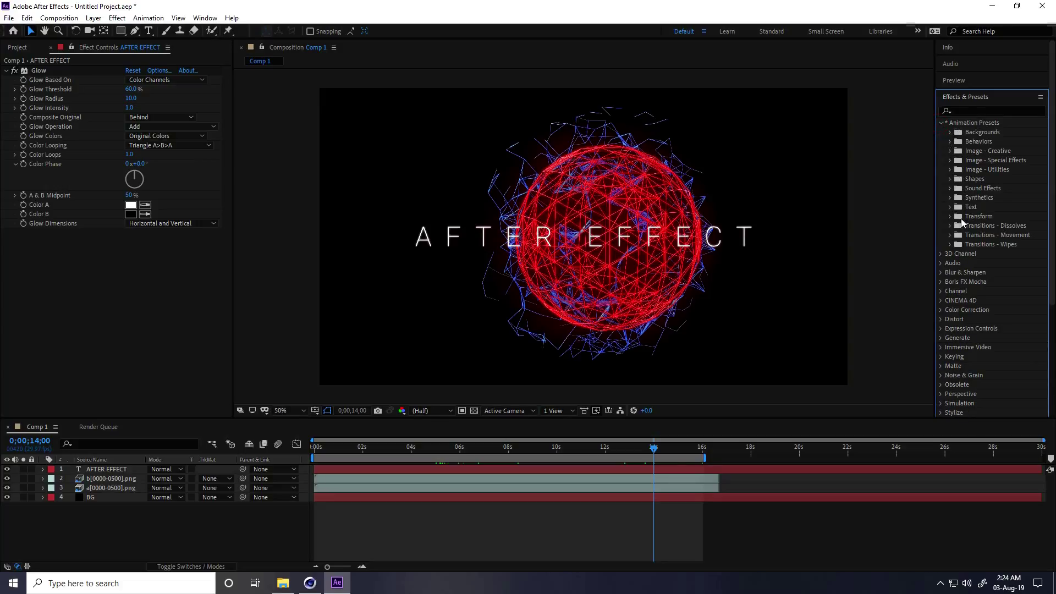
click(950, 207)
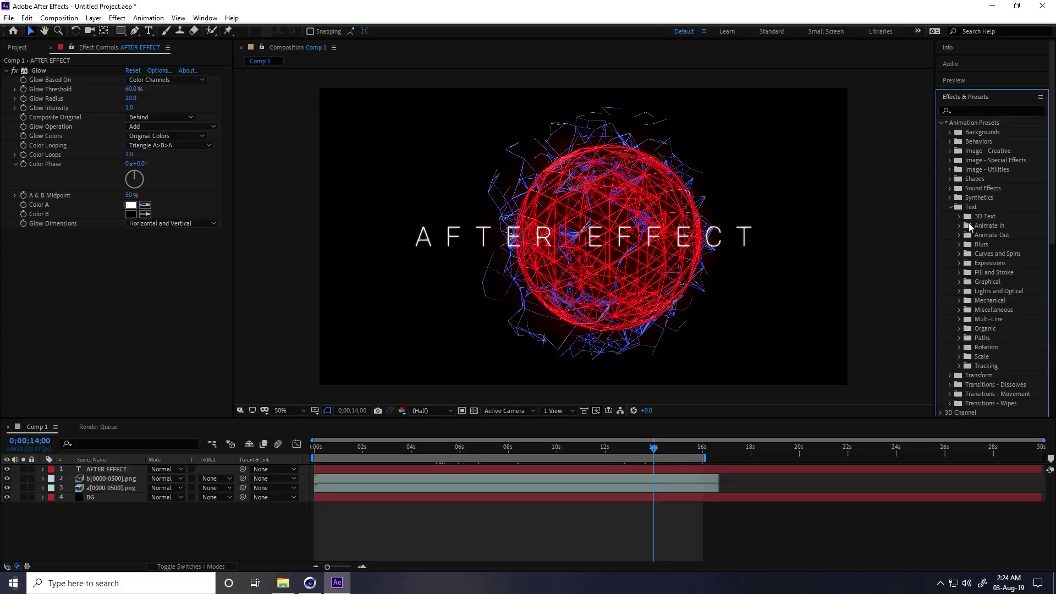
click(961, 227)
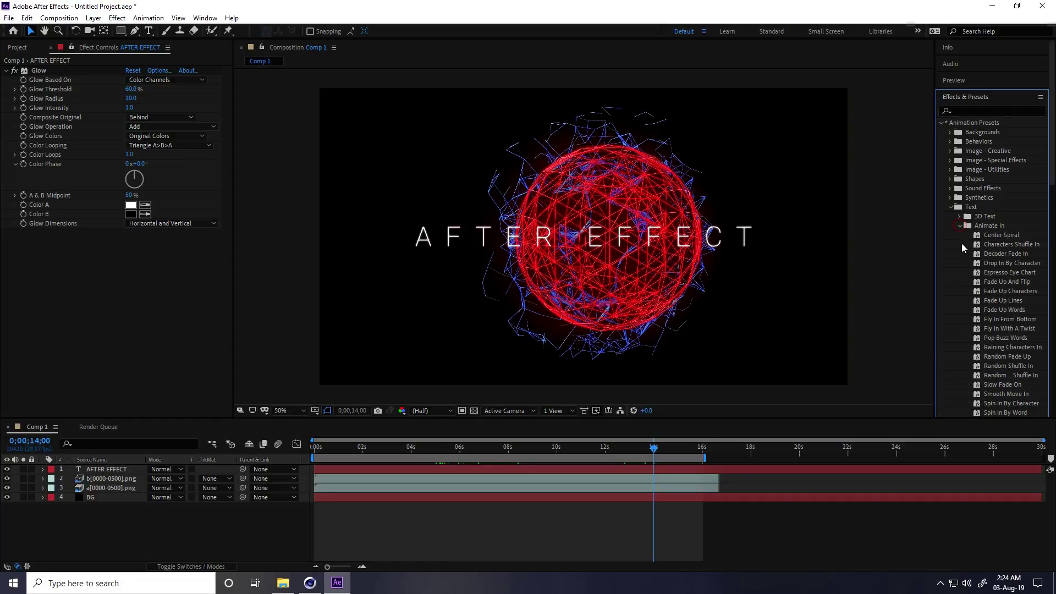
click(999, 273)
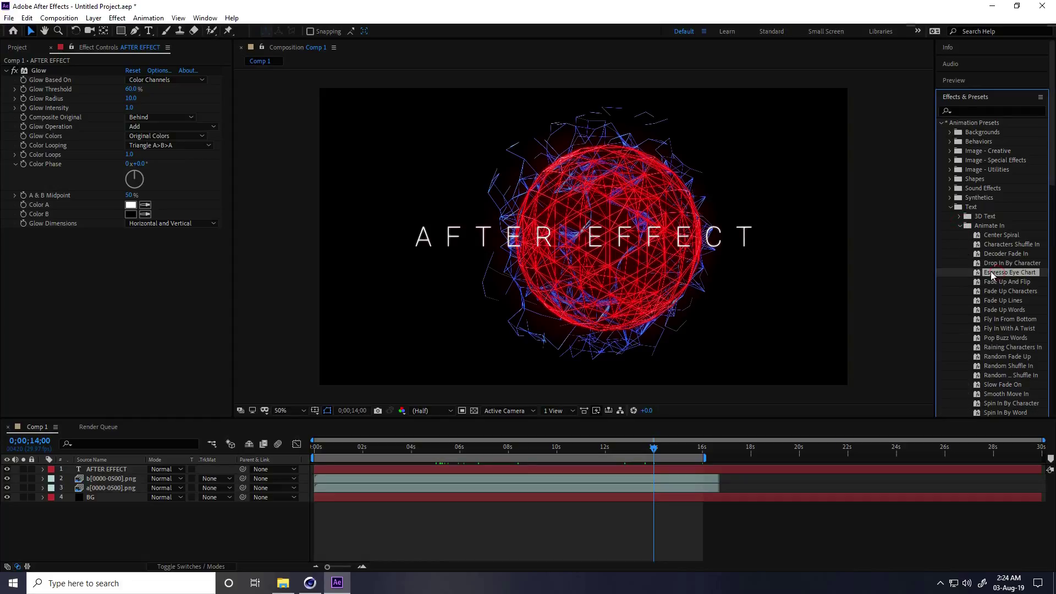
drag(1014, 272, 101, 471)
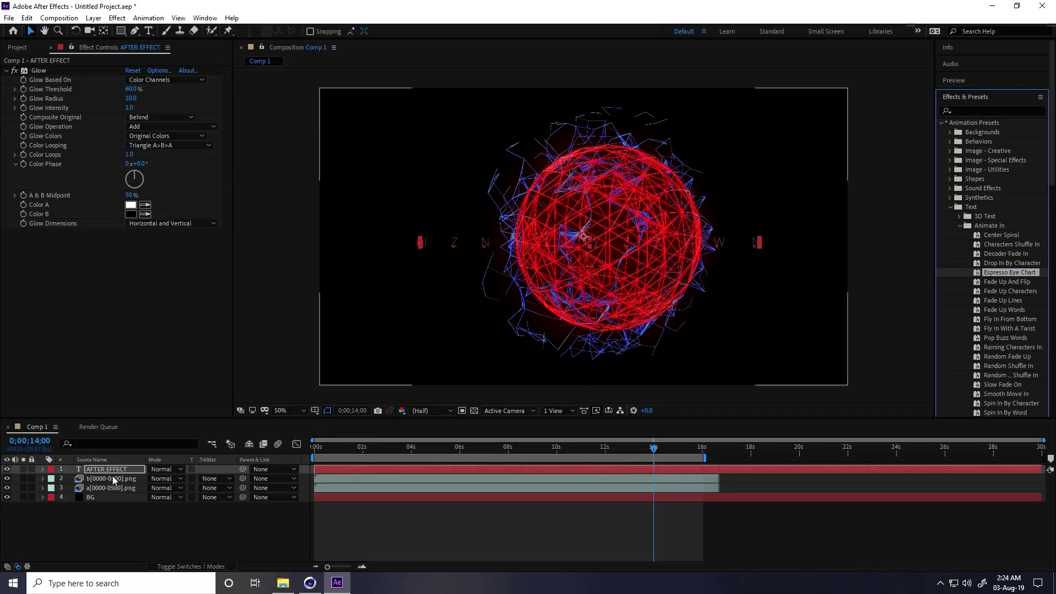
- Apply the Espresso Eye Chart preset to the text layer again at 0;00;11;29 and at 0;00;09;29
drag(656, 451, 606, 458)
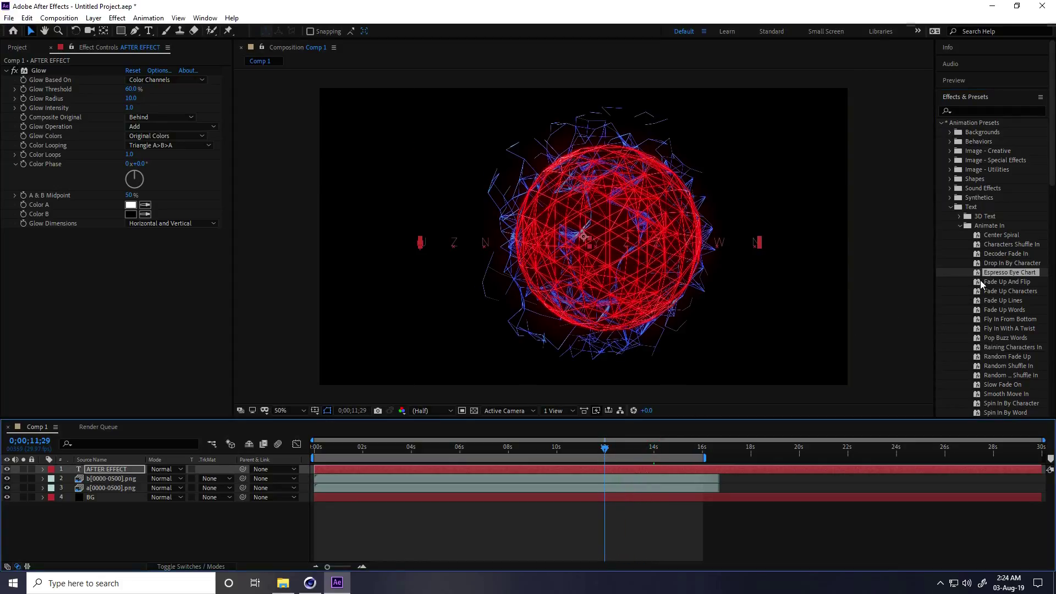
drag(993, 271, 103, 472)
drag(605, 450, 557, 458)
drag(1005, 274, 130, 473)
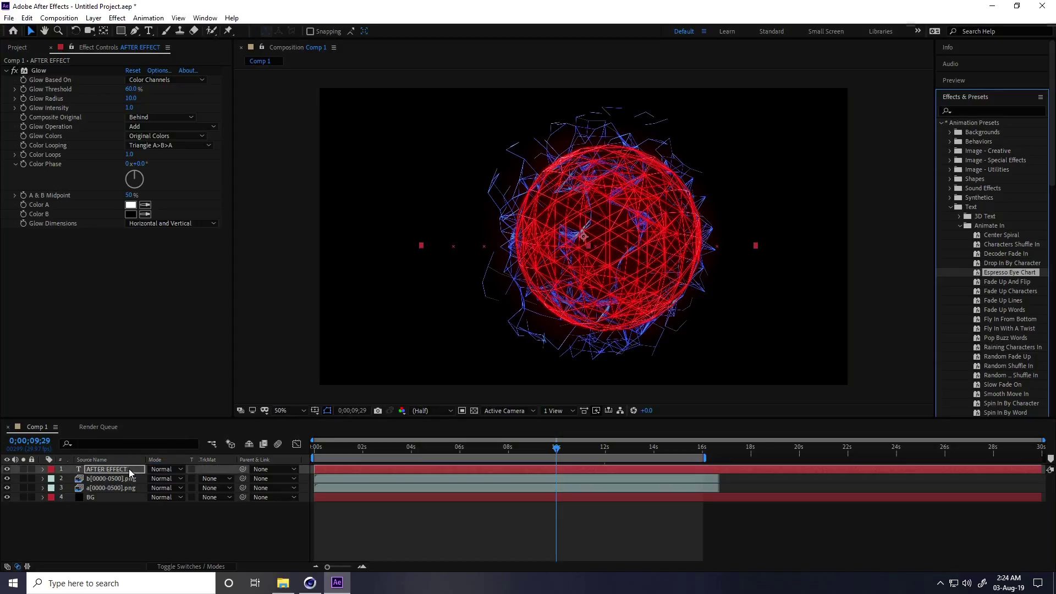
- Preview the text animation from the start and extend the work area's end to about the end of the PNG sequences
drag(557, 448, 300, 494)
key(space)
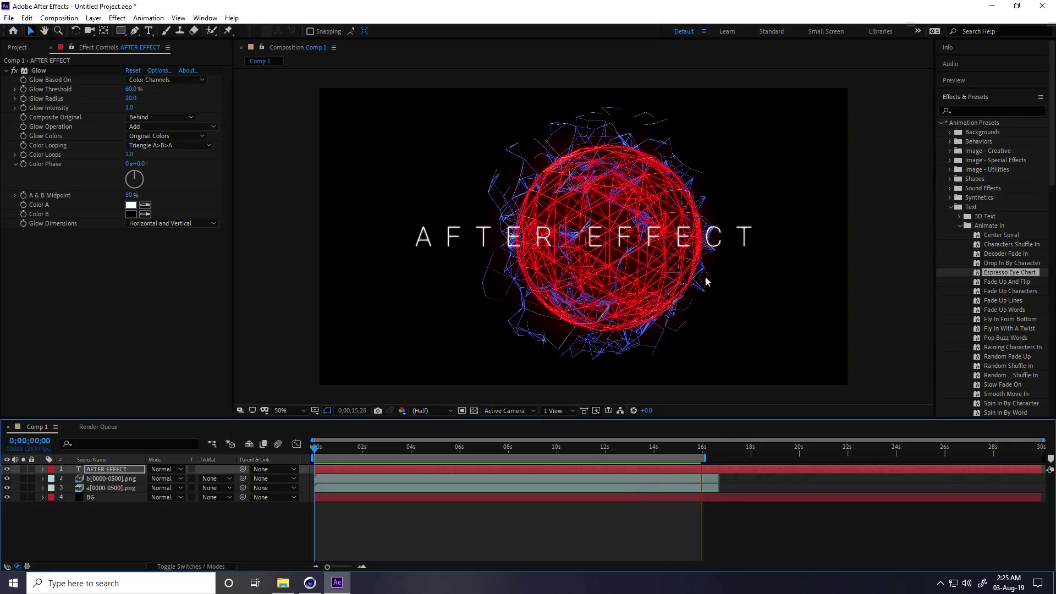
drag(708, 458, 718, 458)
key(space)
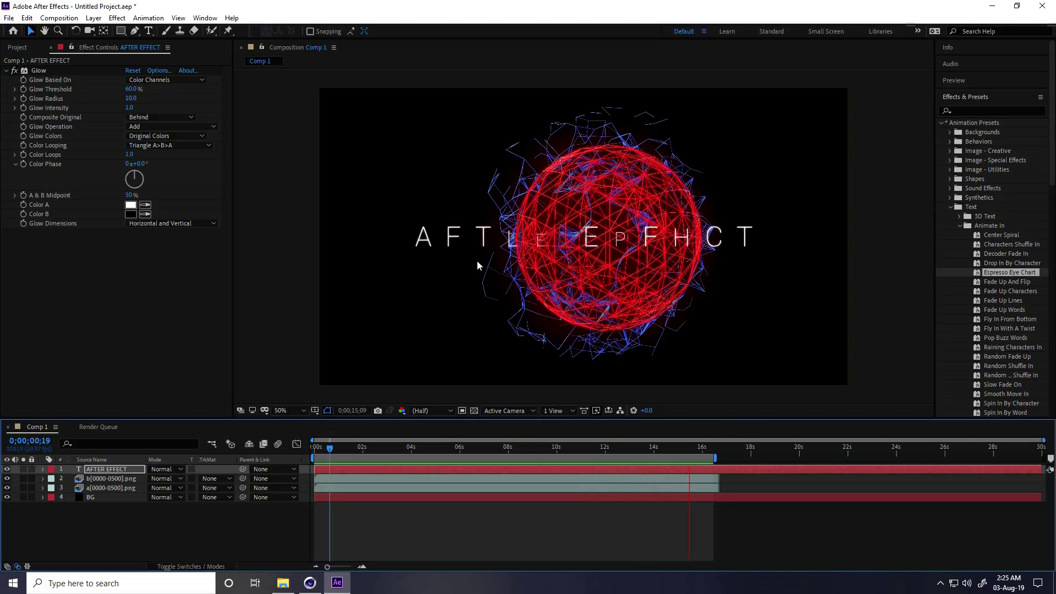
click(706, 446)
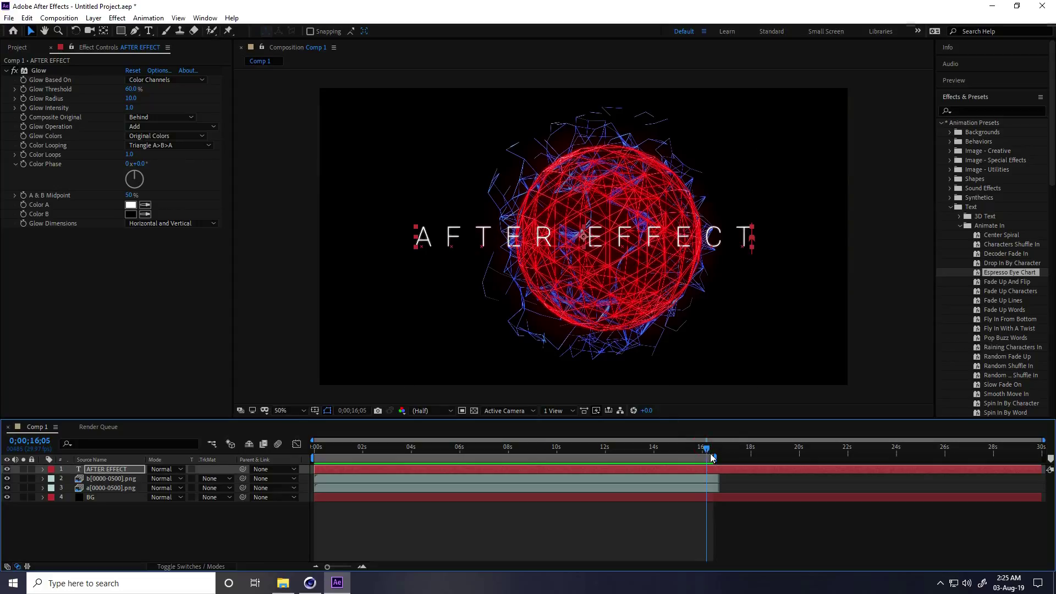
drag(715, 457, 720, 456)
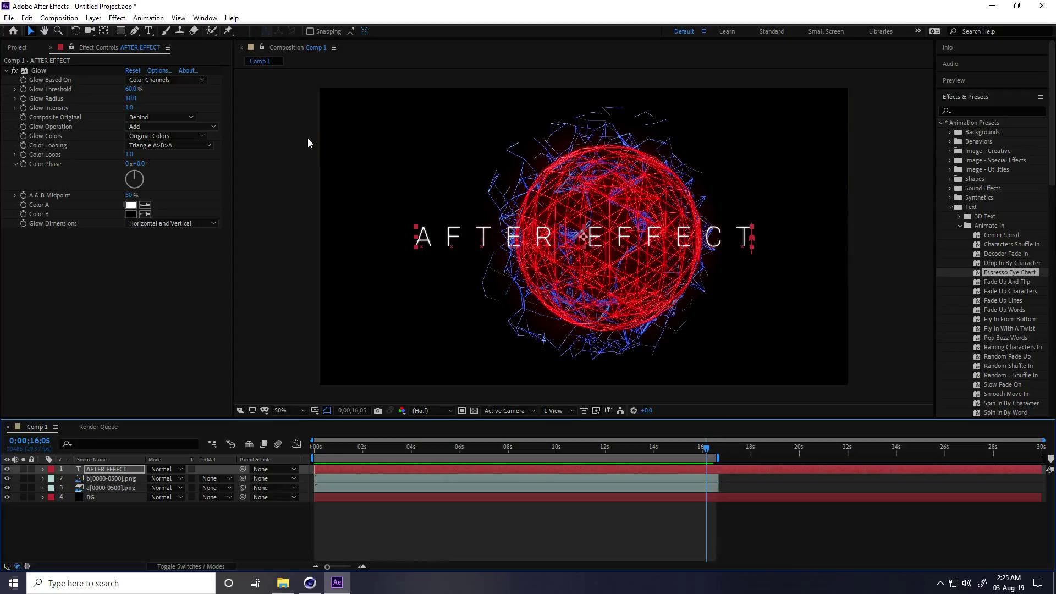
- Add a black 1920 x 1080 px solid above the text layer and apply the Video Copilot Optical Flares effect to it
right_click(123, 523)
mouse_move(155, 406)
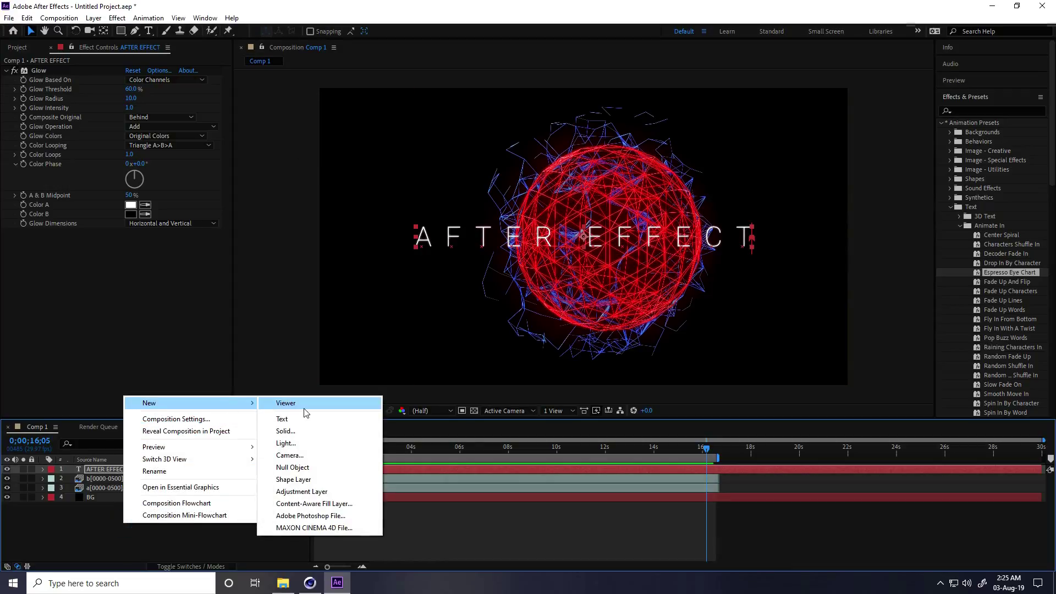
click(299, 432)
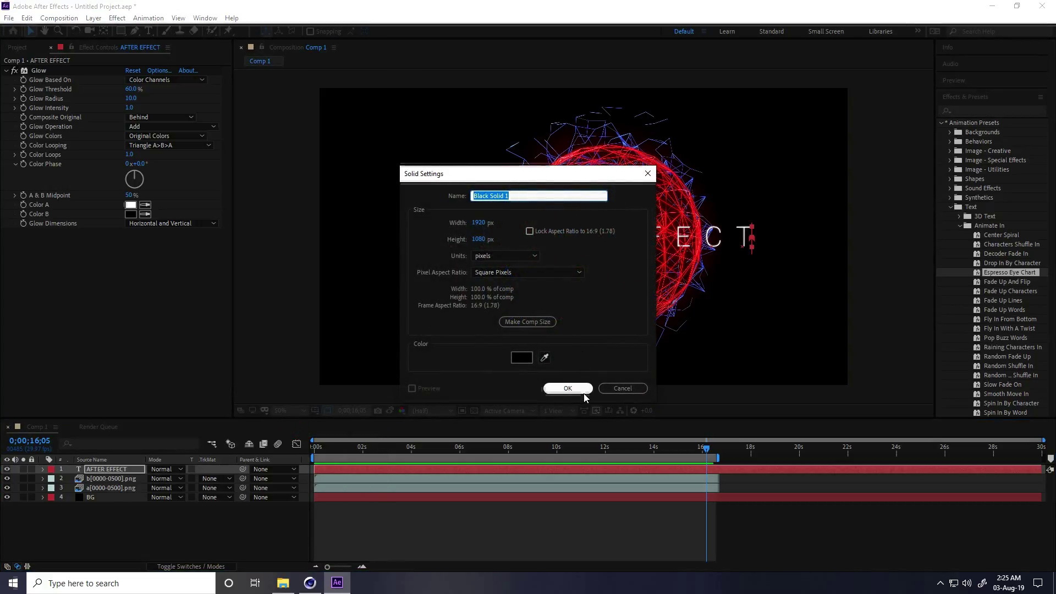
click(584, 392)
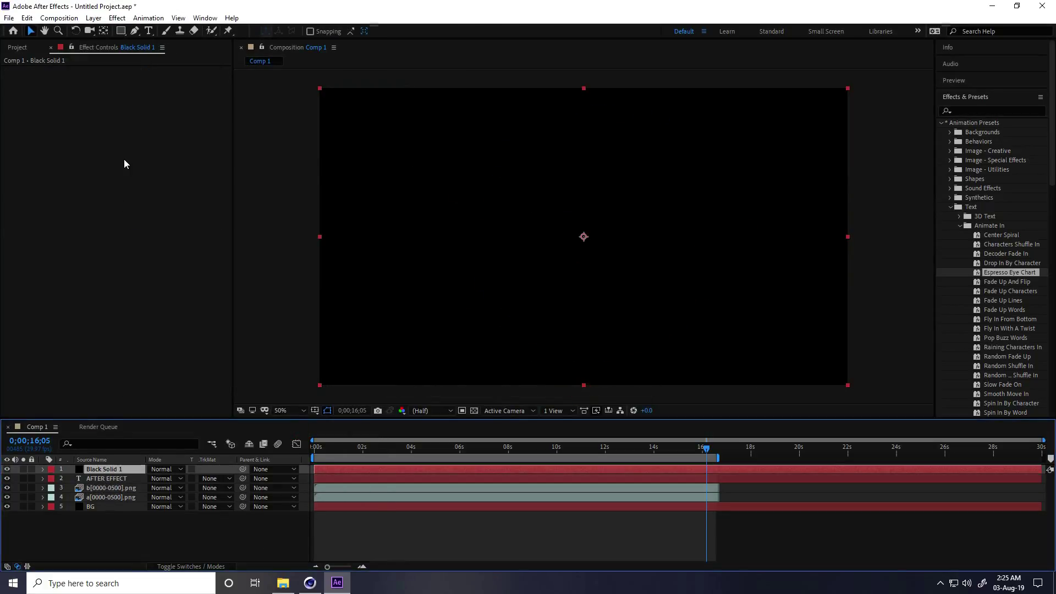
click(117, 19)
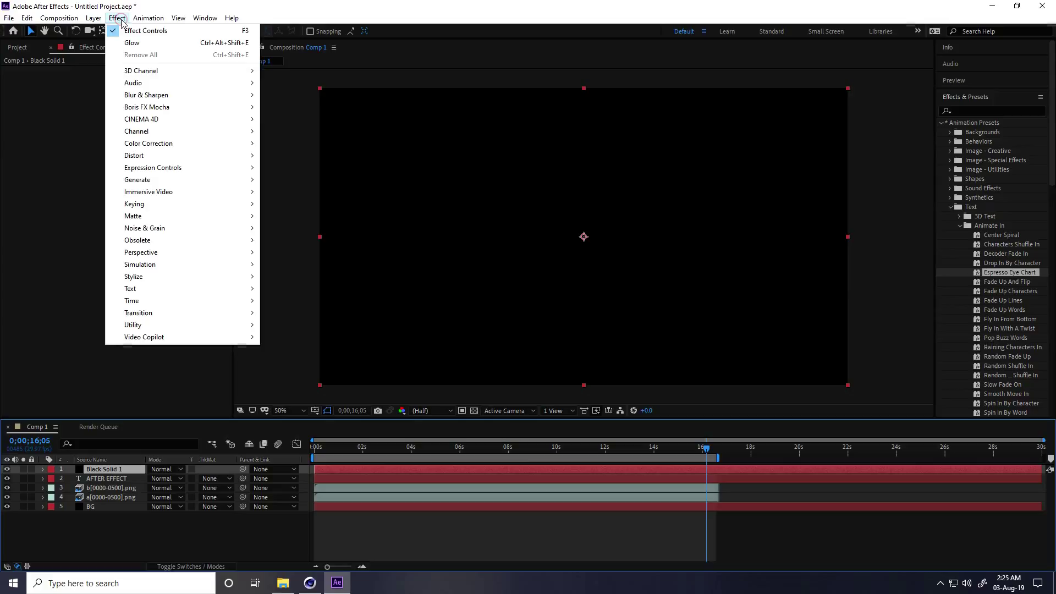
mouse_move(184, 337)
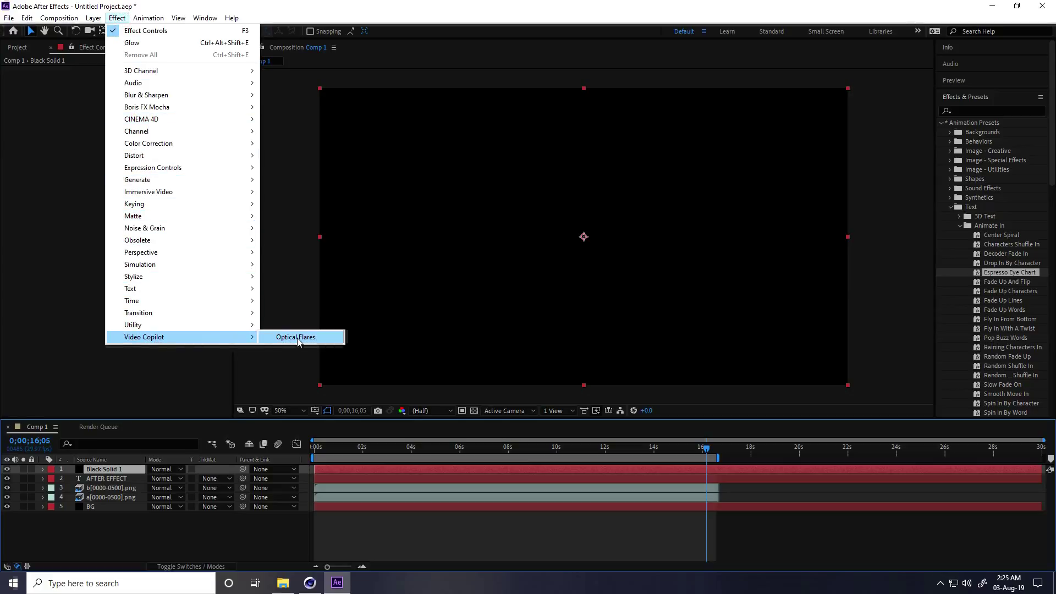
click(300, 337)
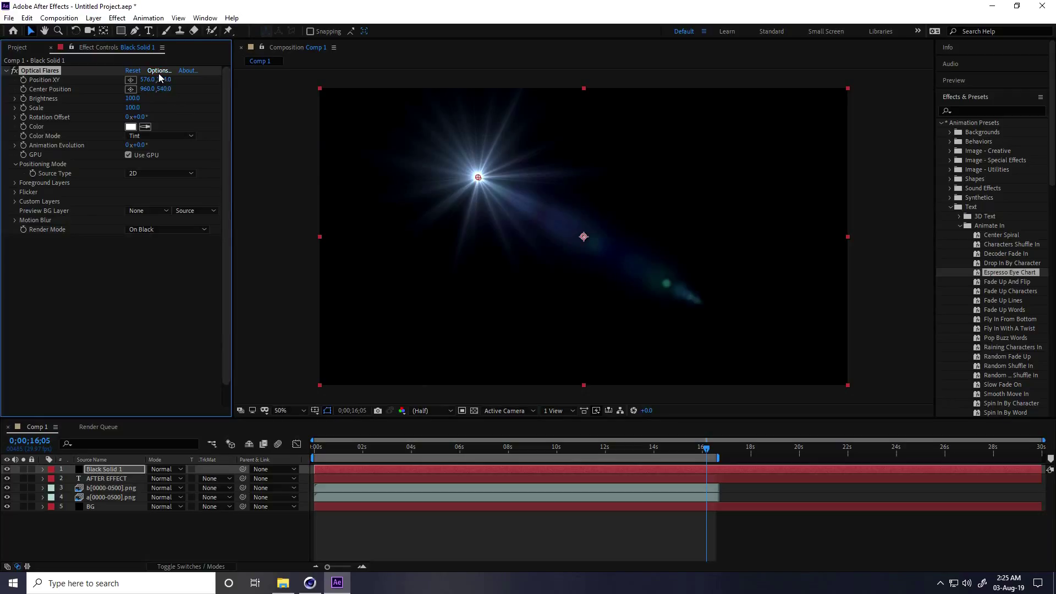
- Load the Cool Flare preset from the Motion Graphics collection in the Optical Flares options
click(155, 71)
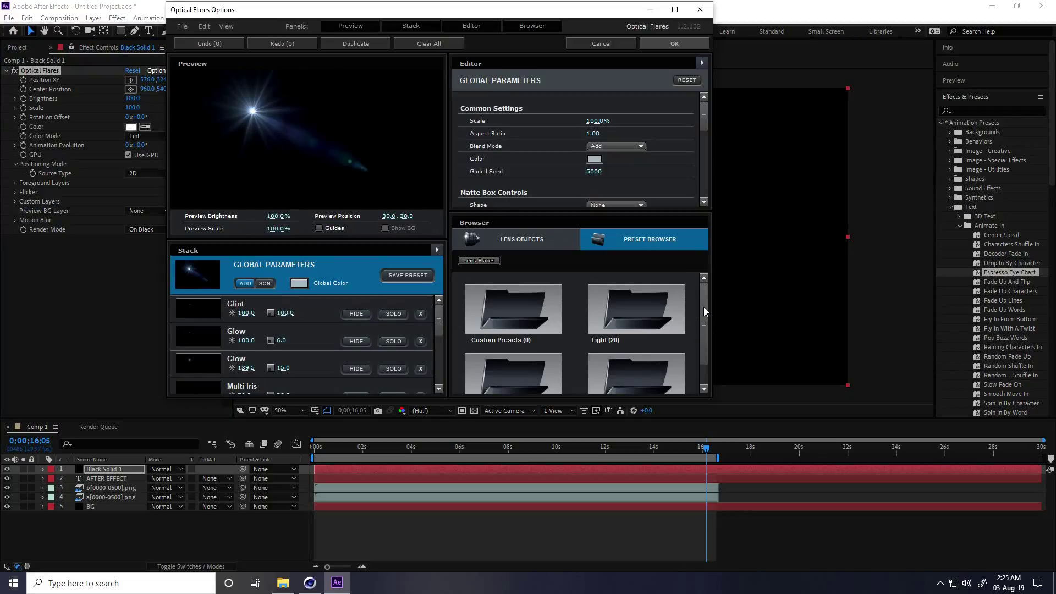
drag(704, 306, 703, 361)
click(516, 359)
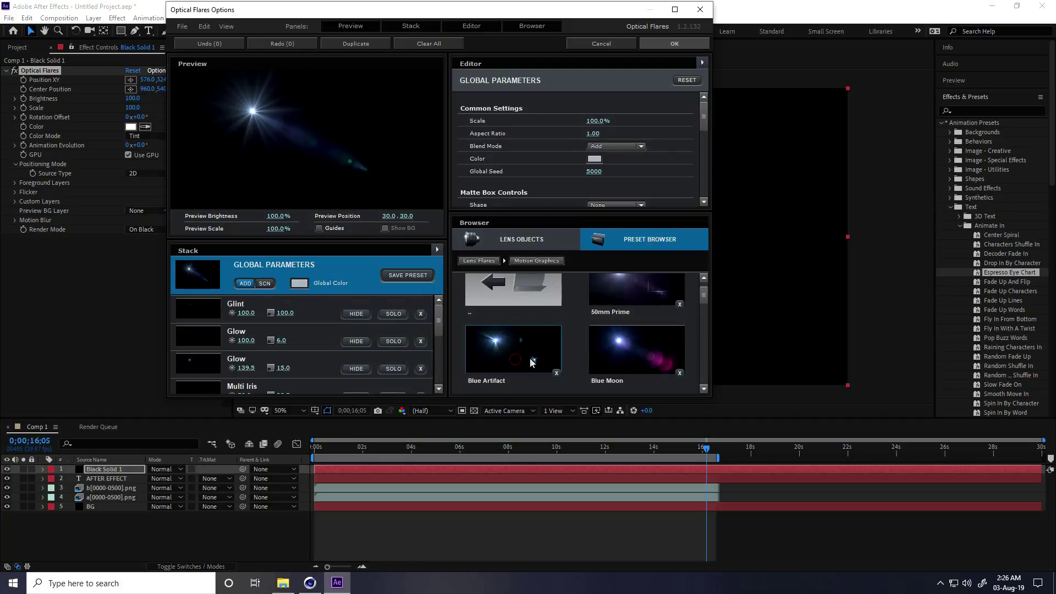
scroll(704, 301, down, 3)
click(630, 341)
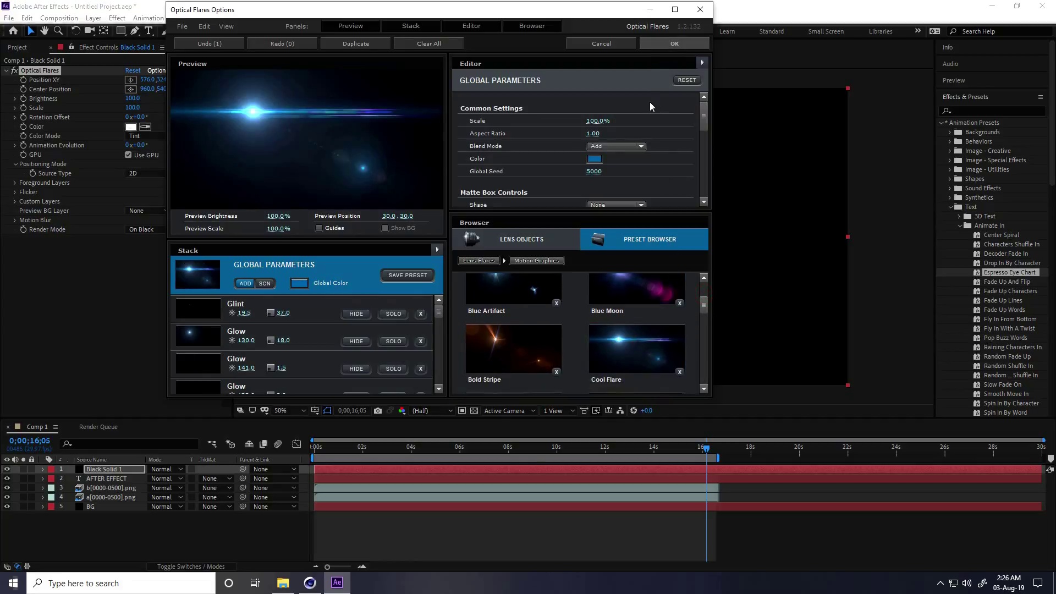
- Change the flare's global color to dark red and accept the Optical Flares options
click(593, 160)
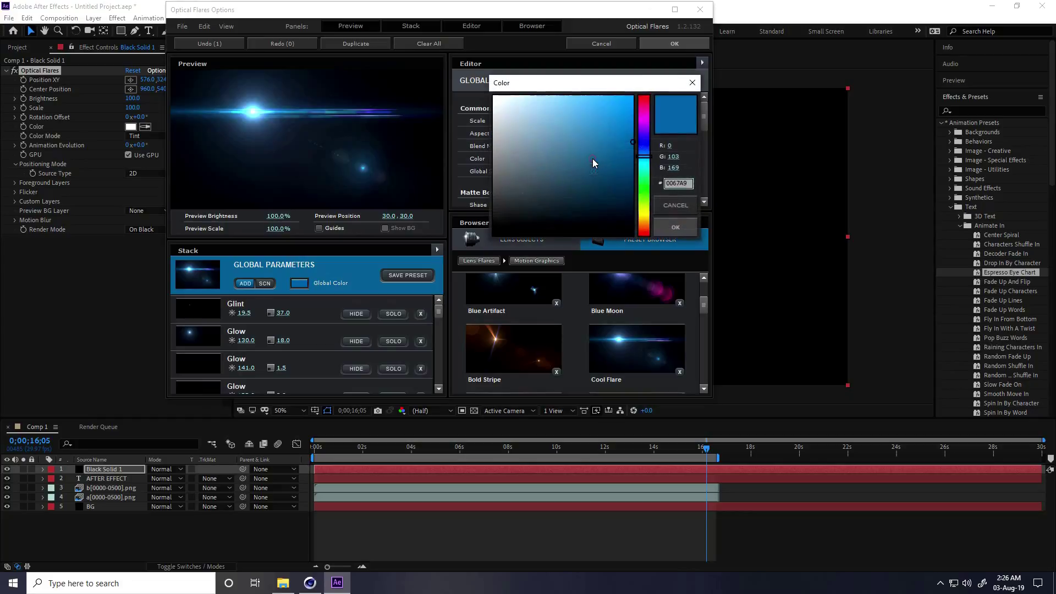
drag(644, 158, 645, 236)
click(675, 228)
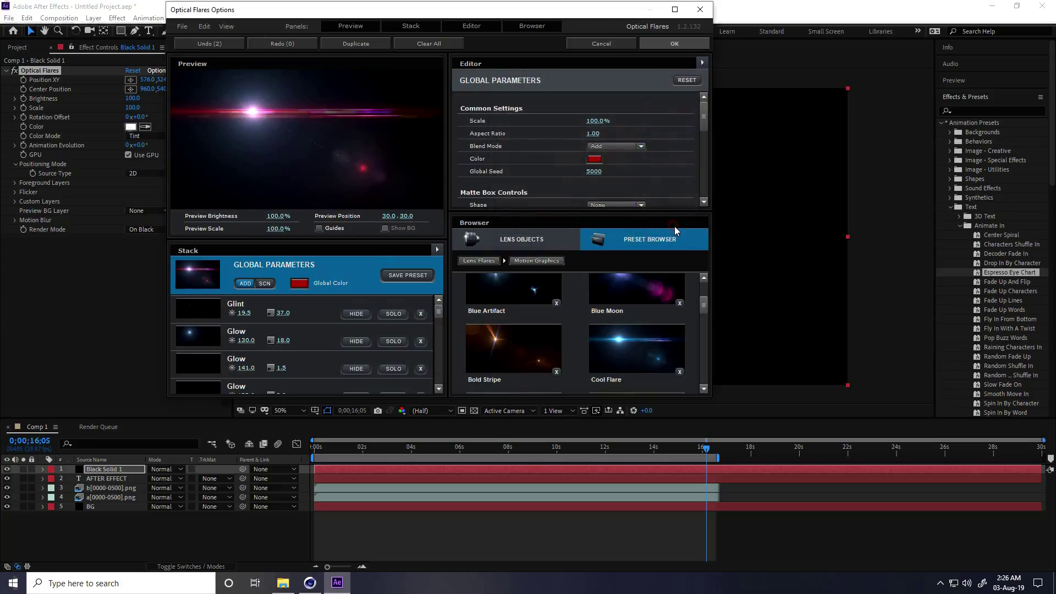
click(668, 44)
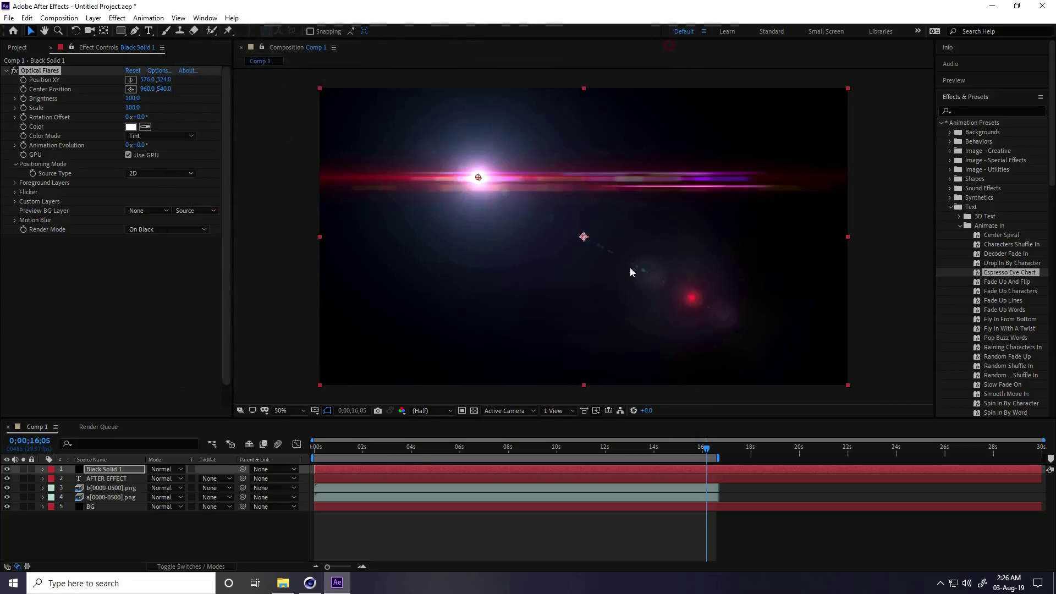
- Set the flare solid's blend mode to Screen and move its flare just outside the frame's upper-left corner, at about -62, 34
click(157, 468)
click(212, 231)
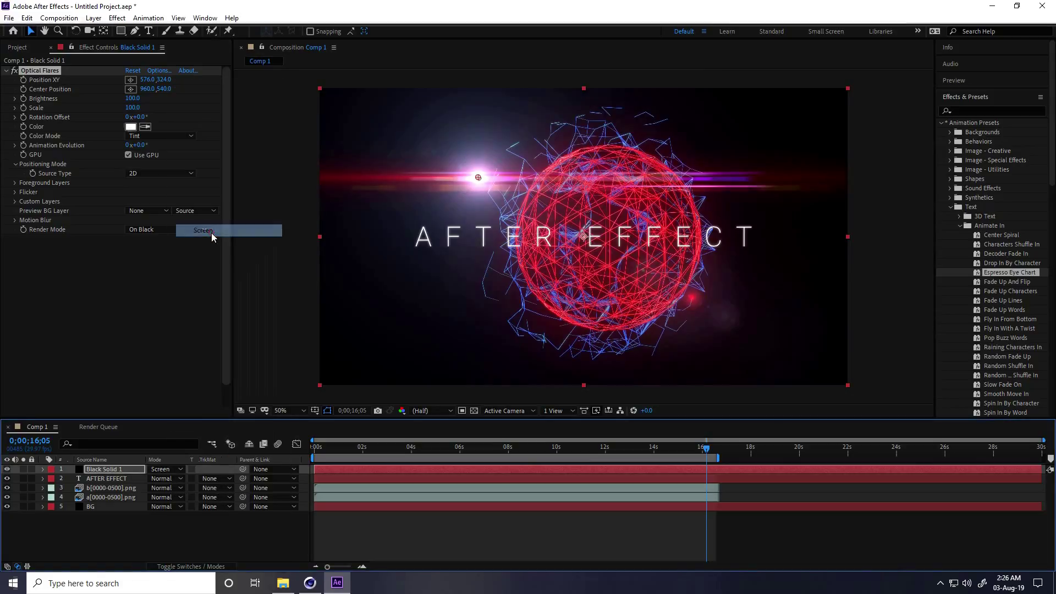
drag(477, 179, 302, 100)
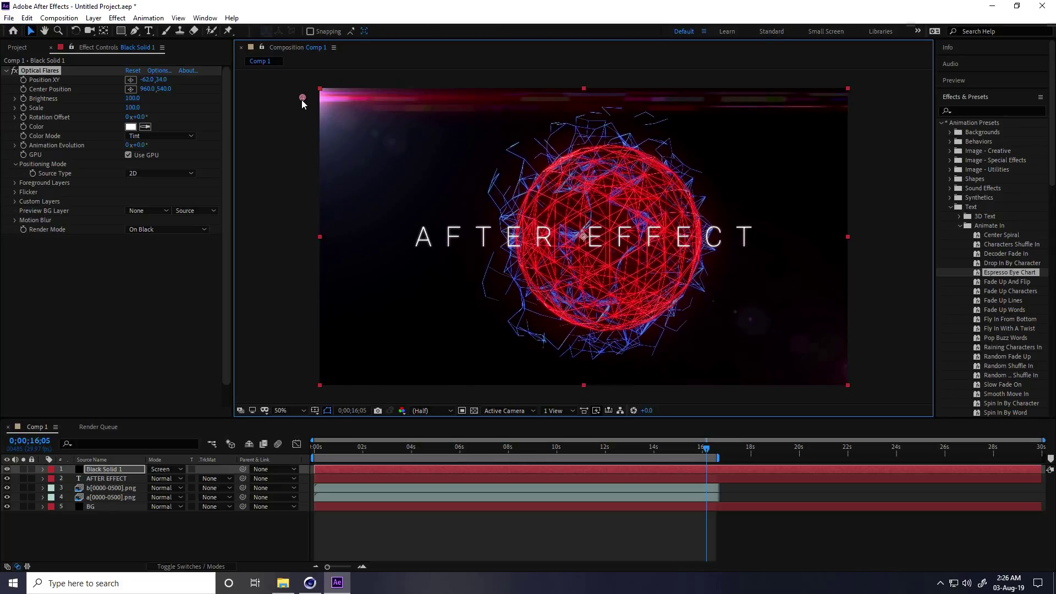
- Duplicate the flare solid and move the copy's flare beyond the frame's lower-right corner, at about 2065, 1046
click(90, 471)
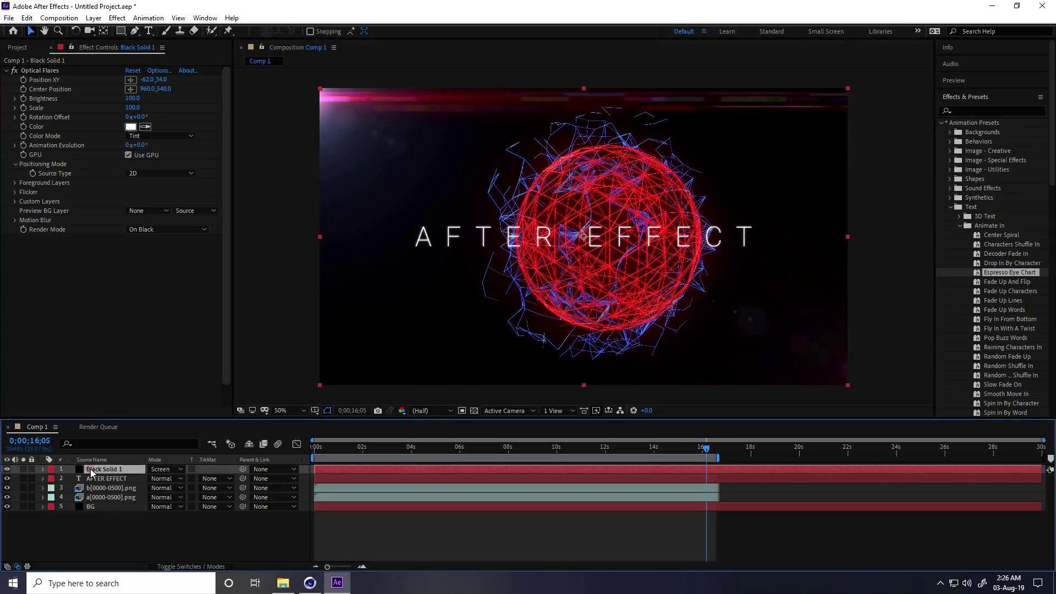
key(ctrl+d)
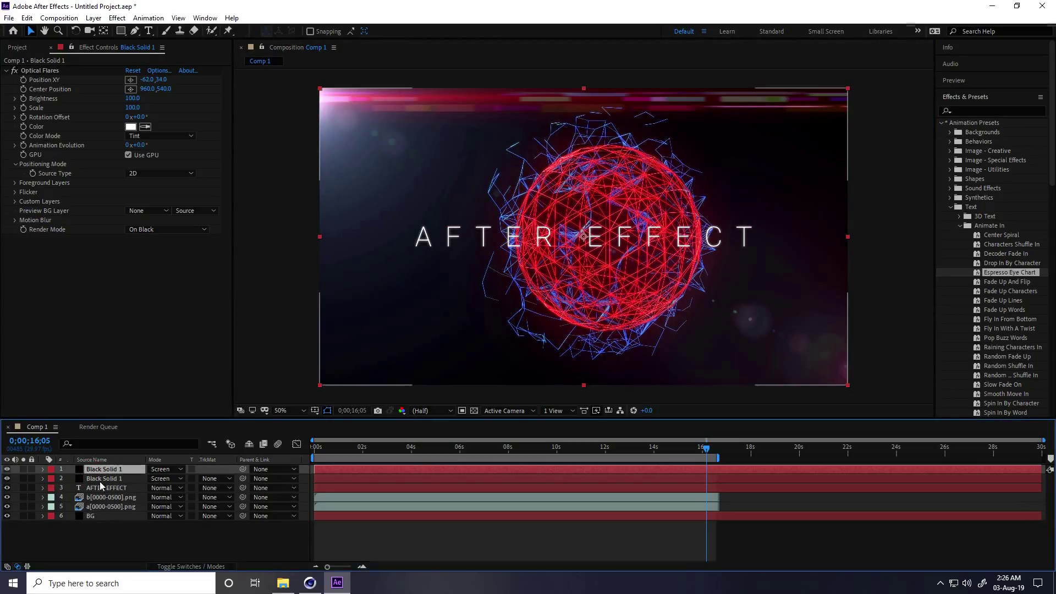
mouse_move(145, 80)
mouse_down()
mouse_move(282, 115)
mouse_move(471, 186)
mouse_move(632, 273)
mouse_move(888, 378)
mouse_up()
- Shift the AFTER EFFECT layer about 3 seconds earlier in the timeline and preview the opening seconds from 0;00;00;00
click(705, 447)
drag(704, 447, 314, 467)
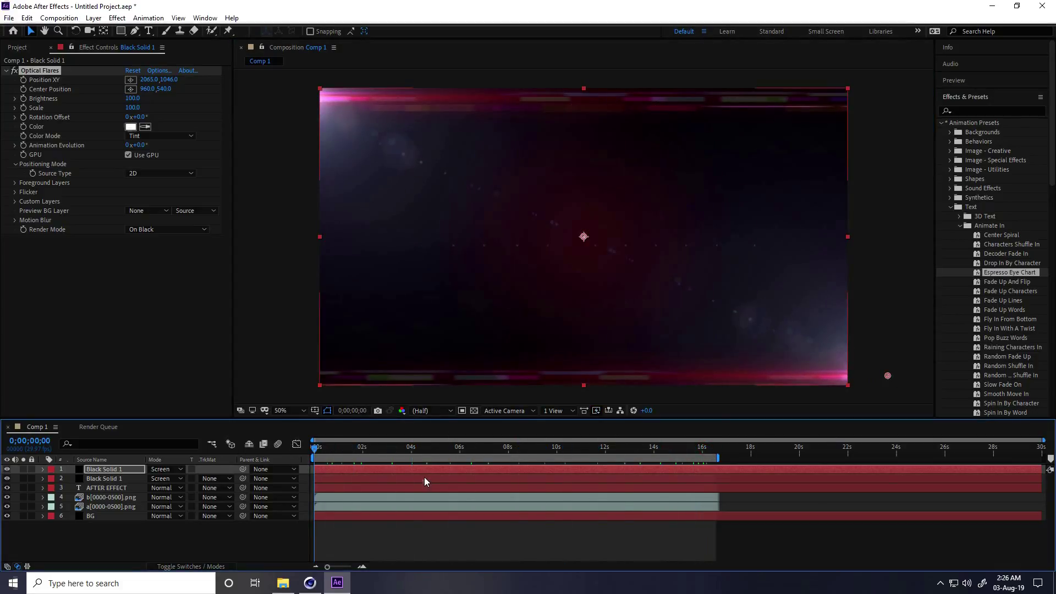
drag(383, 487, 368, 488)
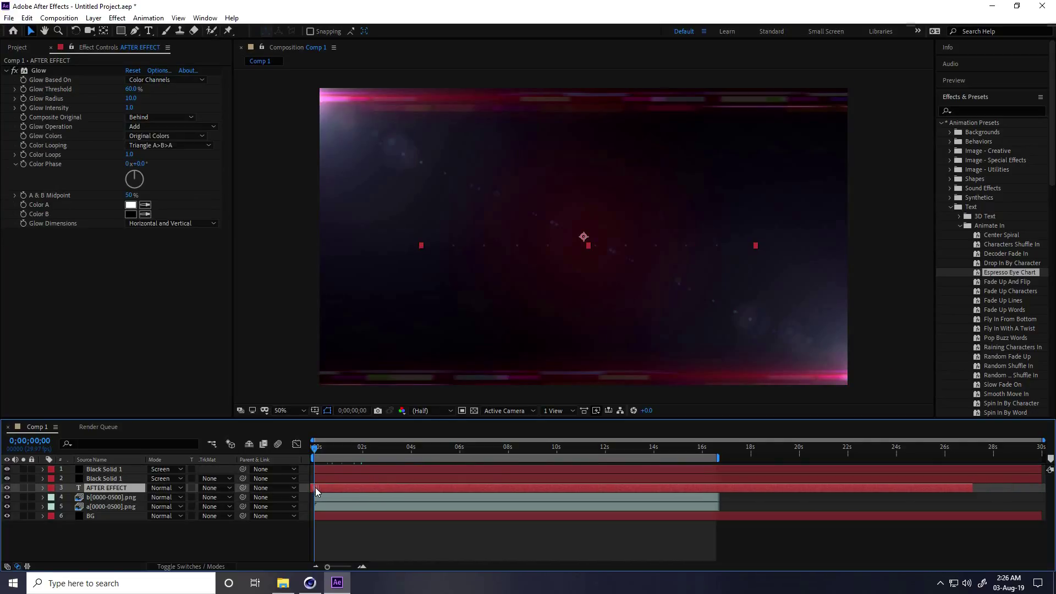
key(space)
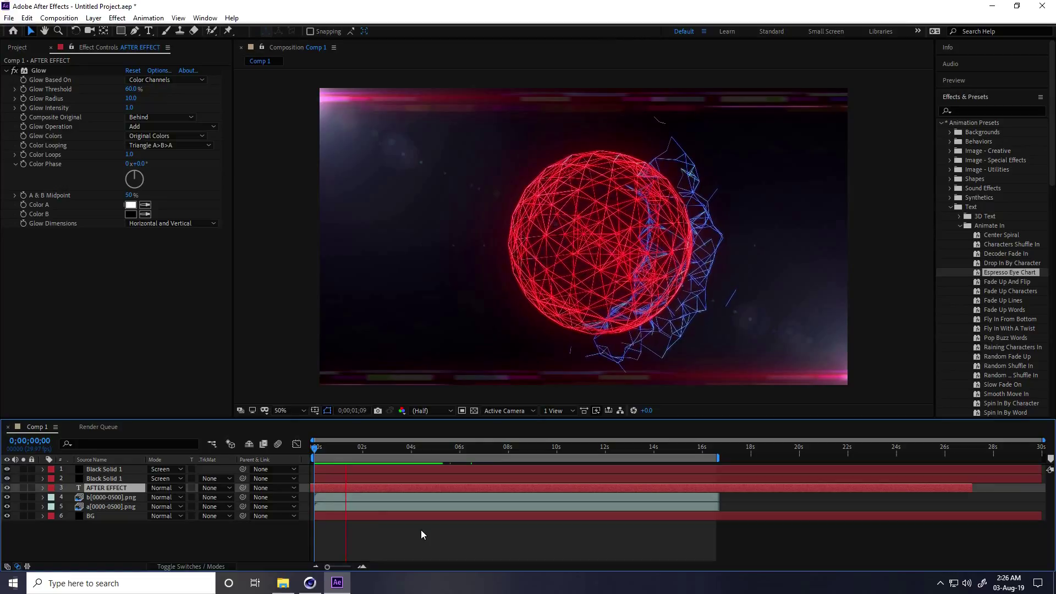
key(space)
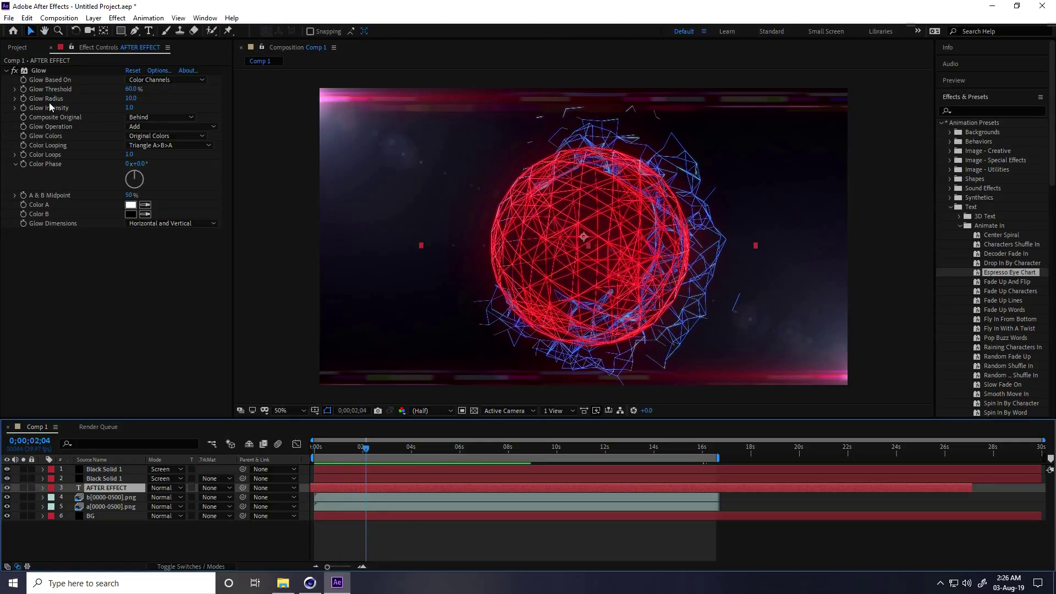
- Set the Optical Flares brightness to 30 on both flare solids and reduce their scale, to 60 on the upper one
click(110, 478)
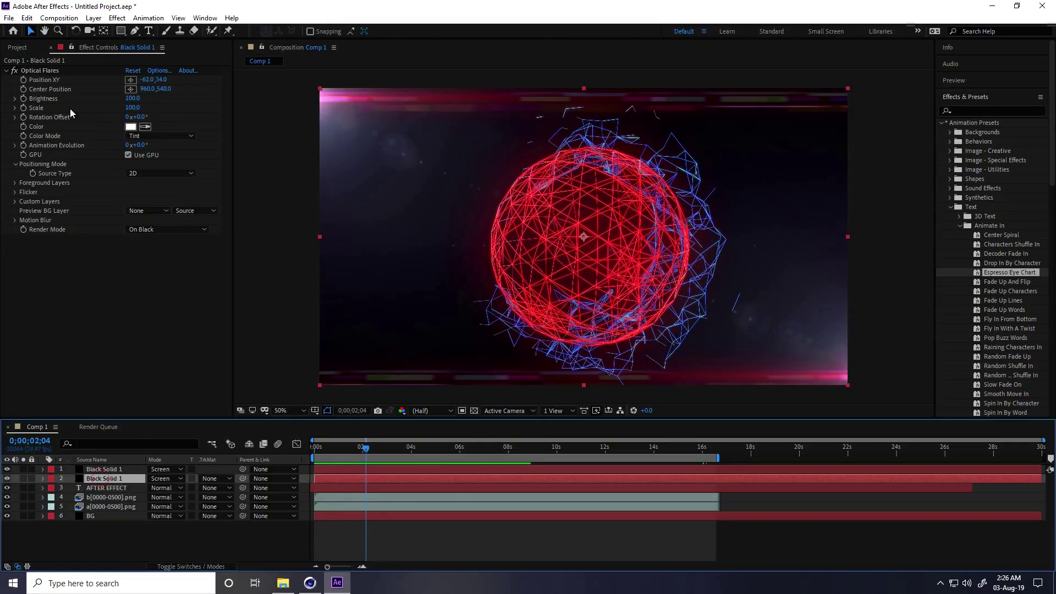
drag(132, 99, 125, 107)
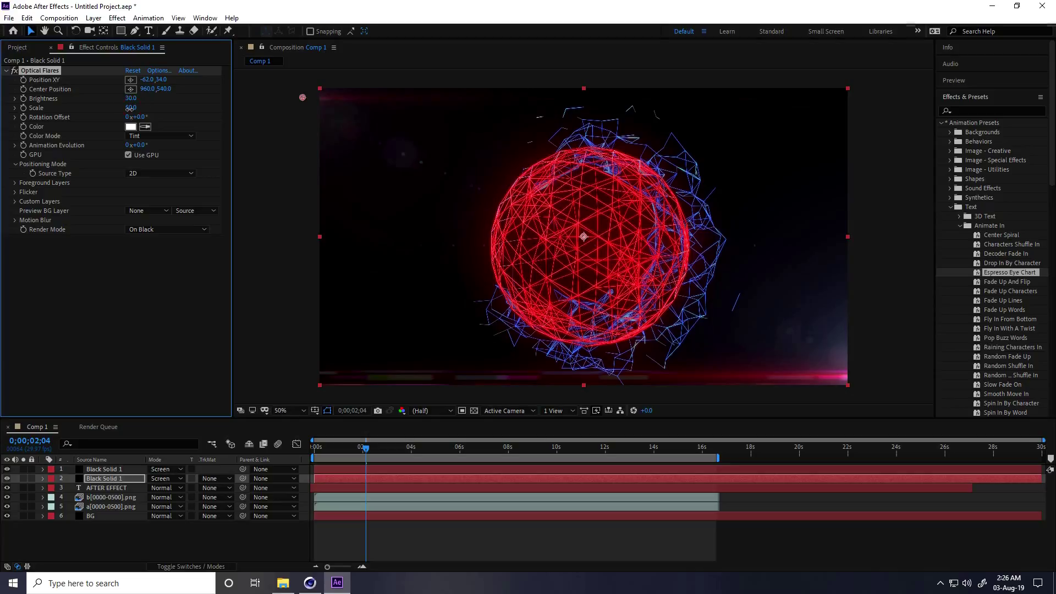
click(102, 469)
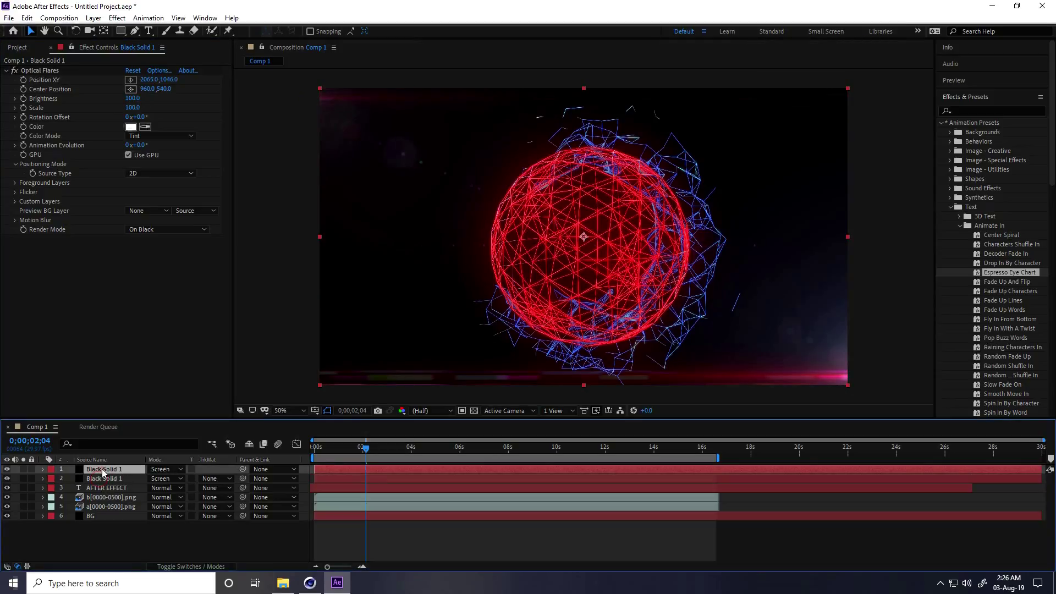
drag(129, 98, 125, 106)
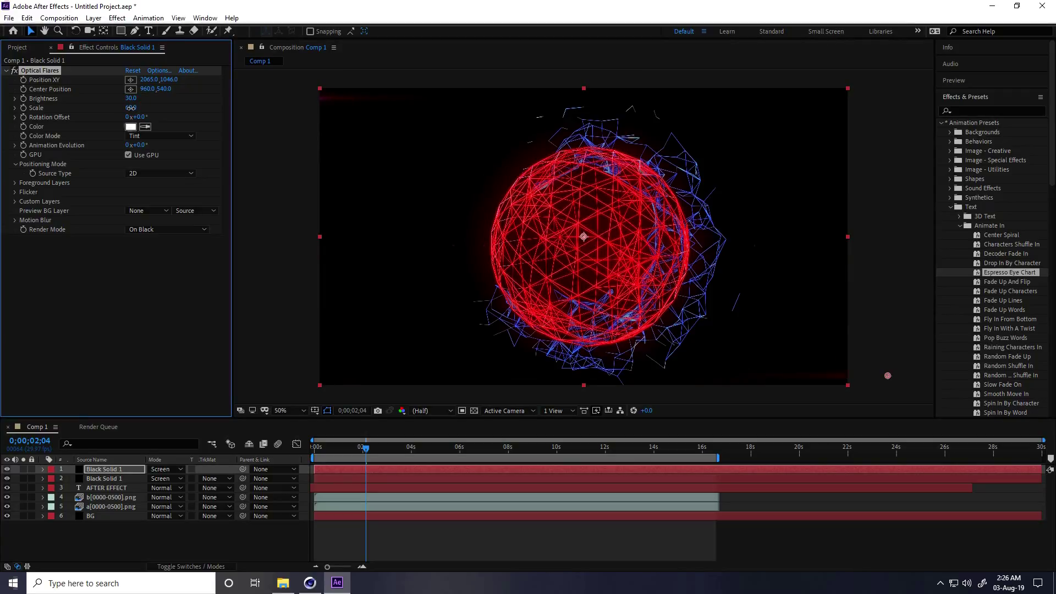
- Preview the composition with the dimmed flares from the start to about 0;00;16;11
drag(365, 447, 303, 457)
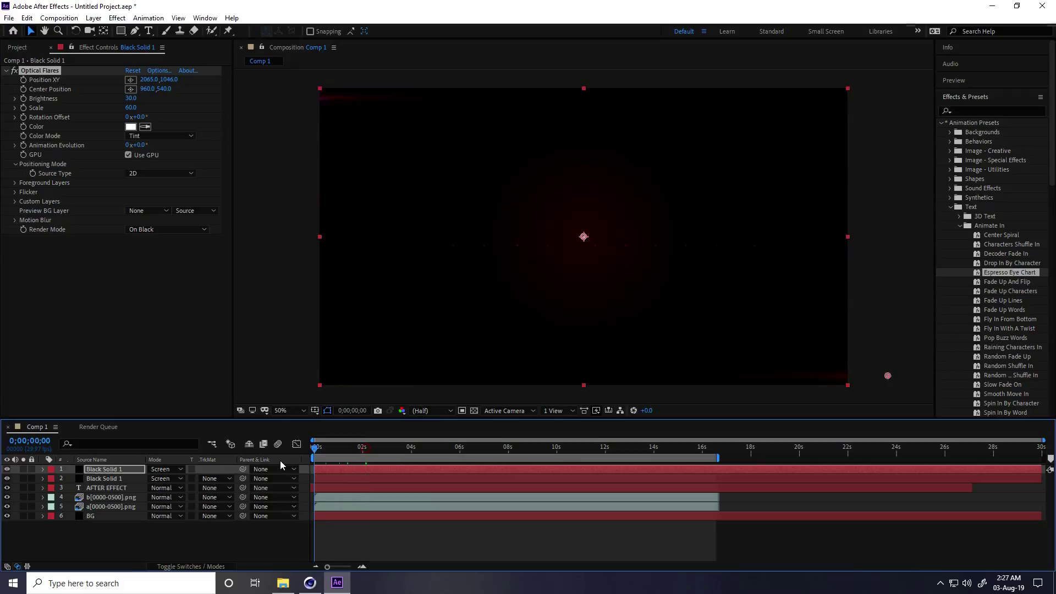
key(space)
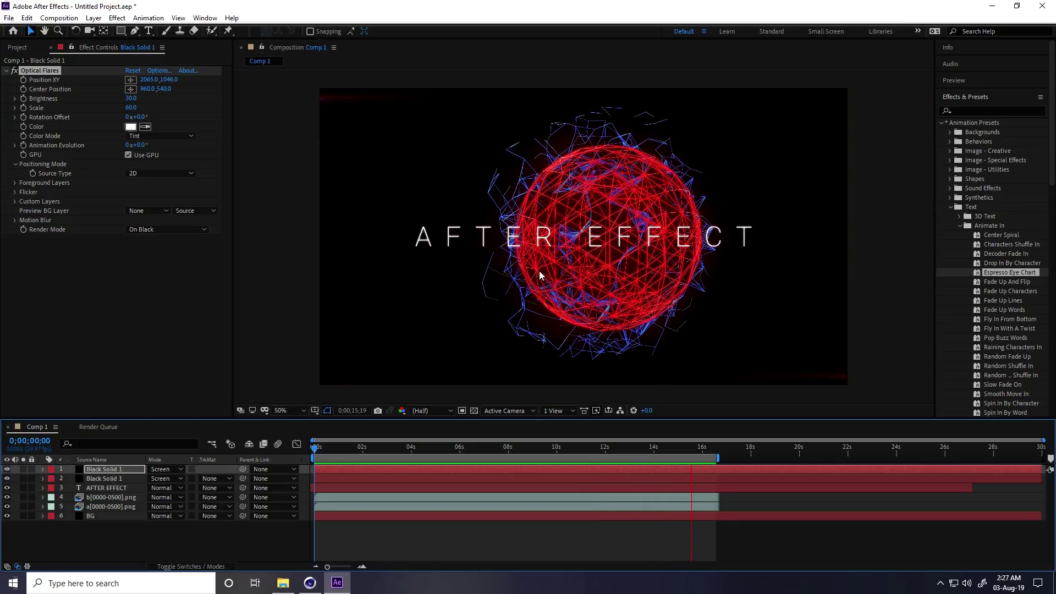
key(space)
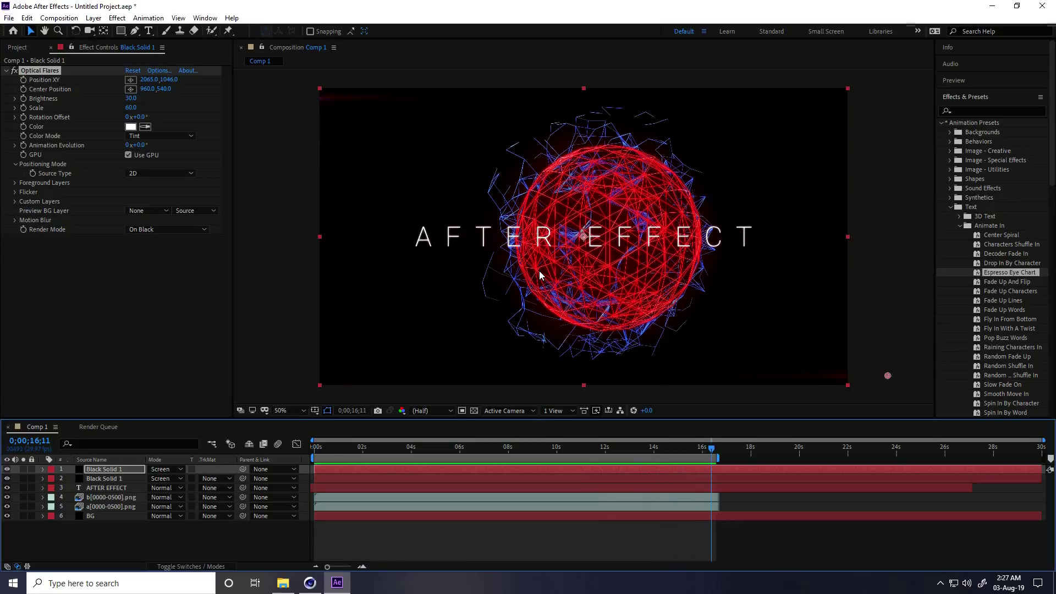
- Import The_New_King.mp3 from the graphics folder and add it to Comp 1 beneath the BG layer
click(18, 47)
right_click(71, 204)
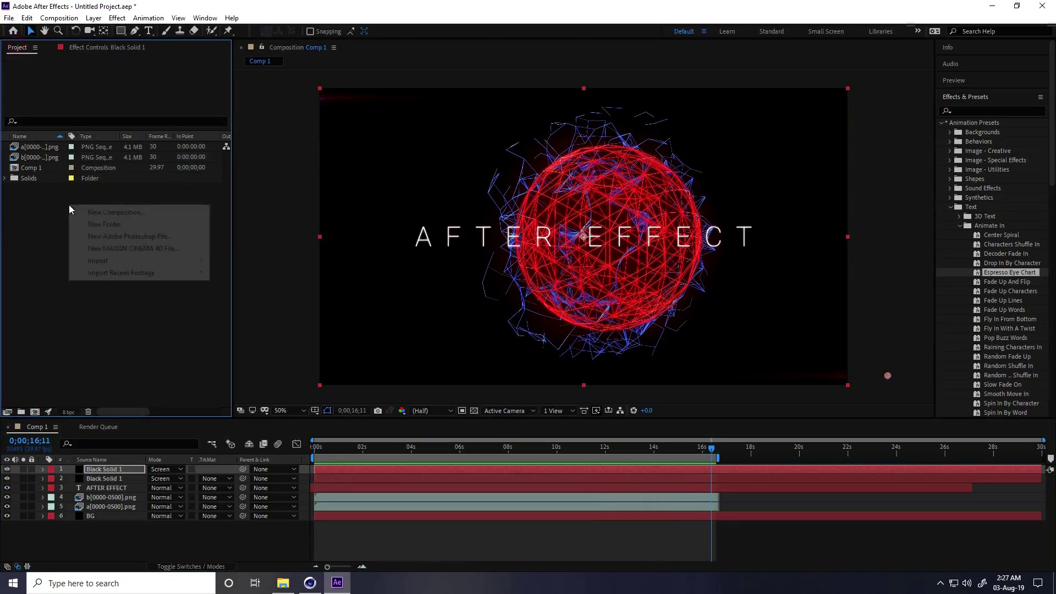
mouse_move(108, 263)
click(239, 262)
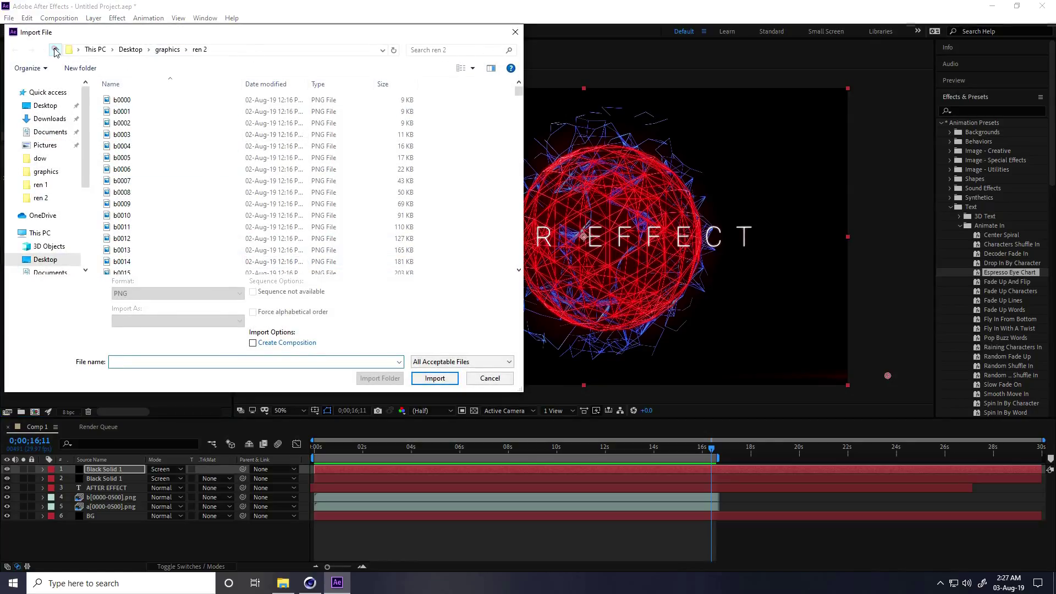
click(55, 50)
scroll(231, 204, down, 1)
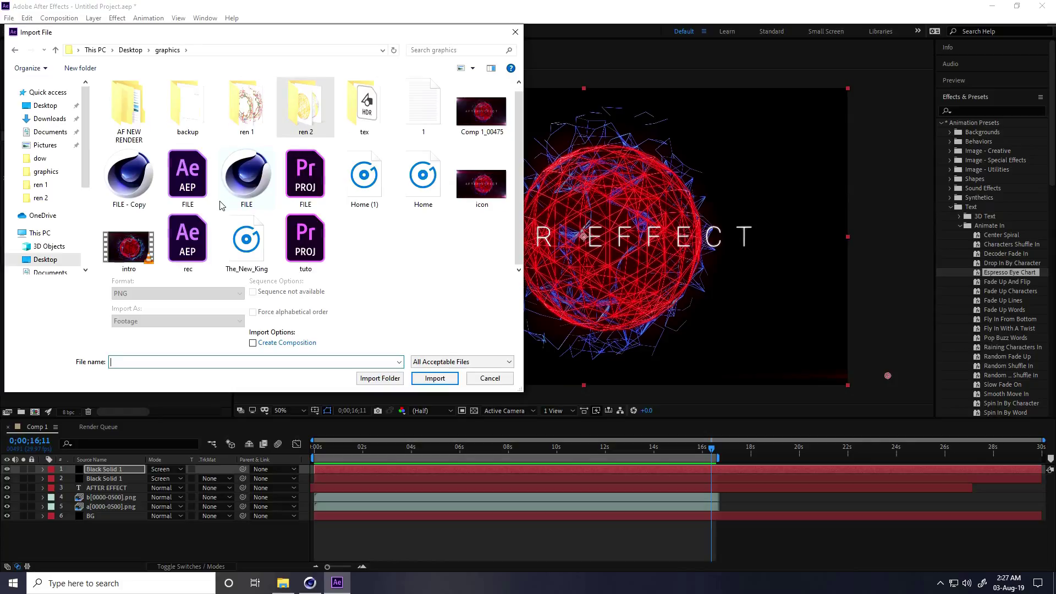
click(247, 240)
click(434, 378)
drag(38, 189, 36, 529)
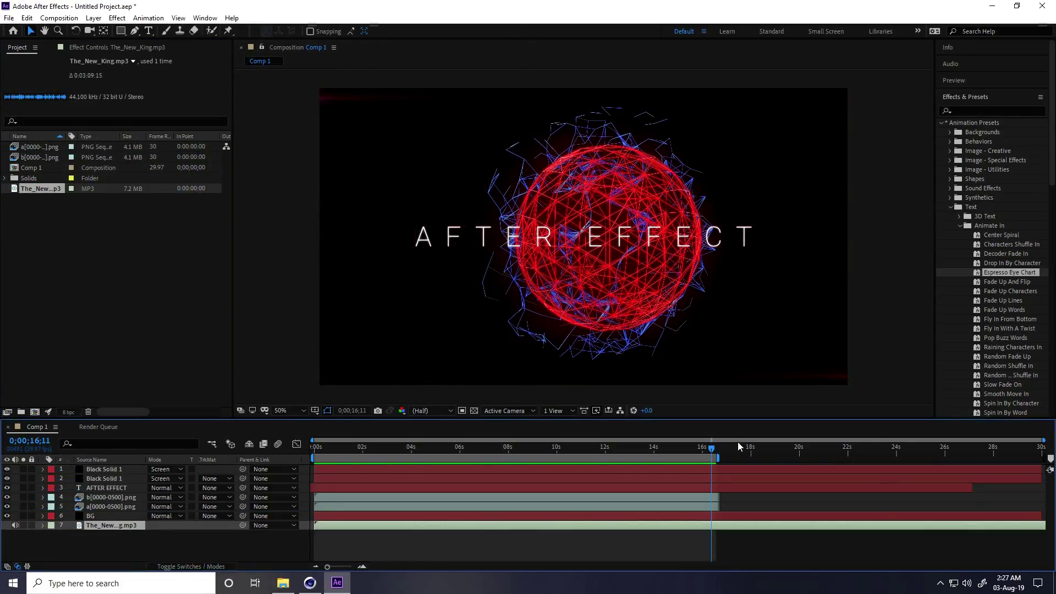
- Preview the composition together with the music track from the start of the timeline
drag(711, 446, 316, 447)
key(space)
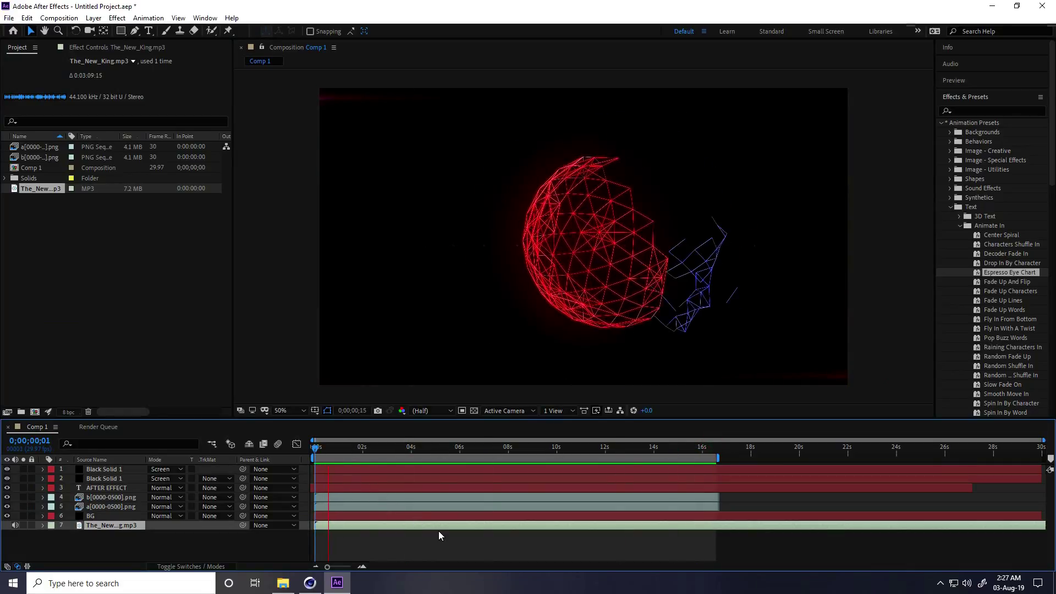
key(space)
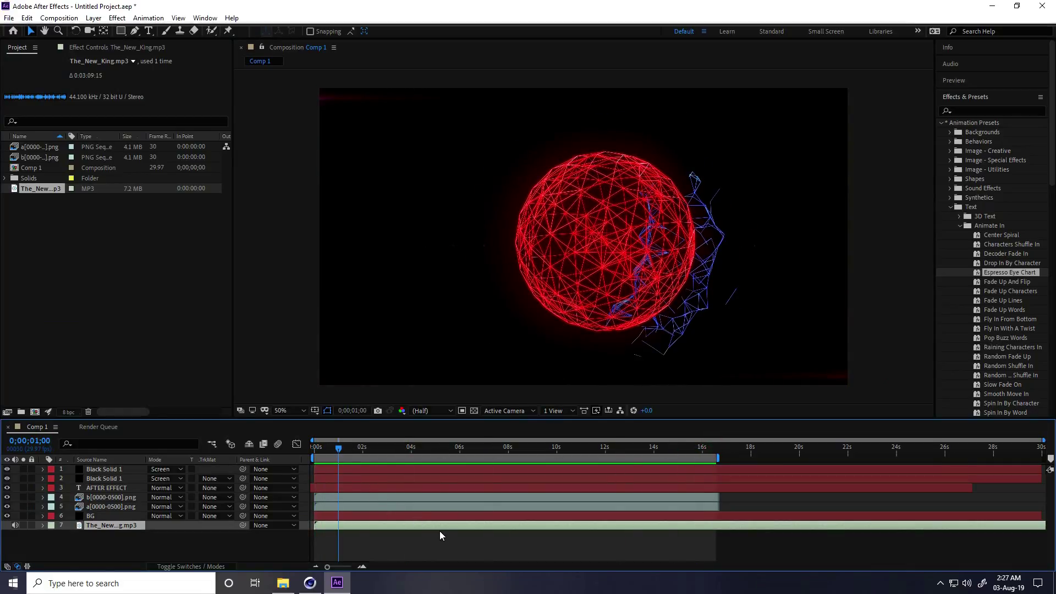
key(space)
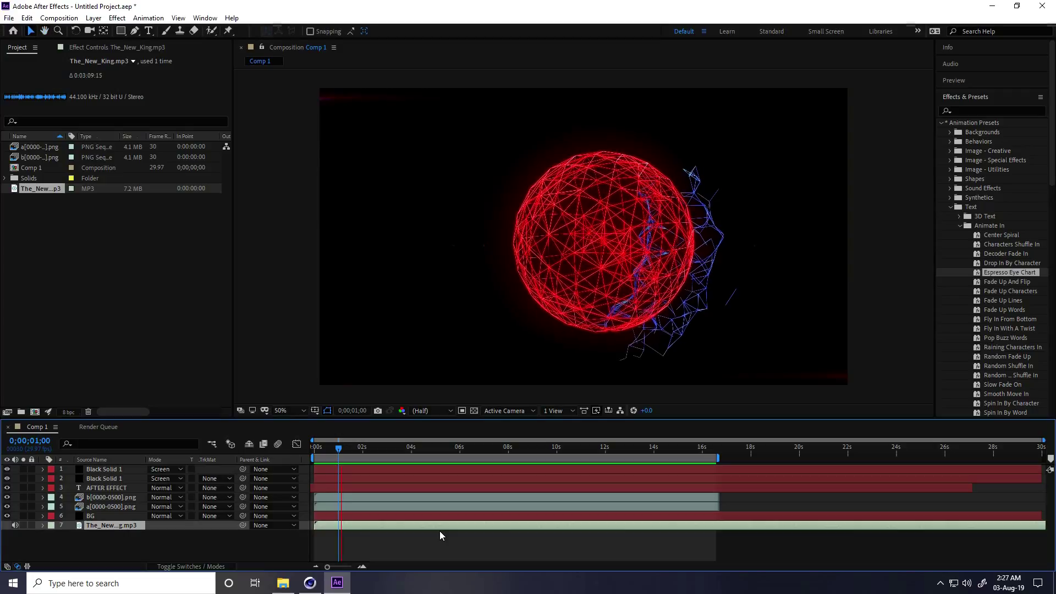